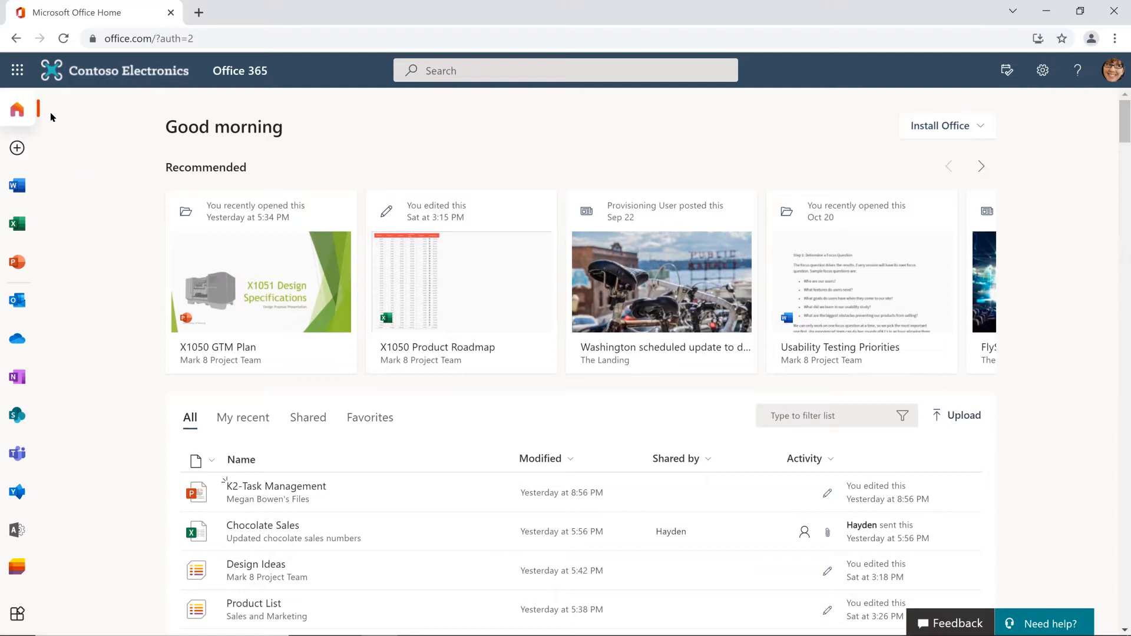
Step: Browse the complete list of Office apps, return to the main app list and open Planner
left_click(14, 69)
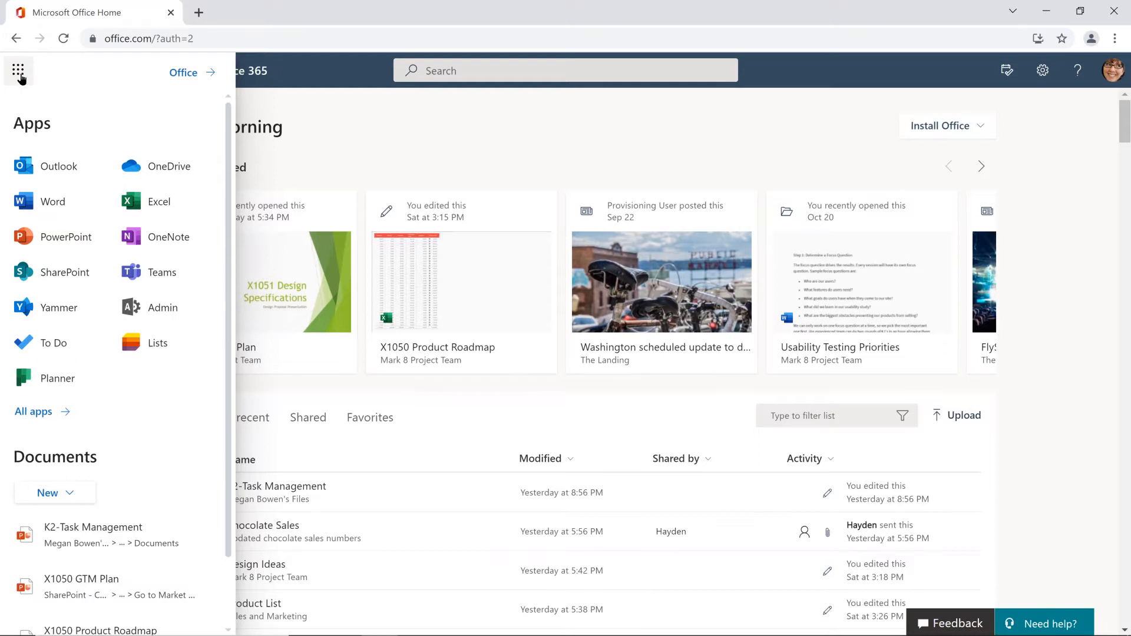
left_click(37, 414)
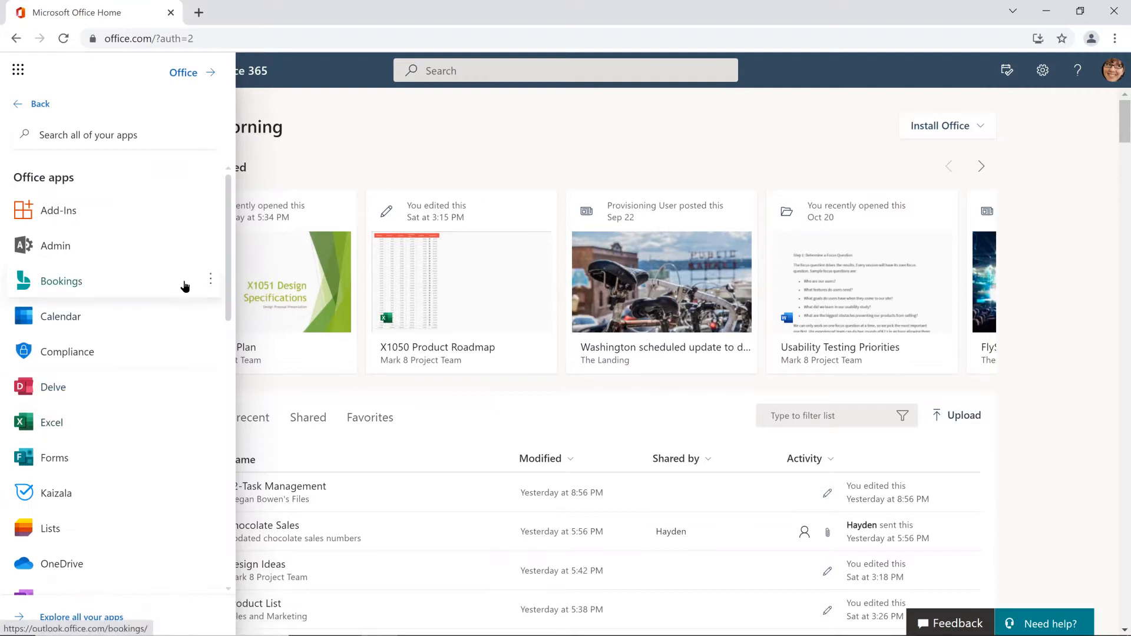
scroll(179, 300, "down", 7)
scroll(178, 306, "up", 4)
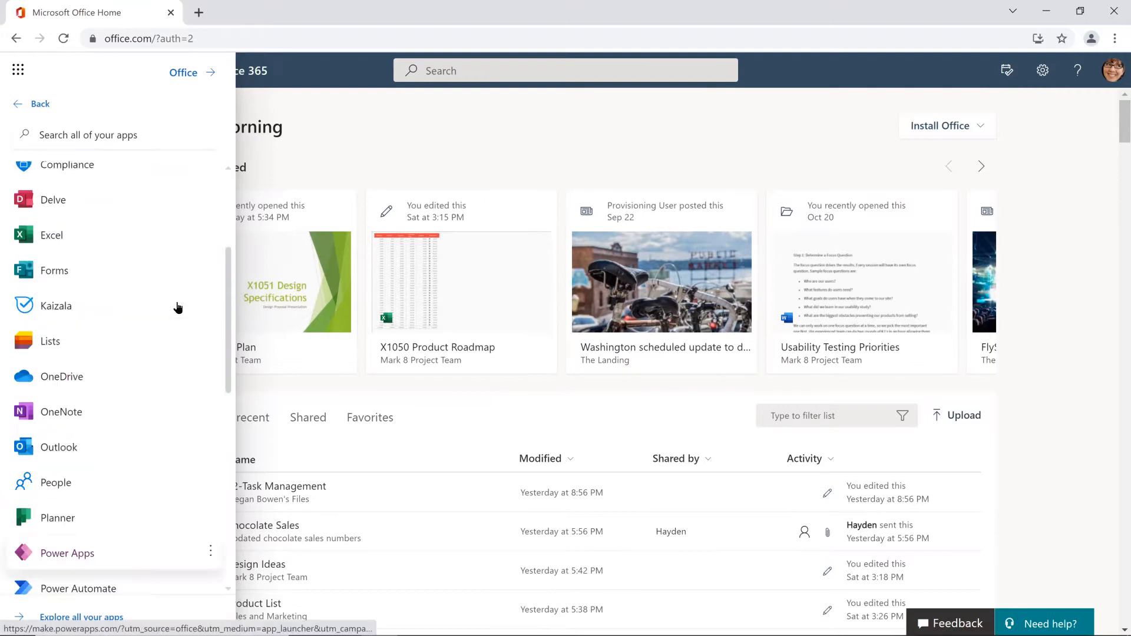
scroll(171, 297, "up", 4)
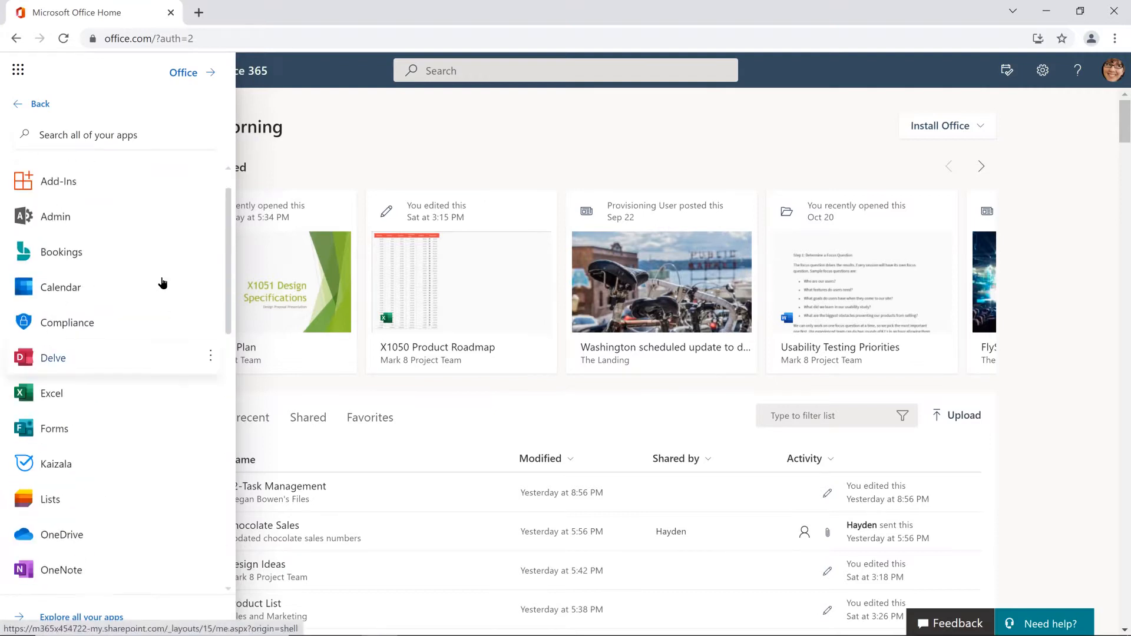
left_click(35, 111)
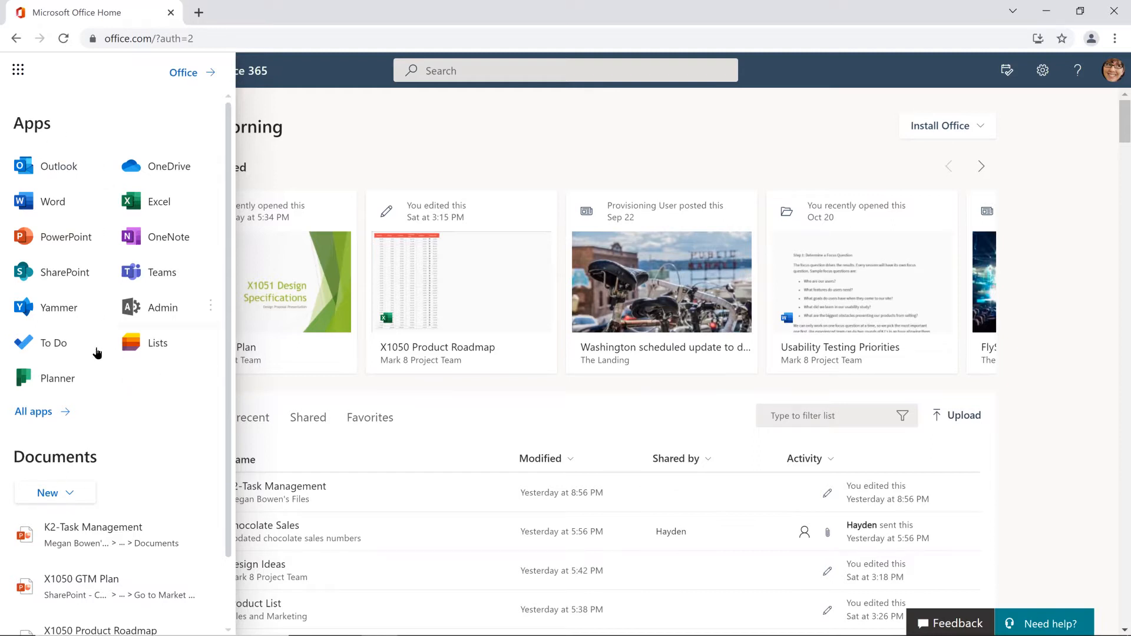
left_click(55, 384)
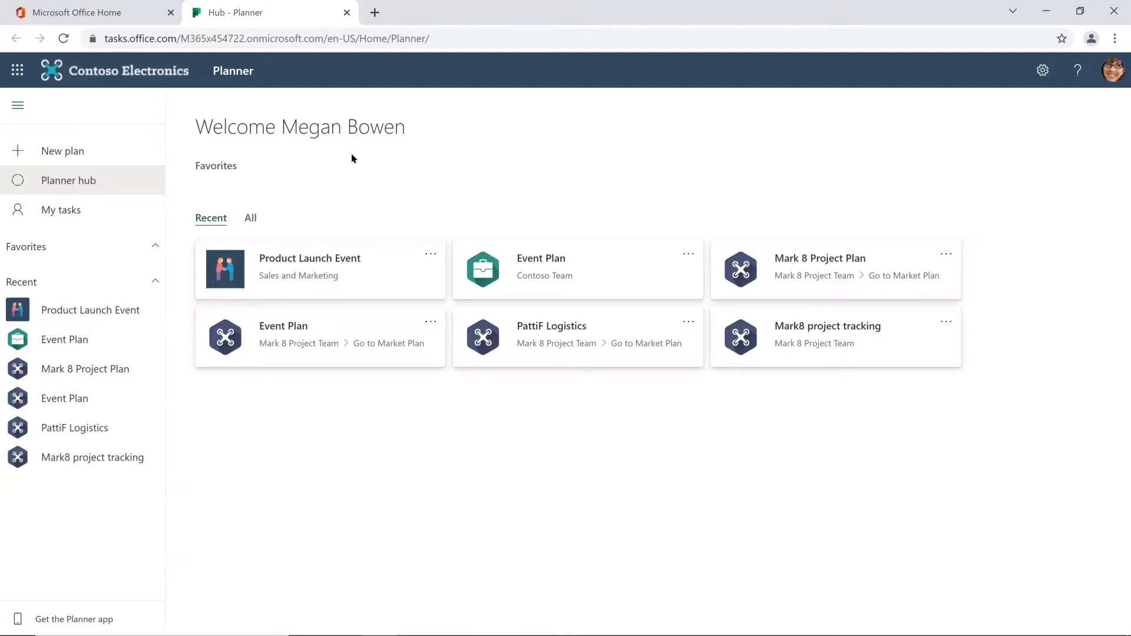
Step: Open the Contoso Team's Event Plan from the list of all plans and look across its board buckets
left_click(251, 219)
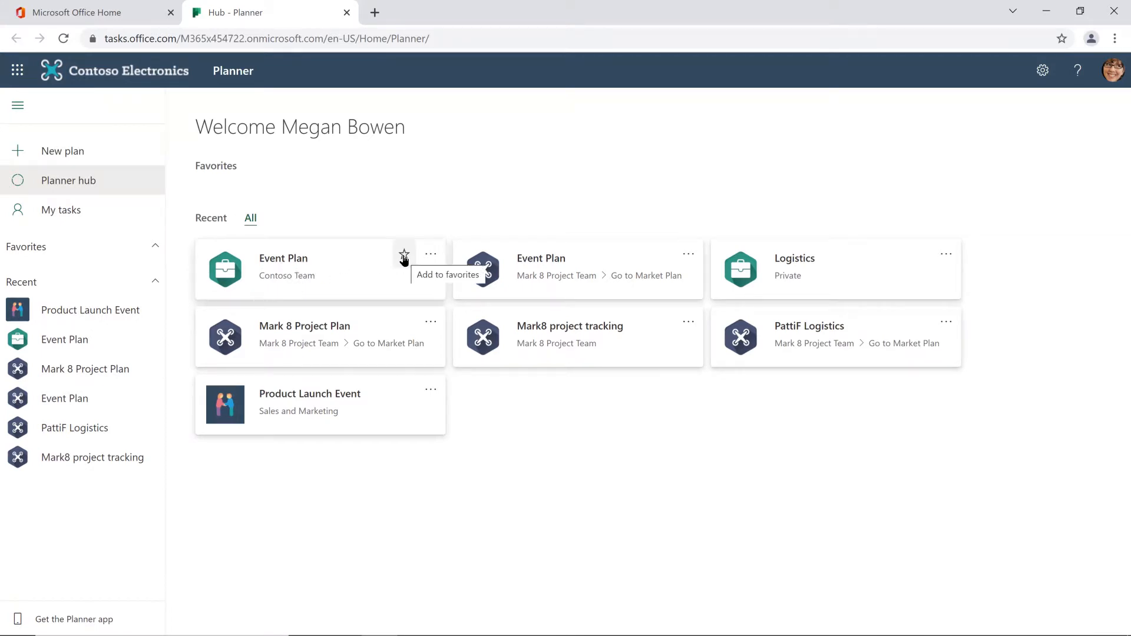
left_click(286, 264)
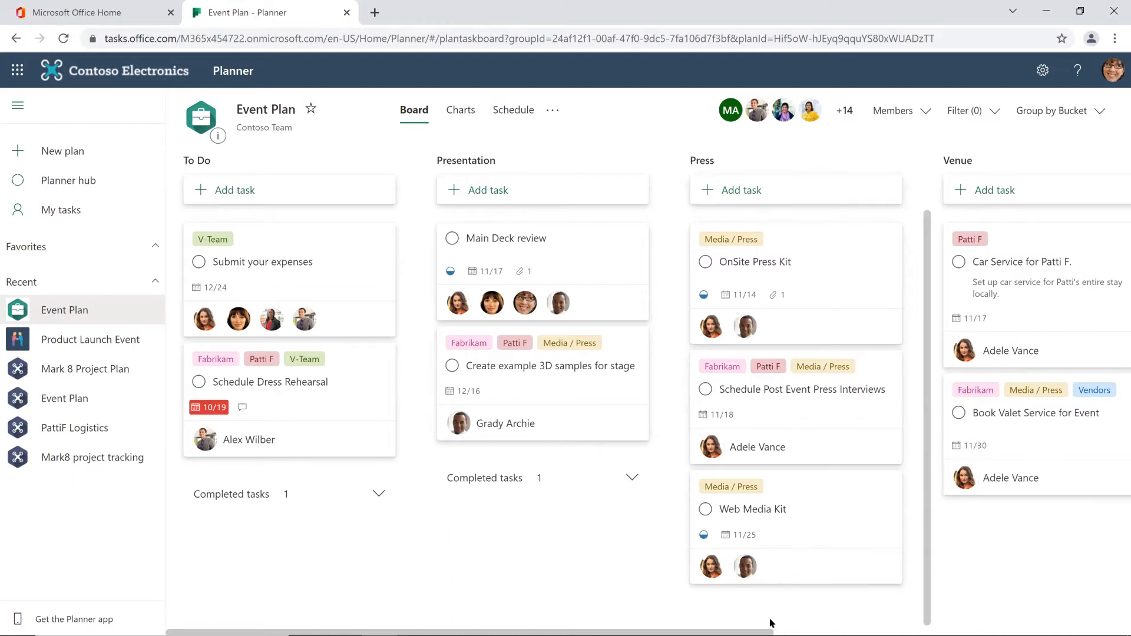
scroll(766, 623, "right", 3)
scroll(937, 623, "right", 4)
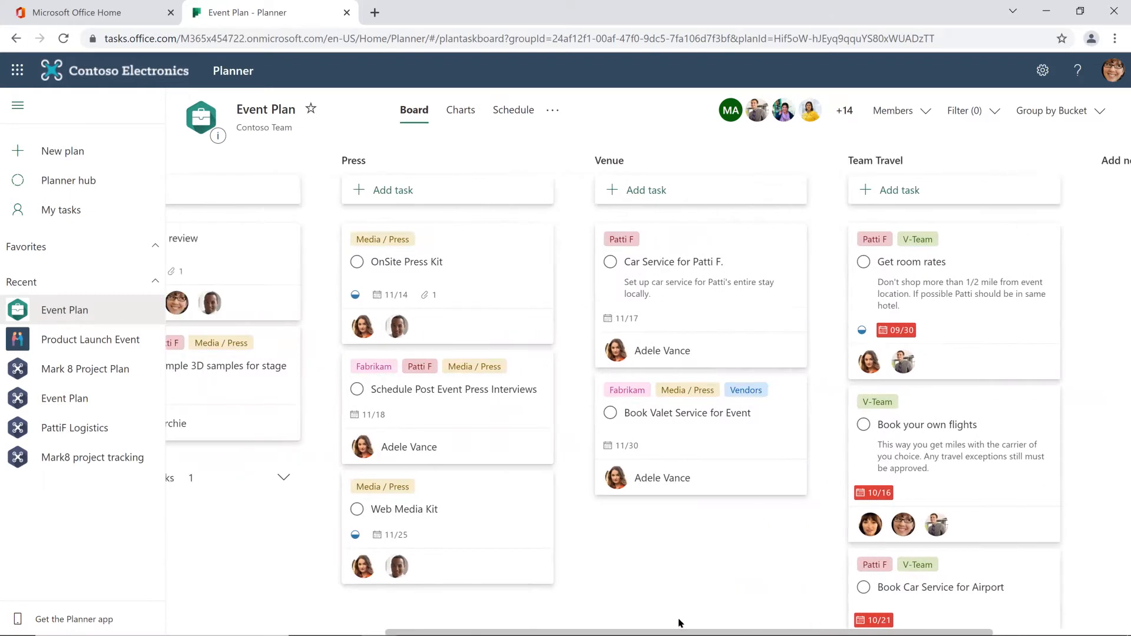
scroll(679, 623, "left", 6)
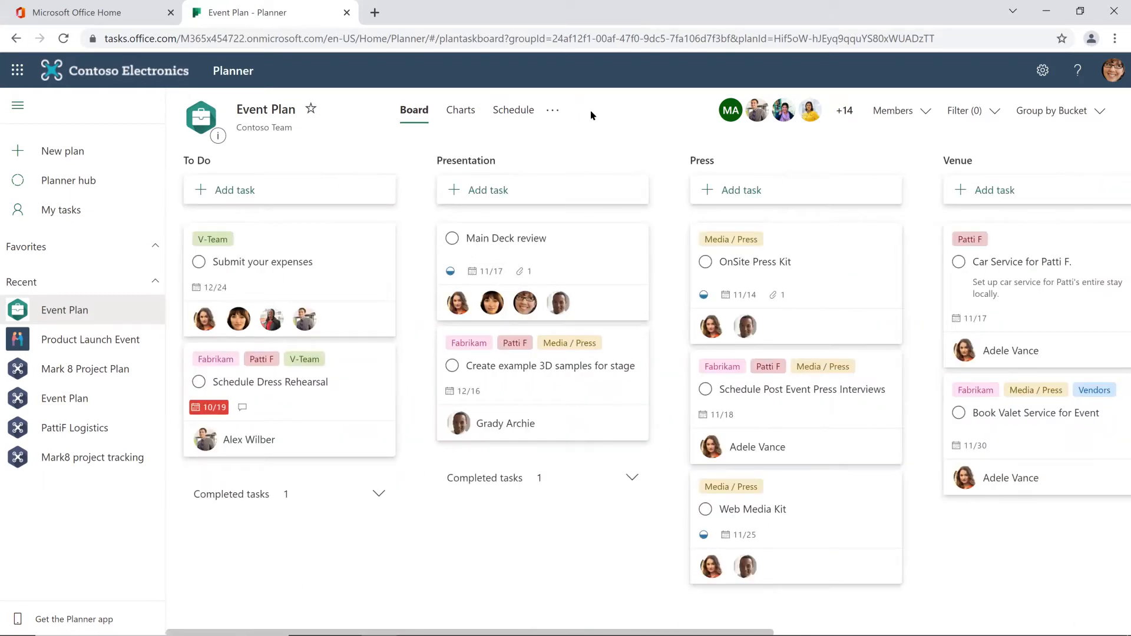
Step: Review the plan's charts, schedule and member list, ending on the board view
left_click(459, 112)
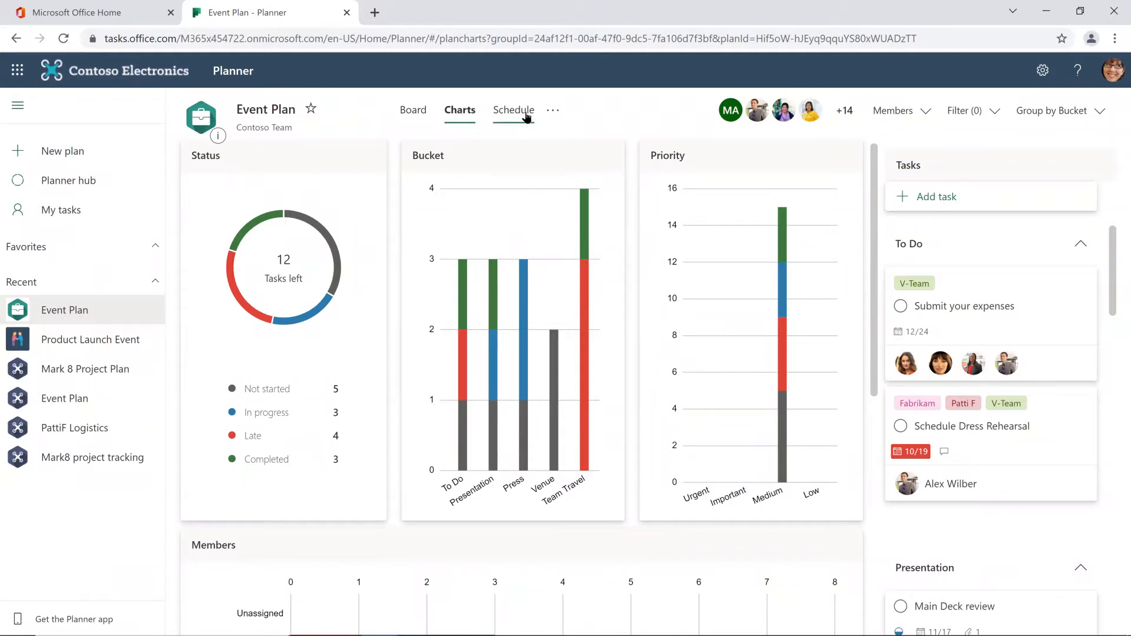
left_click(511, 111)
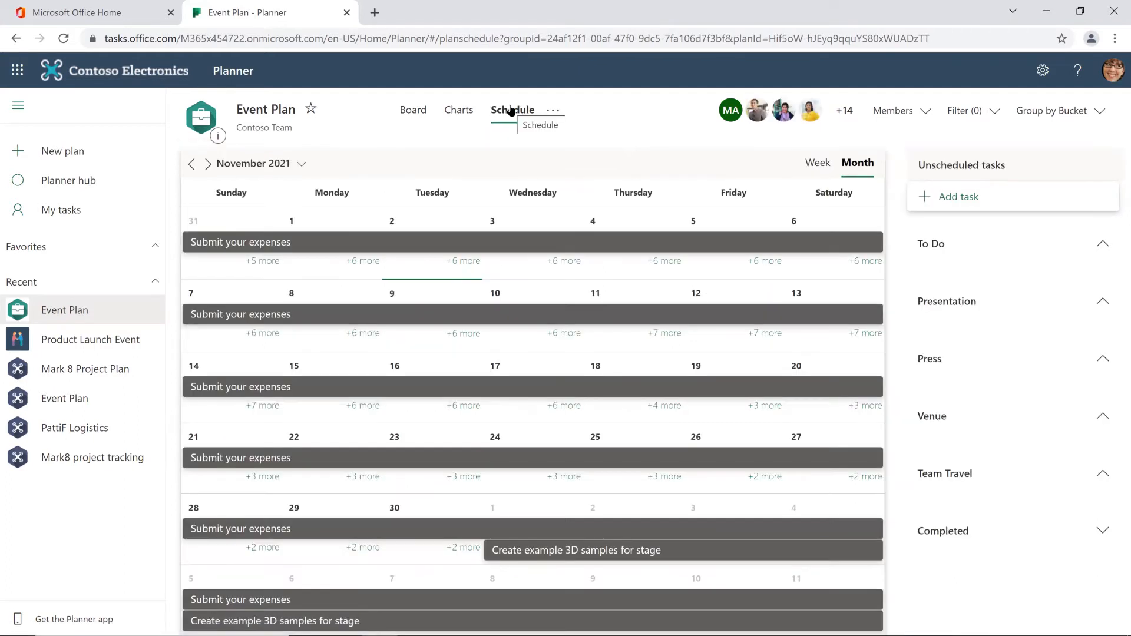
left_click(413, 110)
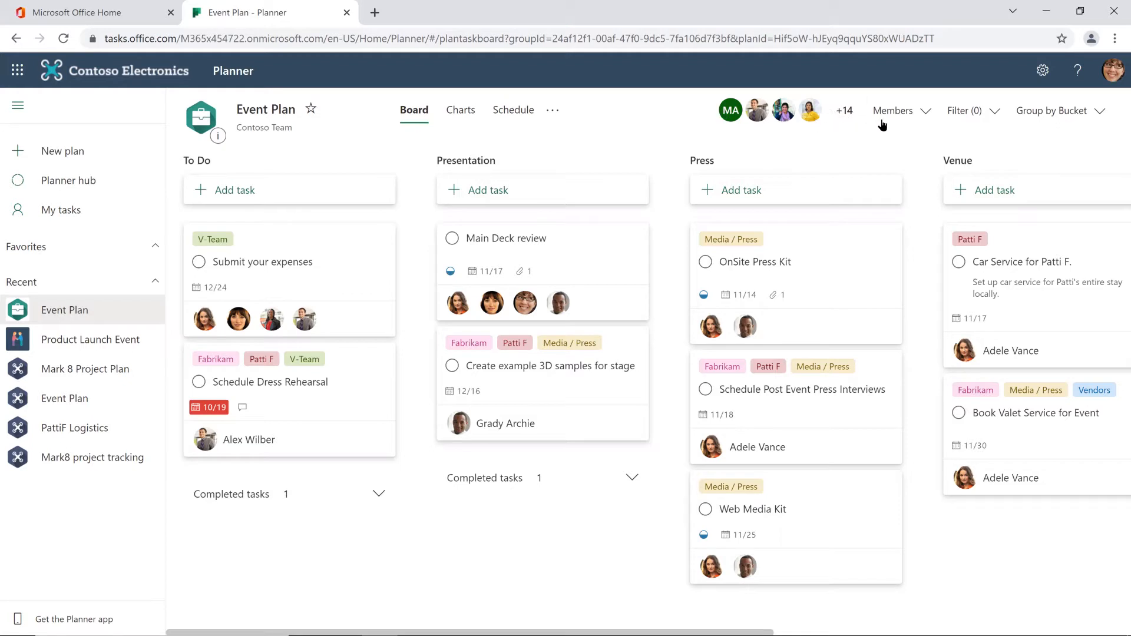
left_click(925, 113)
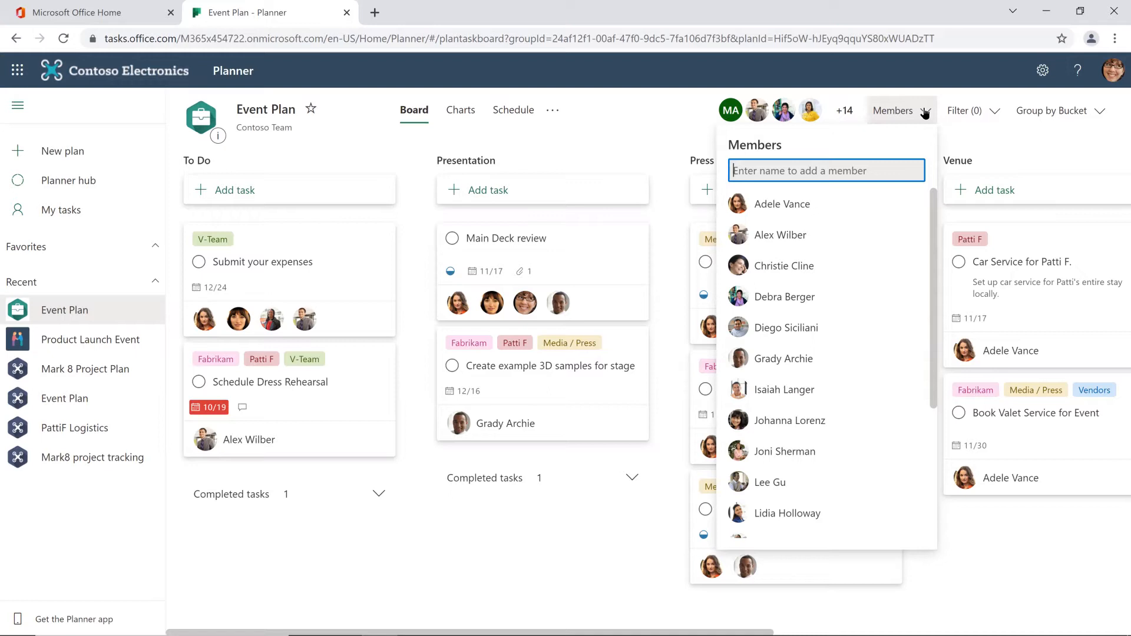
left_click(366, 132)
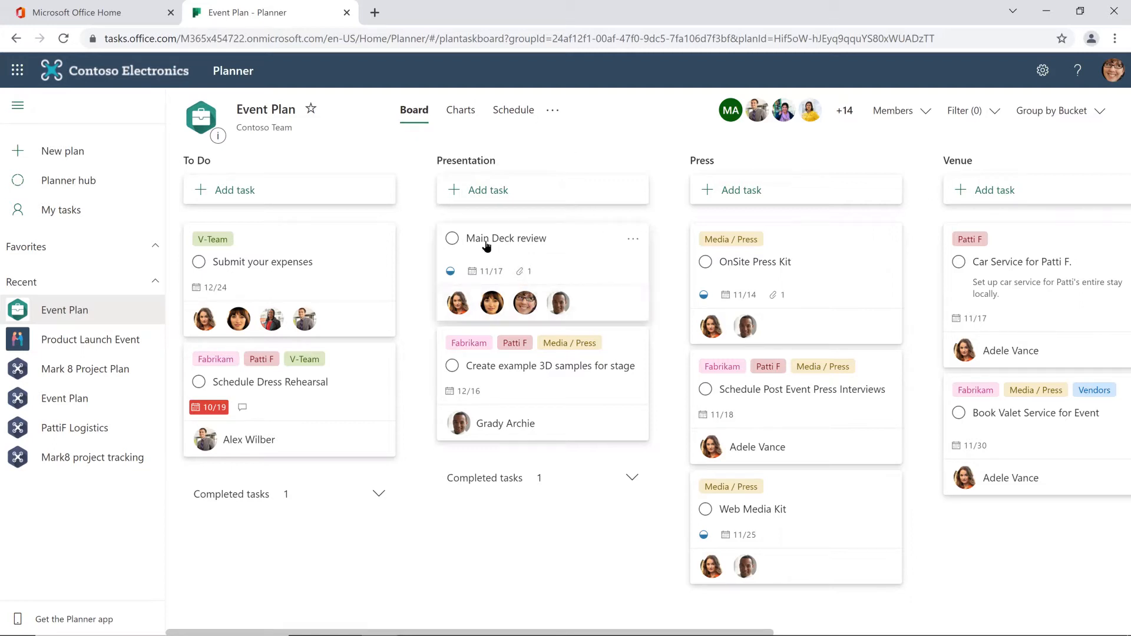
Step: Open the Main Deck review task in the Presentation bucket and look through its details
left_click(565, 246)
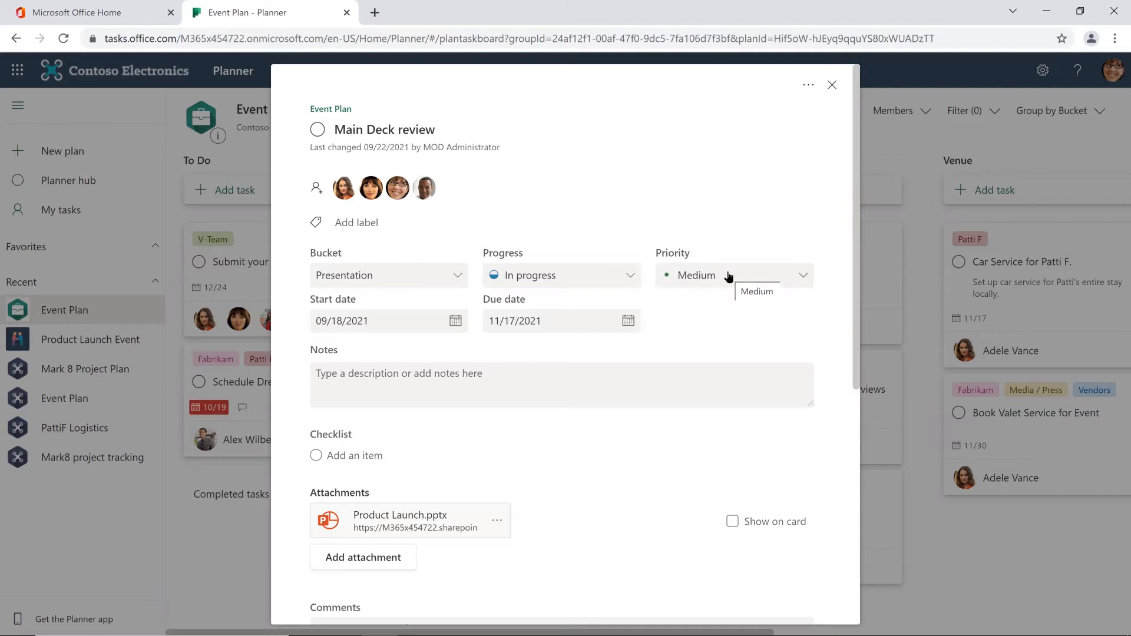
scroll(591, 354, "down", 4)
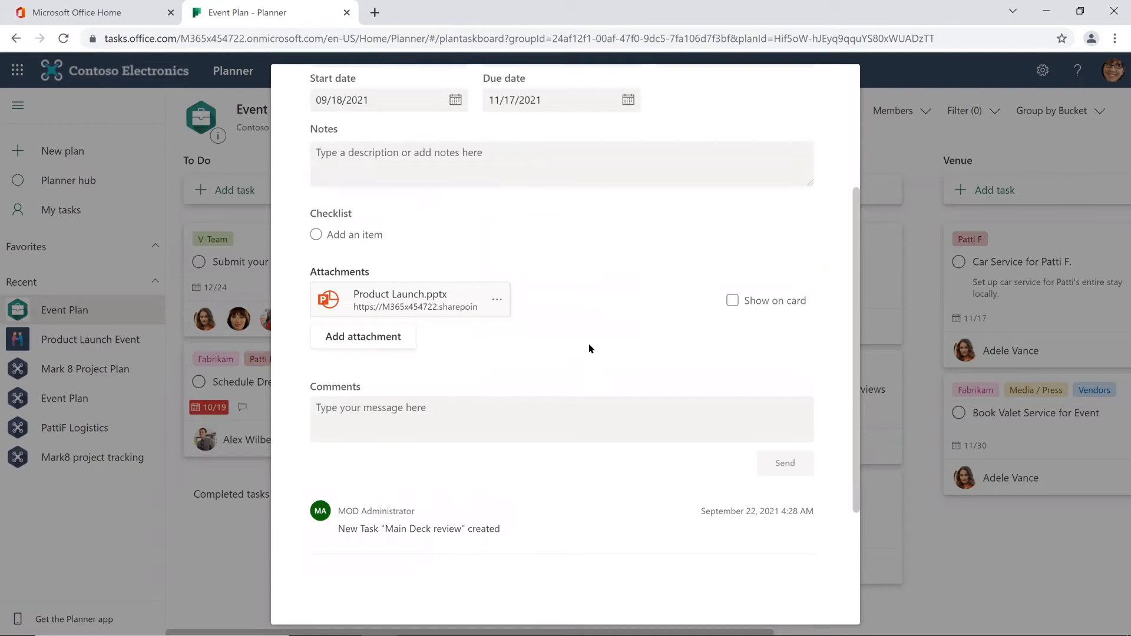
scroll(590, 352, "up", 4)
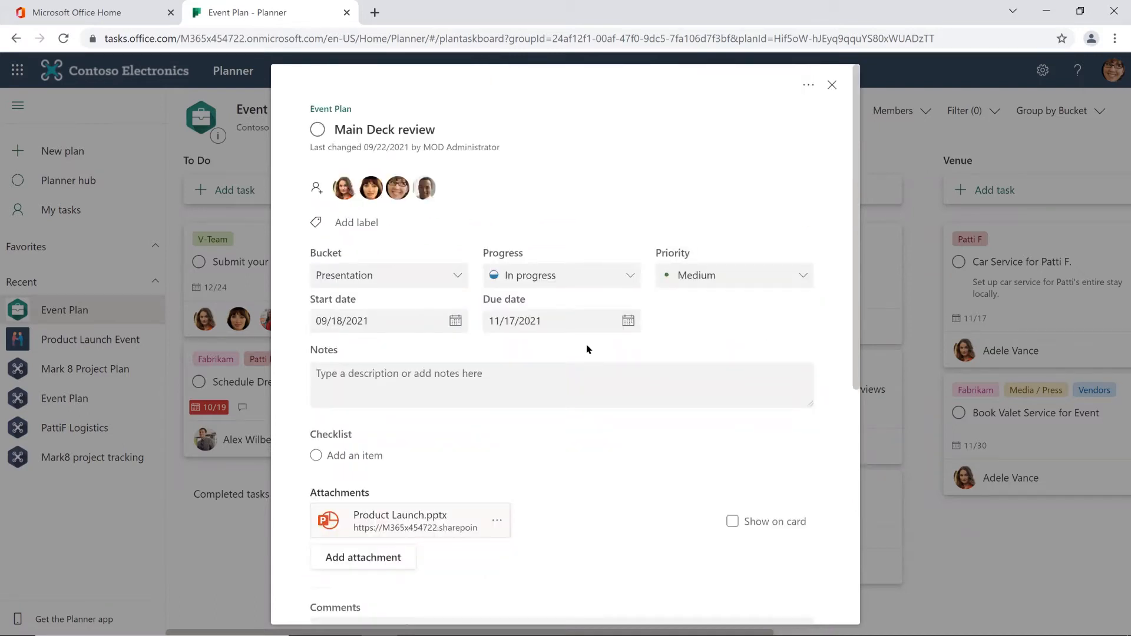
Step: Add the purple Label 6 to the Main Deck review task and look through the other available labels
left_click(348, 222)
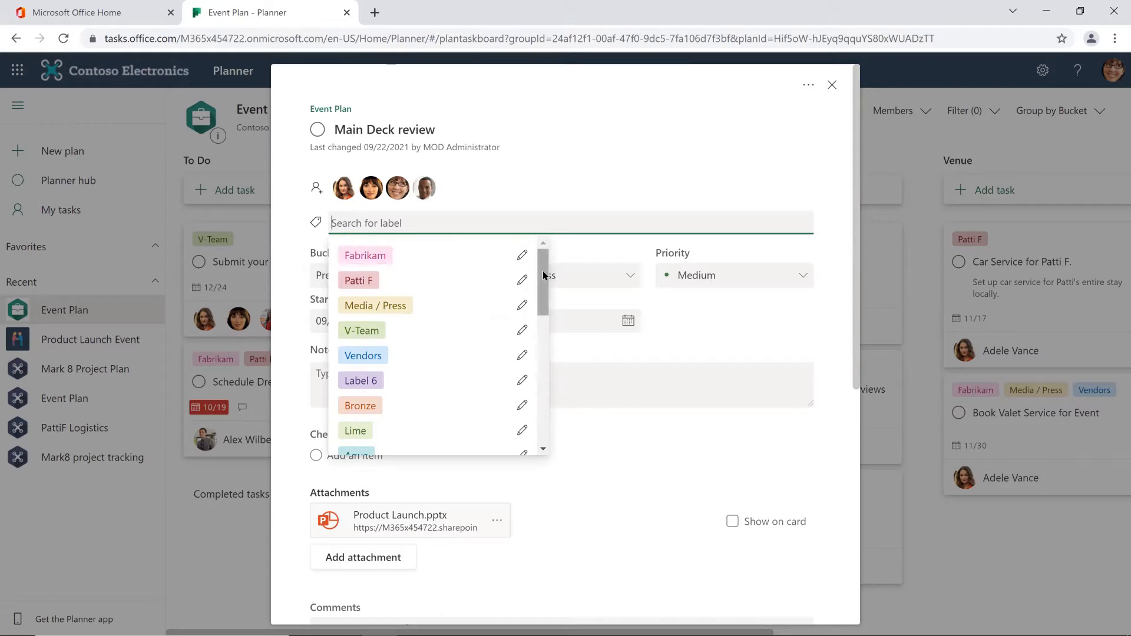
mouse_move(542, 271)
left_mouse_down()
mouse_move(534, 365)
mouse_move(549, 261)
left_mouse_up()
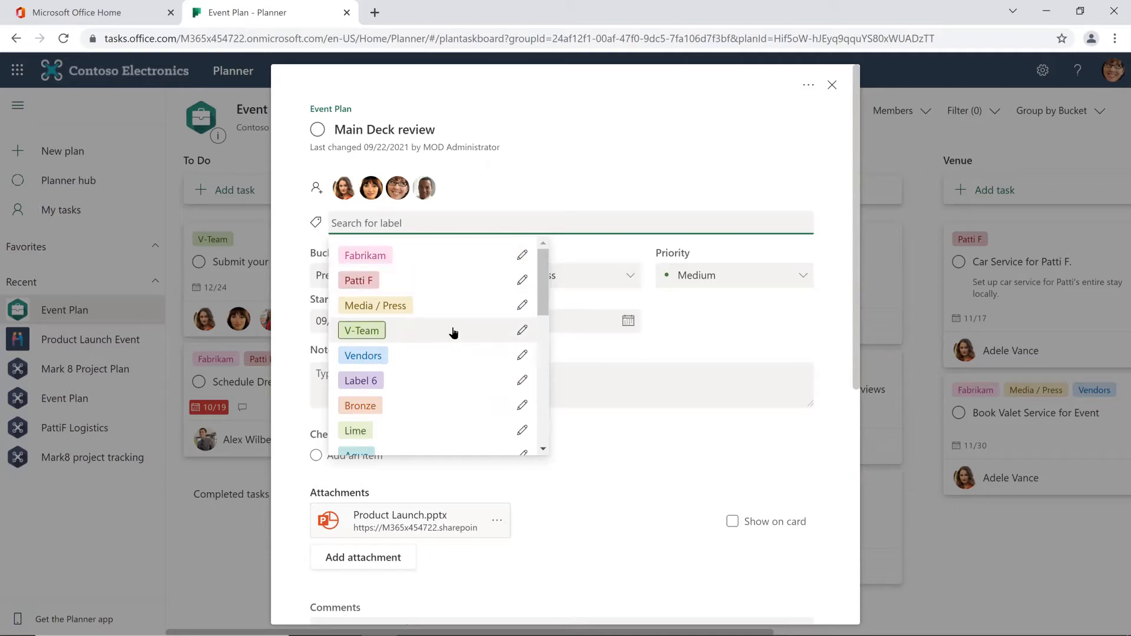
left_click(373, 383)
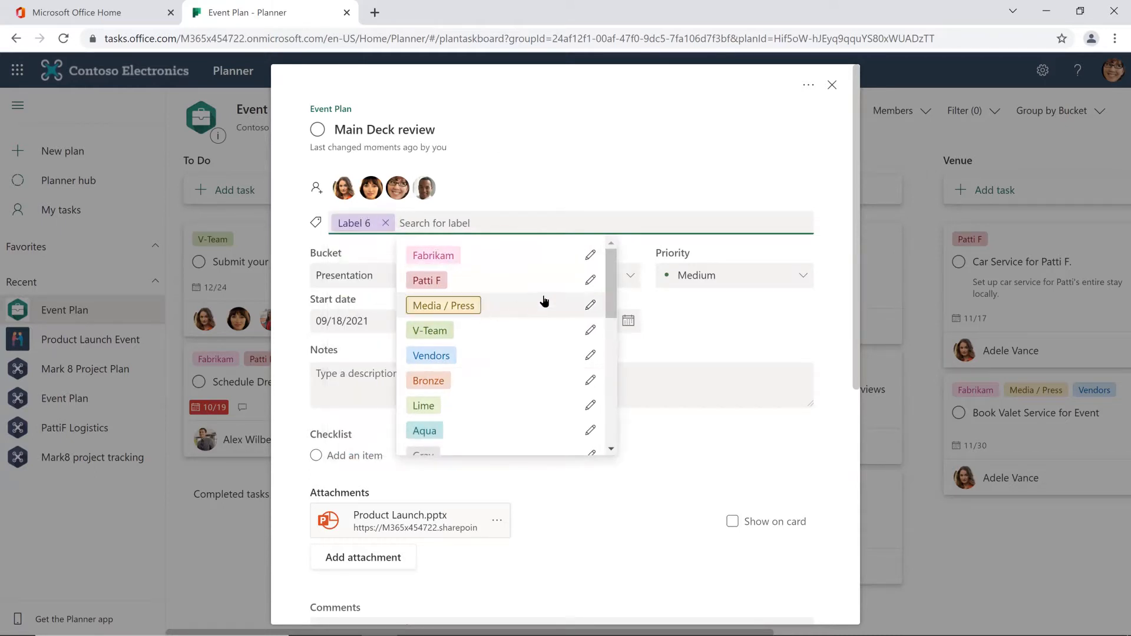
scroll(548, 303, "down", 4)
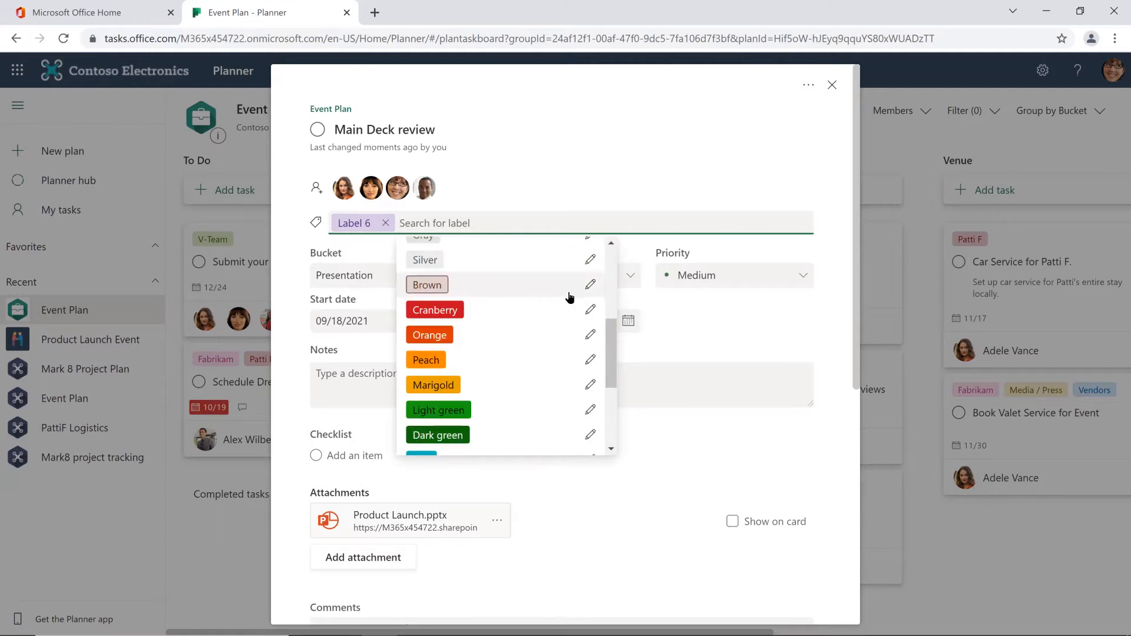
scroll(550, 303, "up", 4)
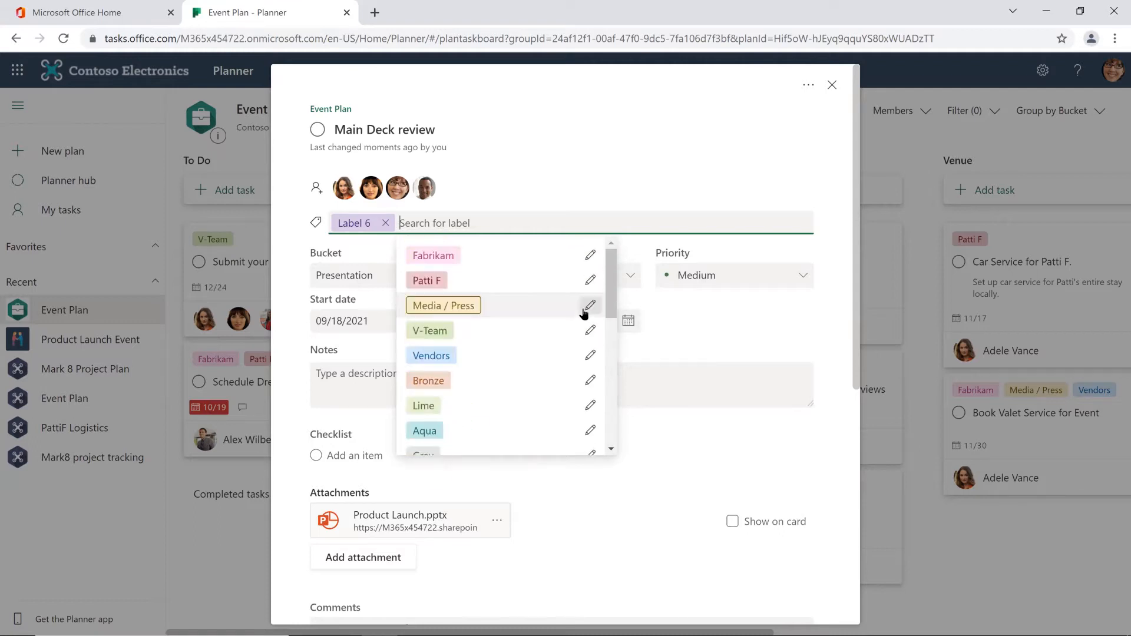
Step: Rename the task's Label 6 to "Presentation Assets" and close the task details
left_click(378, 223)
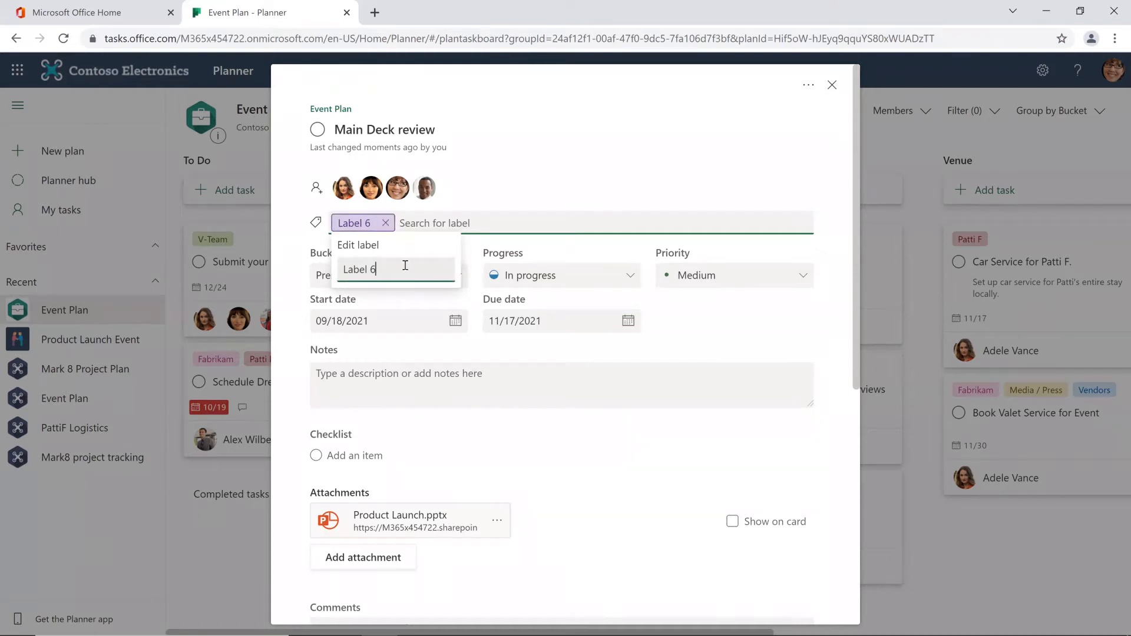
key("BackSpace")
key("BackSpace")
key("BackSpace")
key("BackSpace")
key("BackSpace")
key("BackSpace")
key("BackSpace")
type("Presentation Assets")
key("Return")
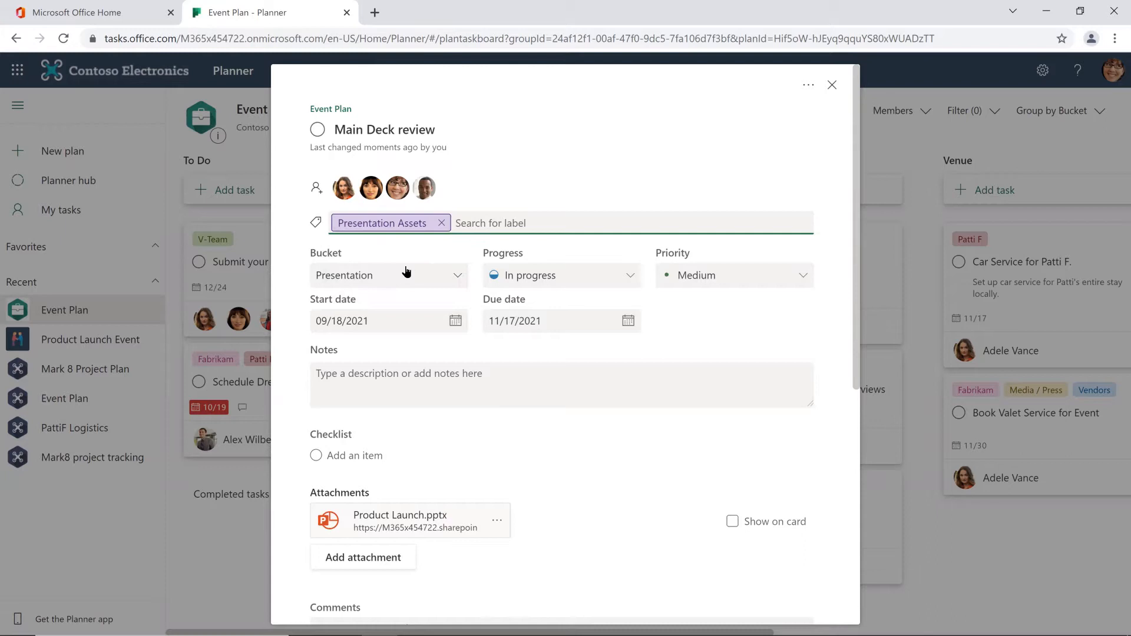
scroll(659, 302, "down", 1)
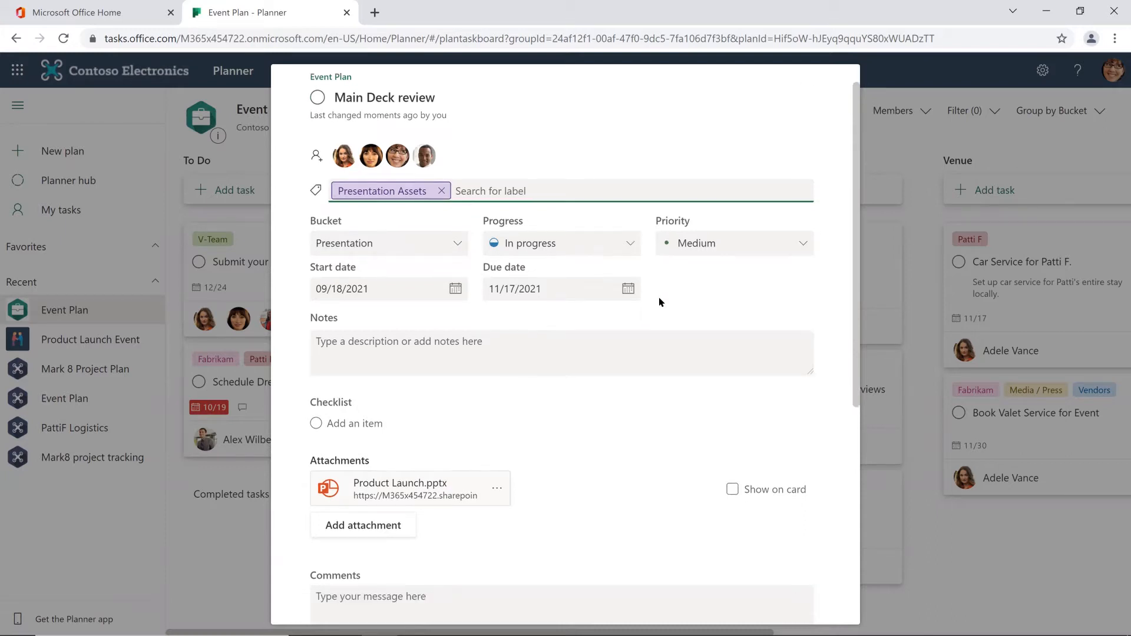
scroll(659, 302, "down", 7)
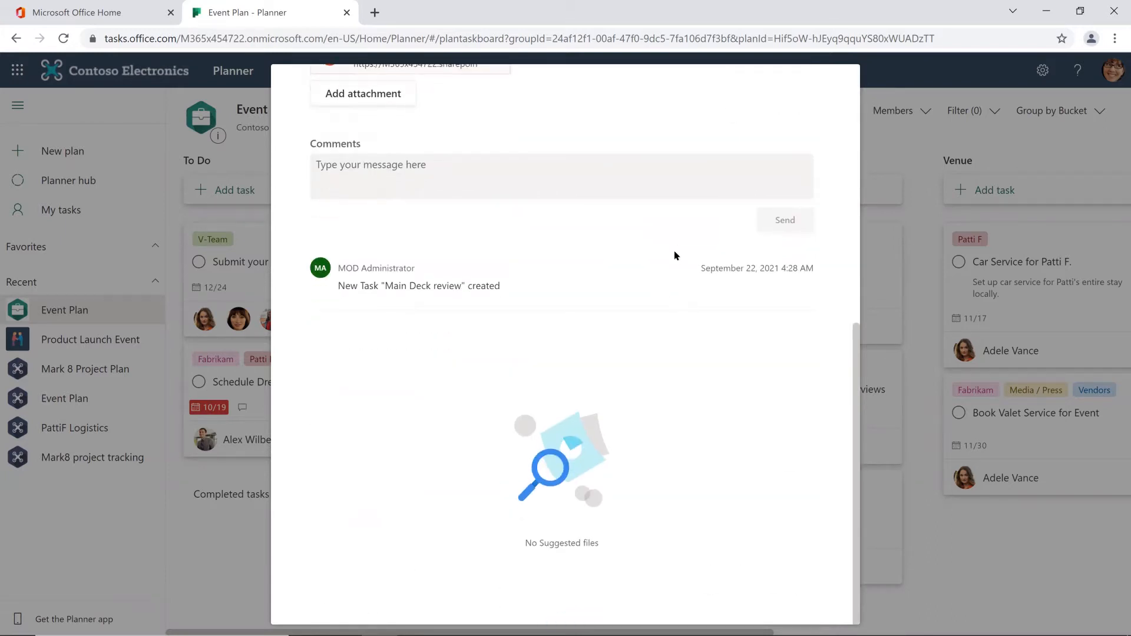
scroll(675, 243, "up", 2)
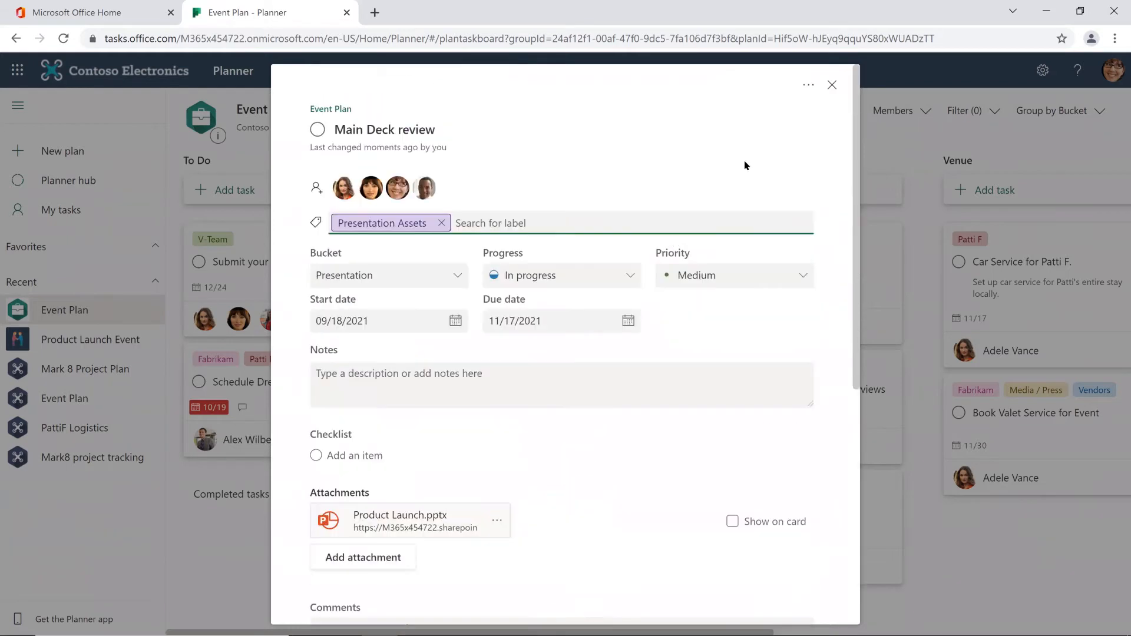
left_click(832, 85)
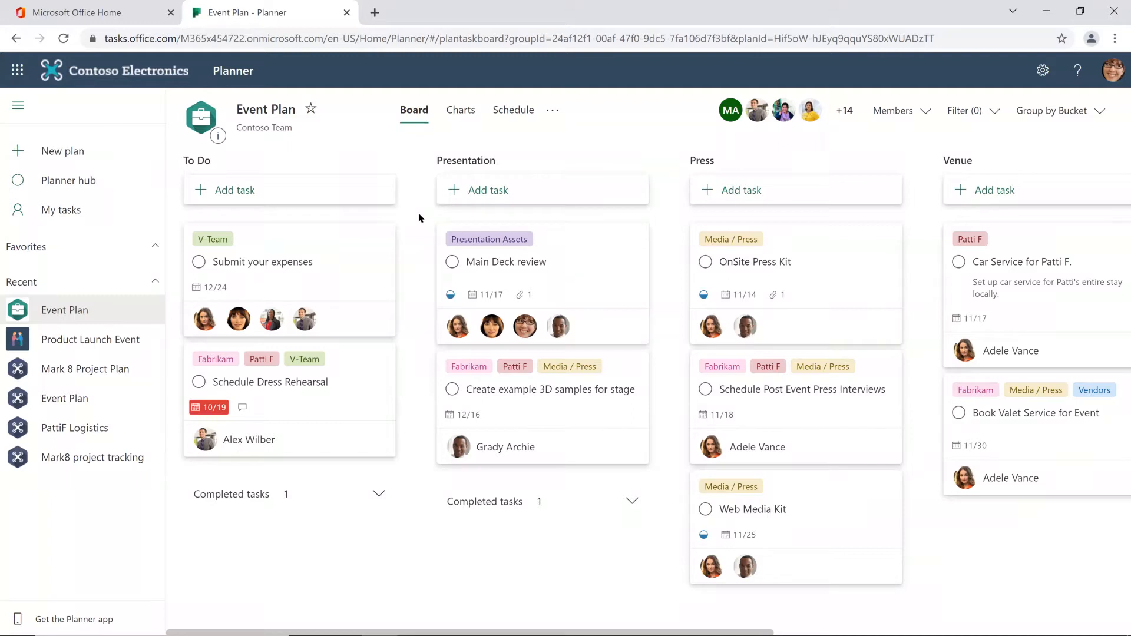
Step: Start a new task named "Draft Main Deck" in the Presentation bucket with a due date of November 10, 2021
left_click(456, 191)
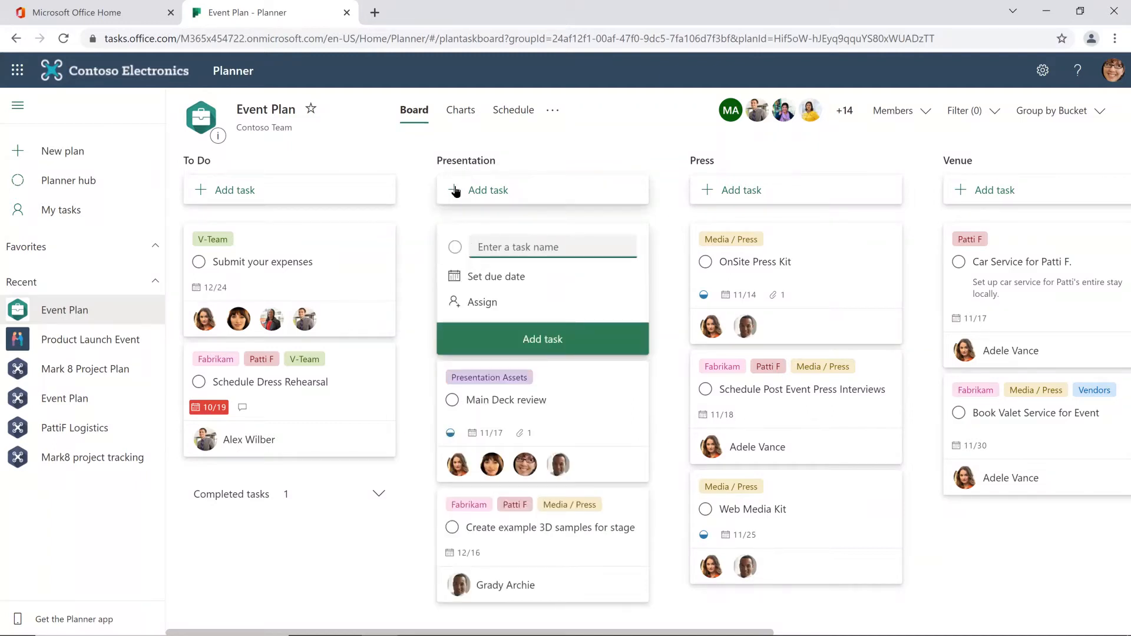
type("Draft Main Deck")
left_click(494, 277)
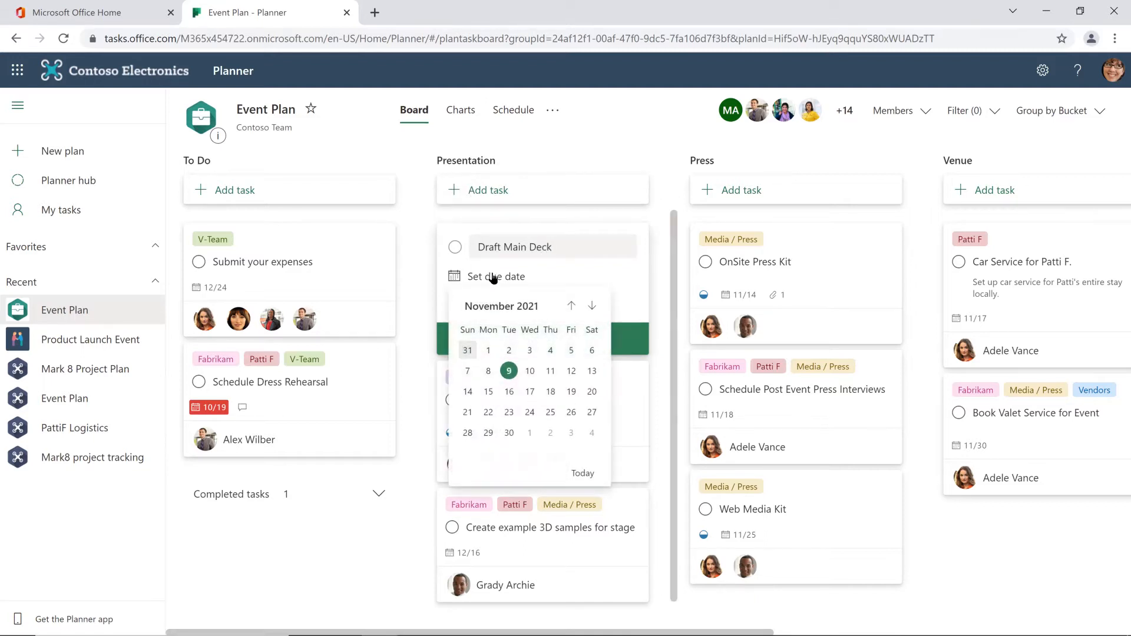
left_click(530, 370)
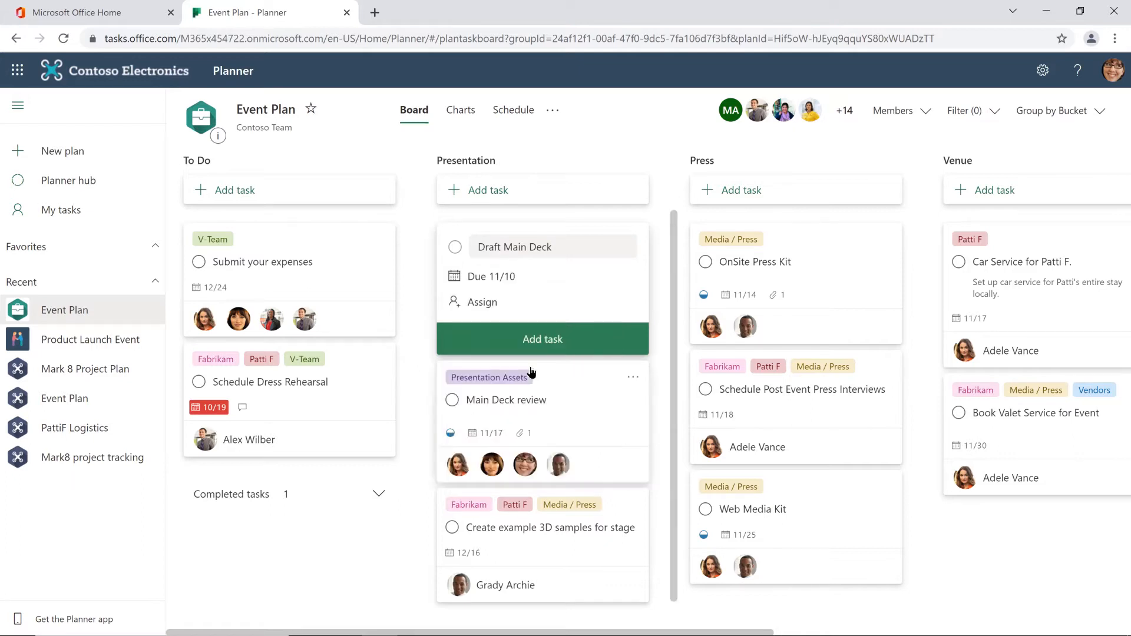
Step: Assign the new Draft Main Deck task to the signed-in account's owner
left_click(483, 303)
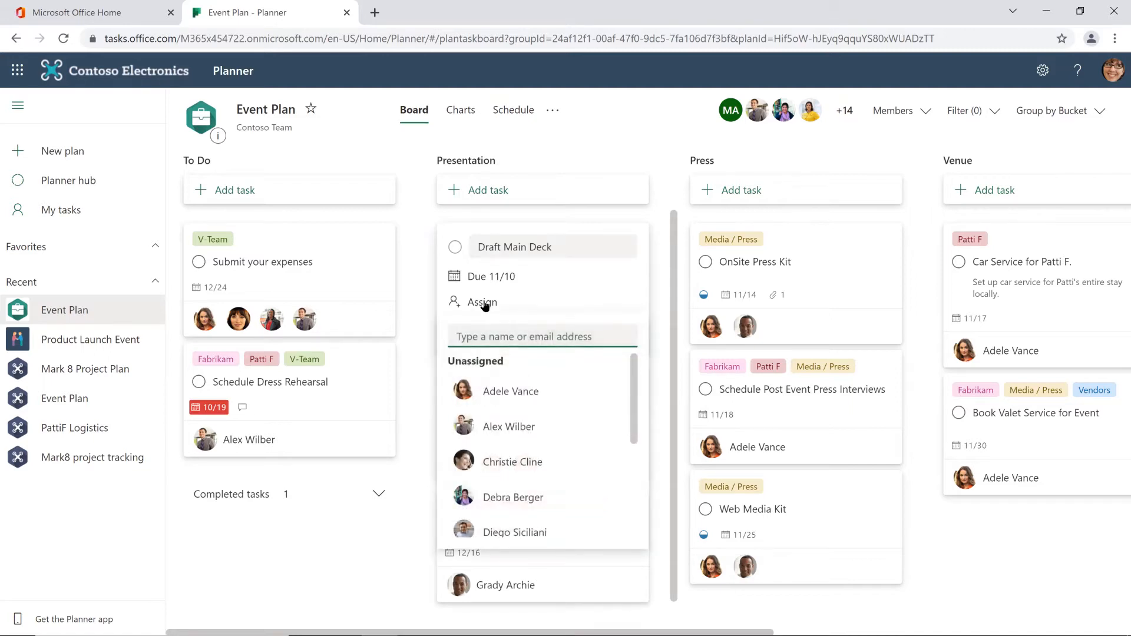
type("meg")
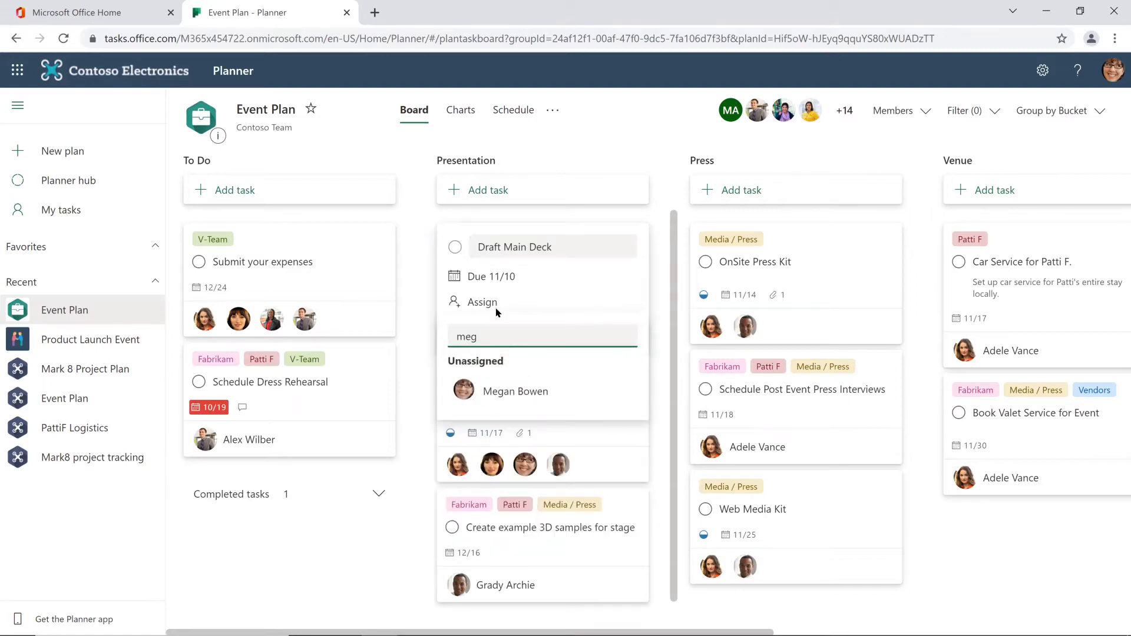
left_click(492, 391)
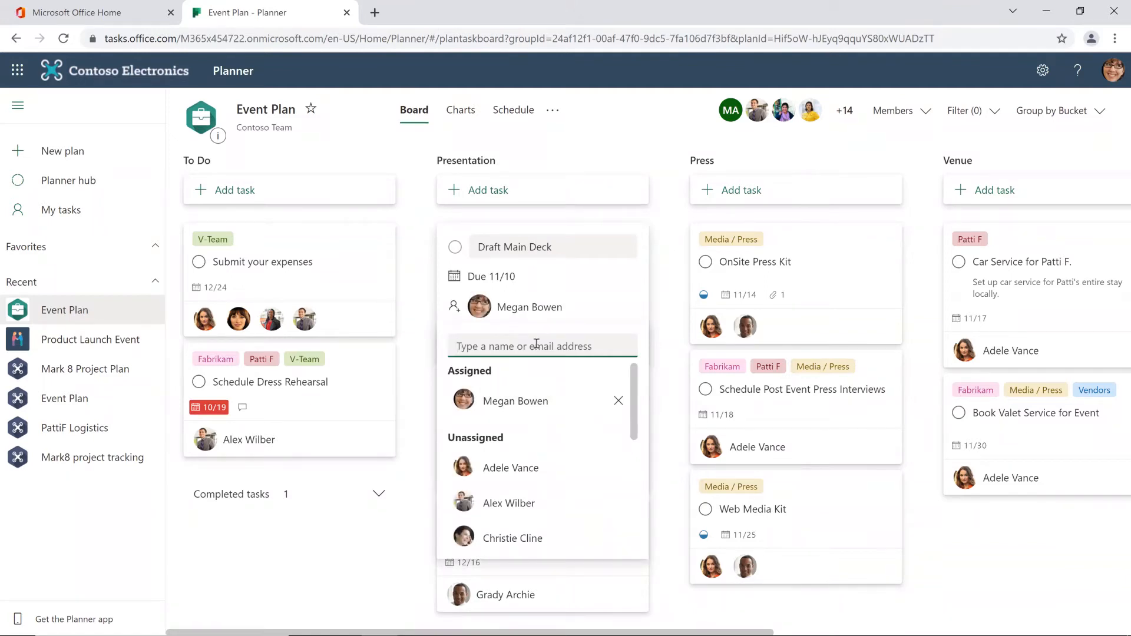
Step: Finish the assignment and add the Draft Main Deck task to the Presentation bucket
left_click(610, 297)
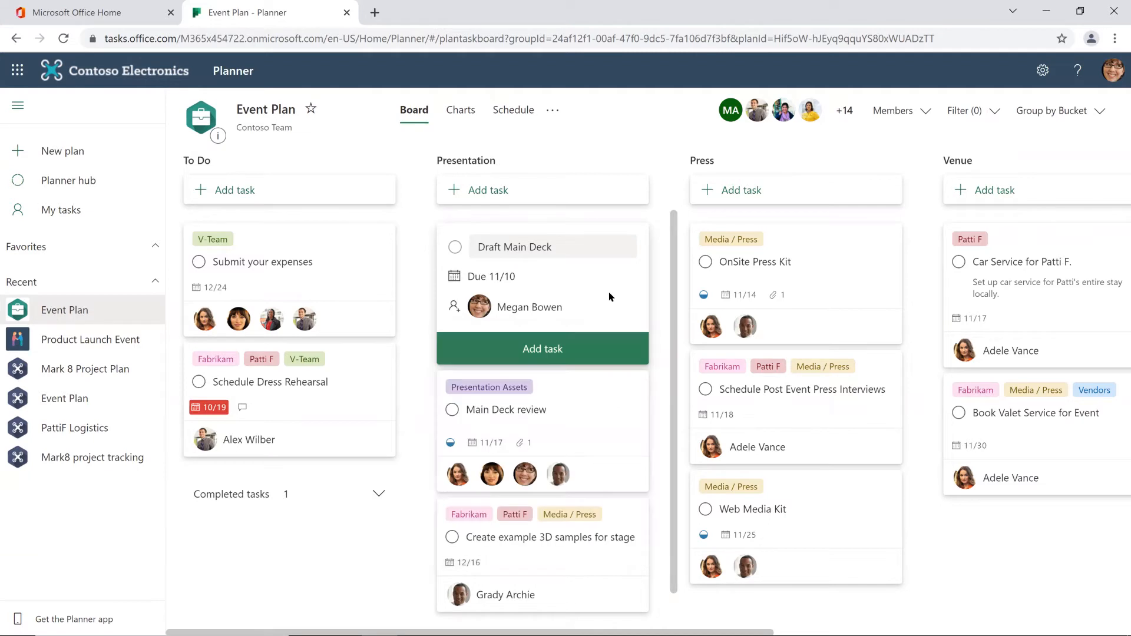
left_click(540, 352)
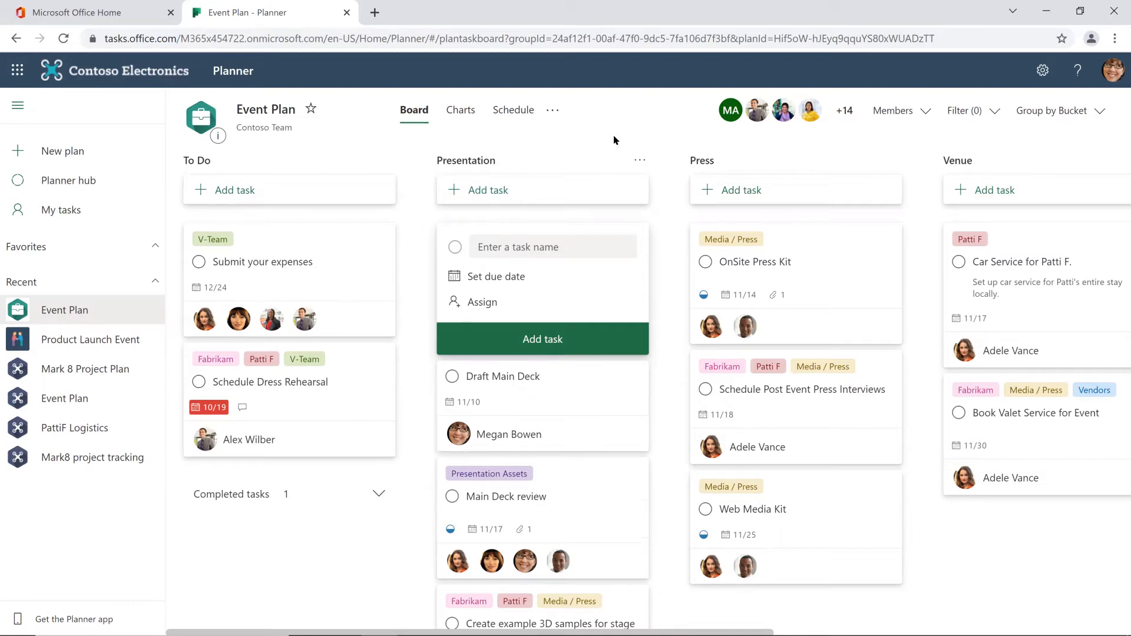
Step: Filter the board for tasks due Late and This week, and clear the filter after viewing them
left_click(996, 114)
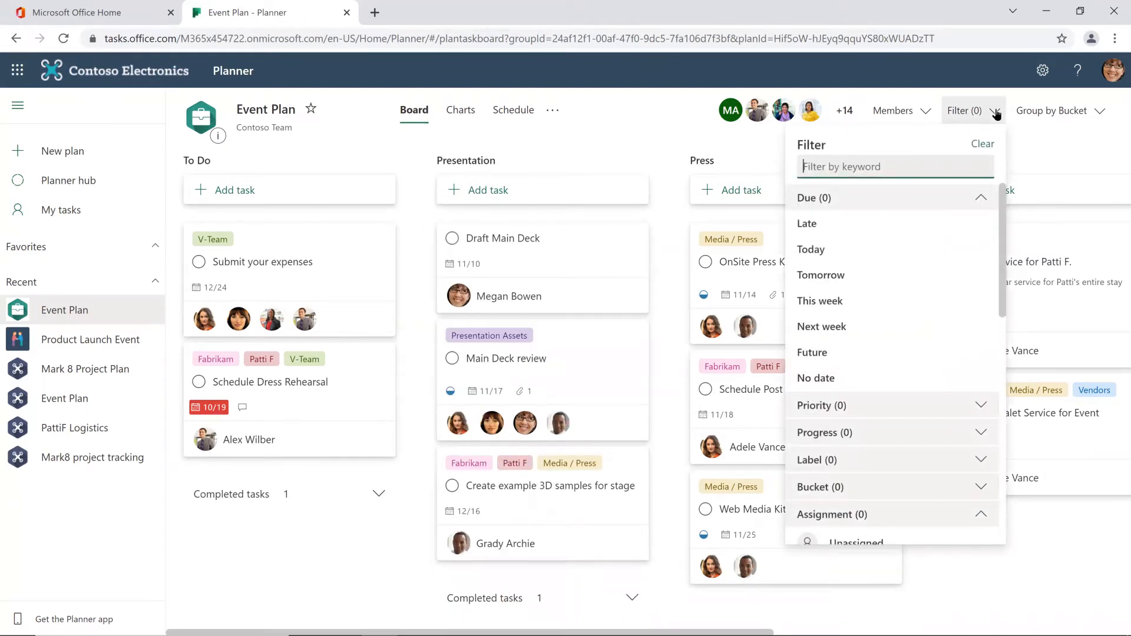
left_click_drag(1002, 229, 996, 153)
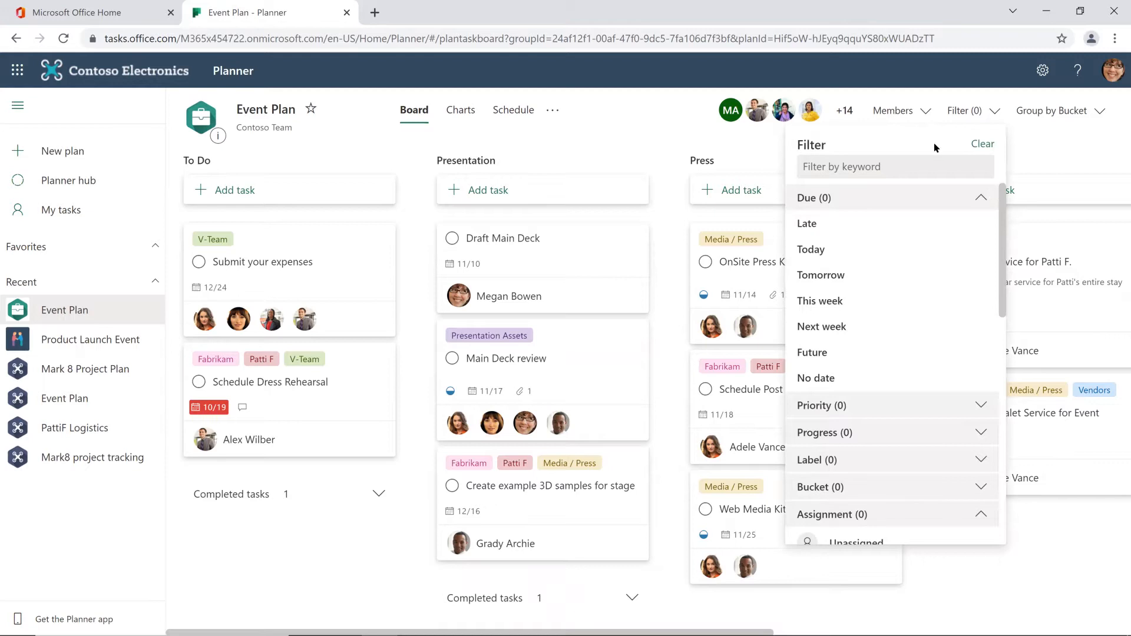
left_click(842, 224)
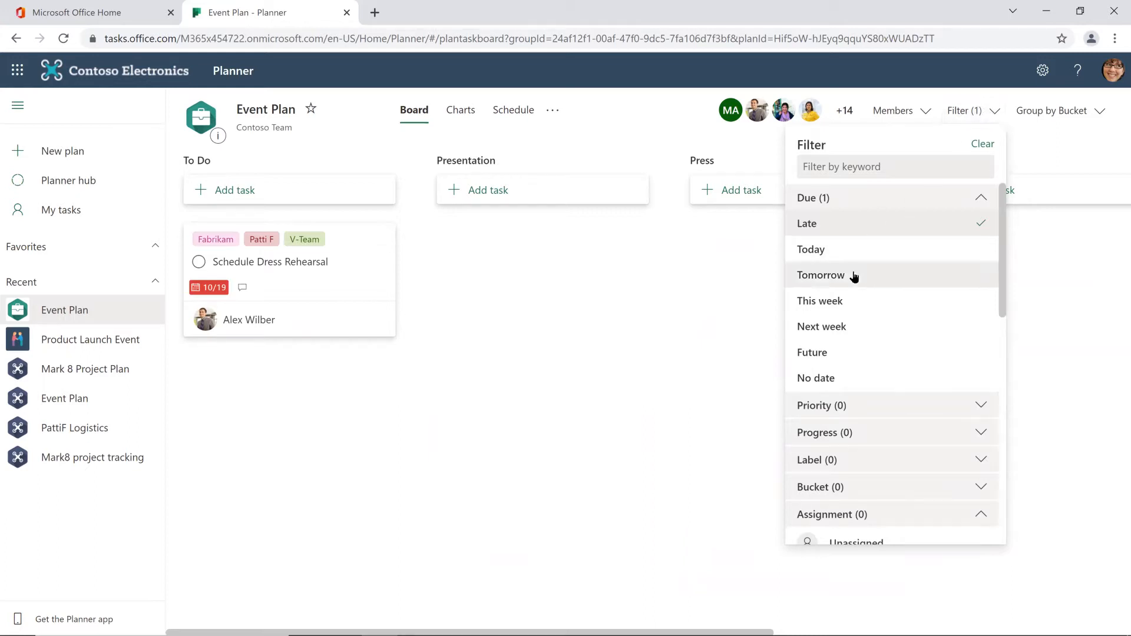
left_click(837, 299)
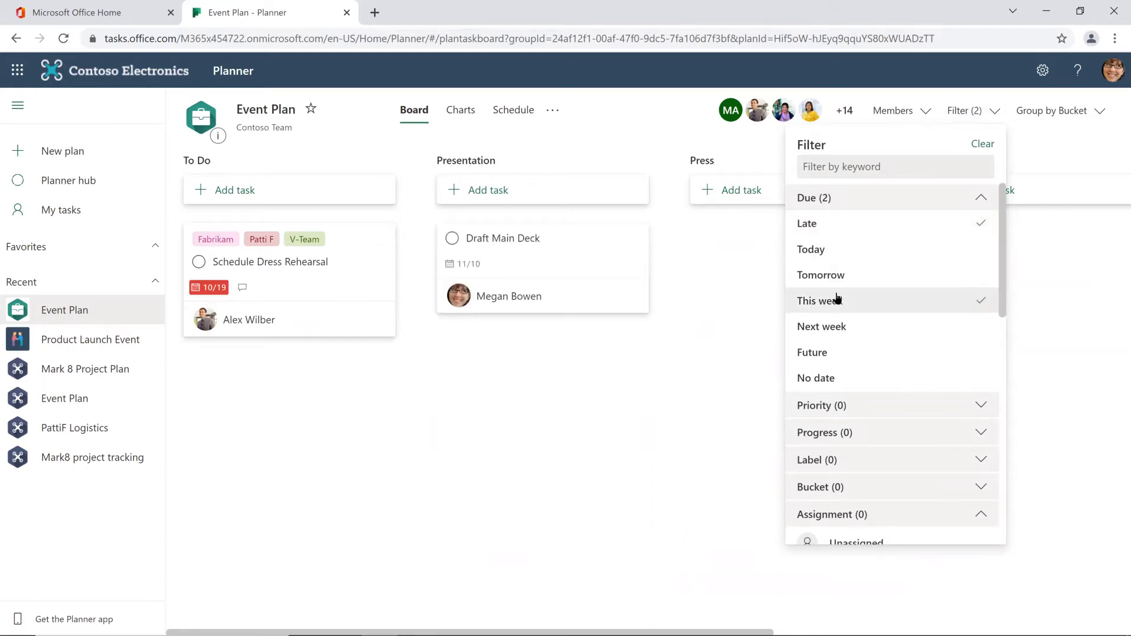
left_click(979, 144)
Step: Group the board by Assigned to for review, and switch the grouping back to Bucket
left_click(1070, 116)
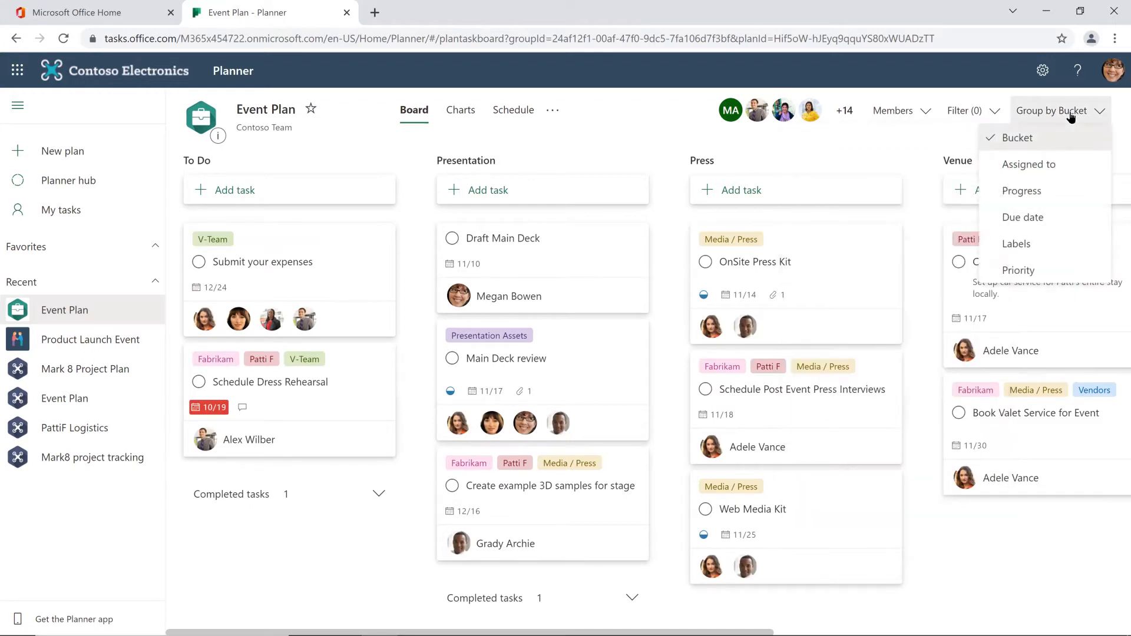
left_click(1032, 164)
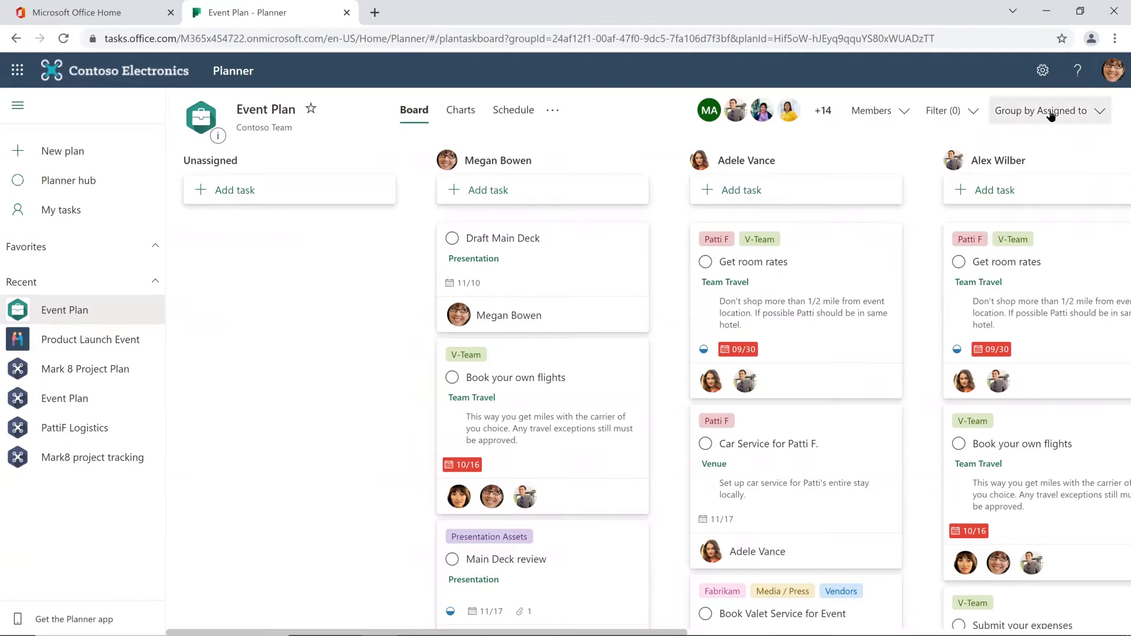
left_click(1095, 114)
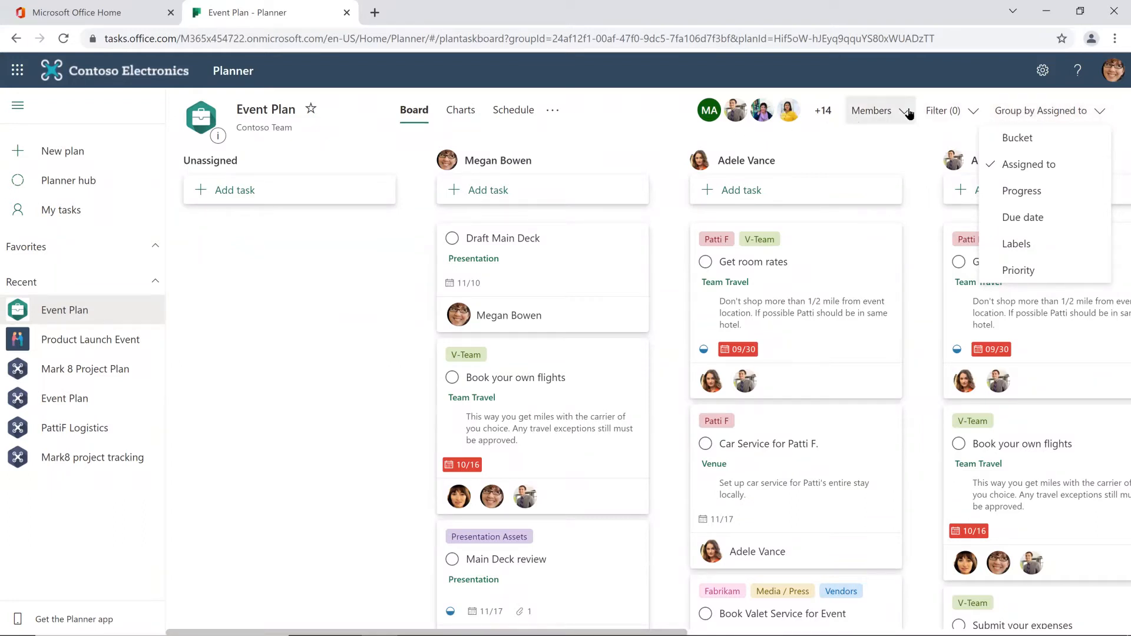
left_click(1024, 138)
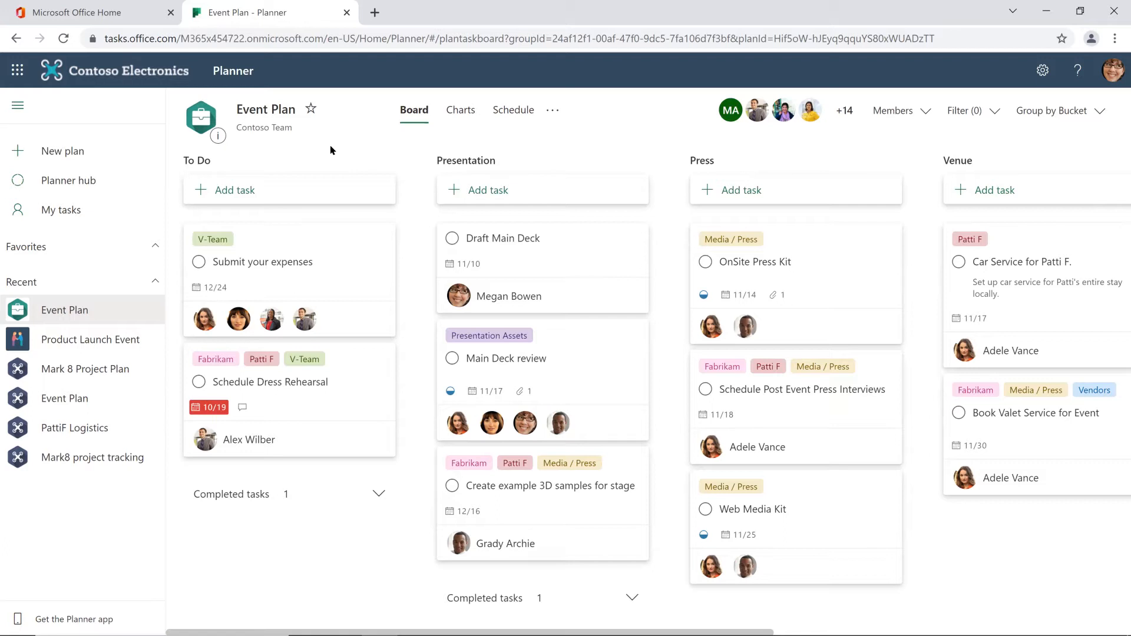
Step: Open the Sales and Marketing team's Product Launch Event plan from the Planner hub
left_click(76, 187)
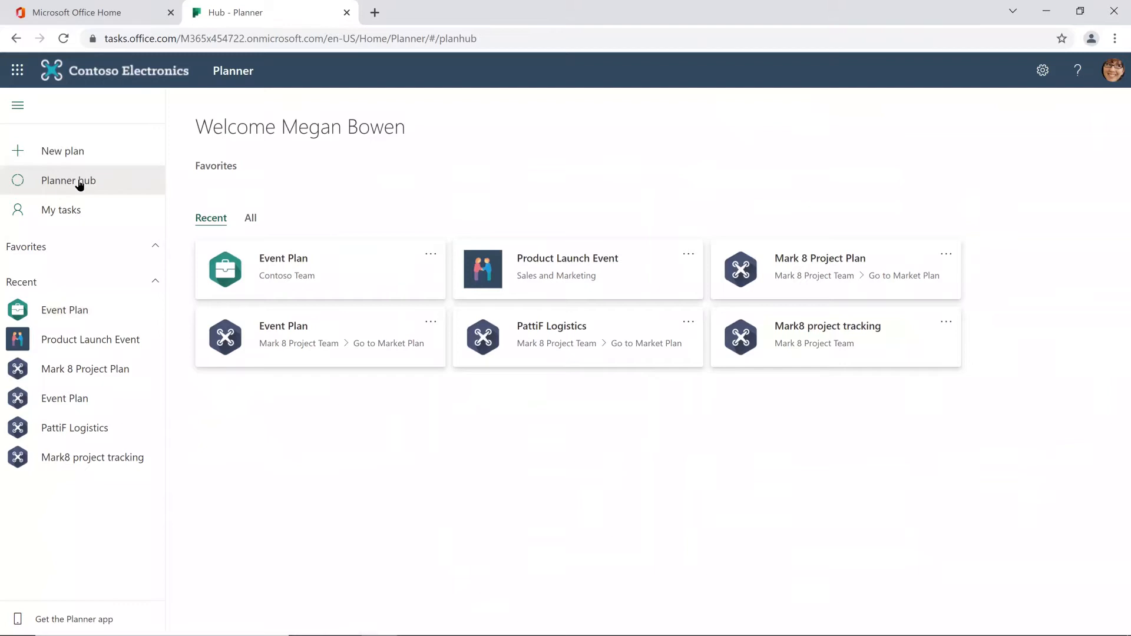
left_click(569, 268)
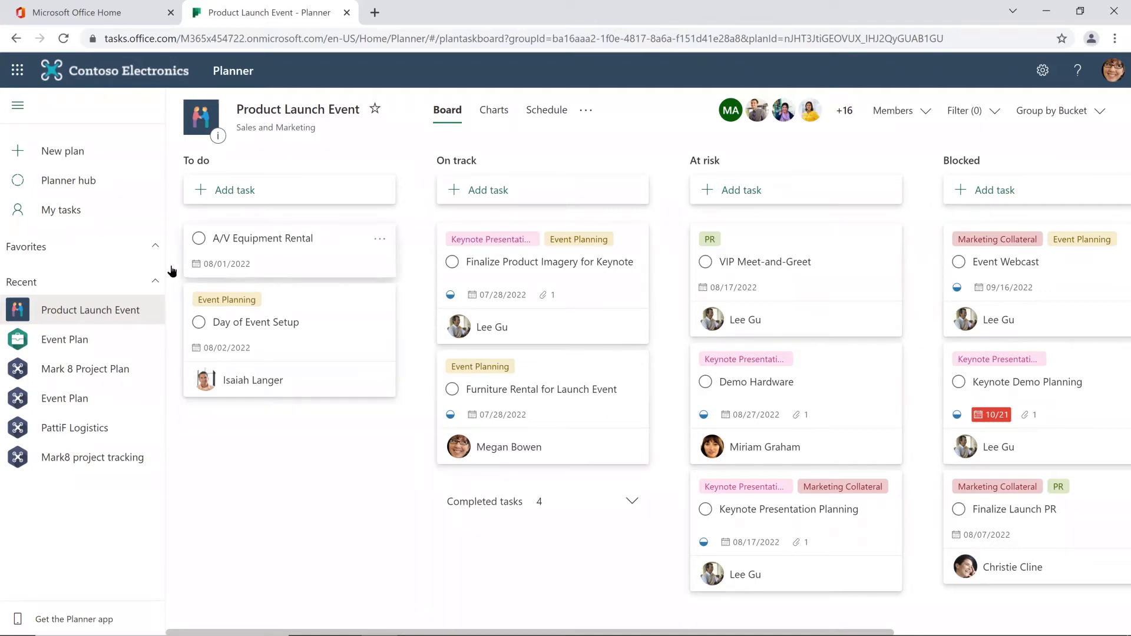
Step: Open My tasks and look through the Not started and In progress tasks collected from all plans
left_click(68, 217)
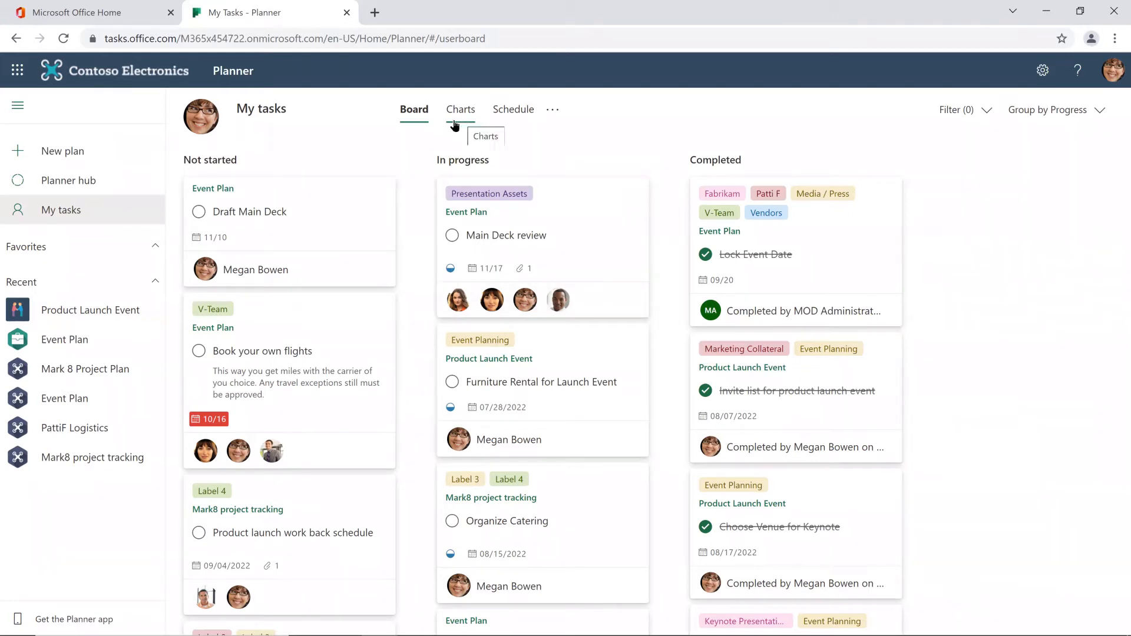
scroll(409, 235, "down", 3)
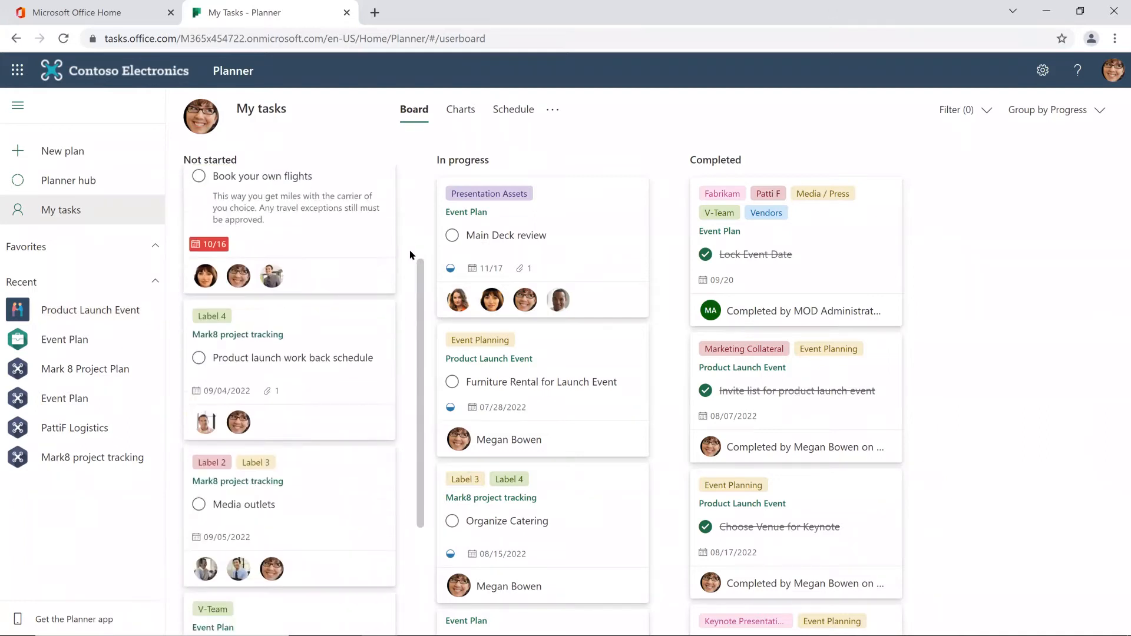
scroll(410, 253, "down", 3)
scroll(512, 282, "down", 5)
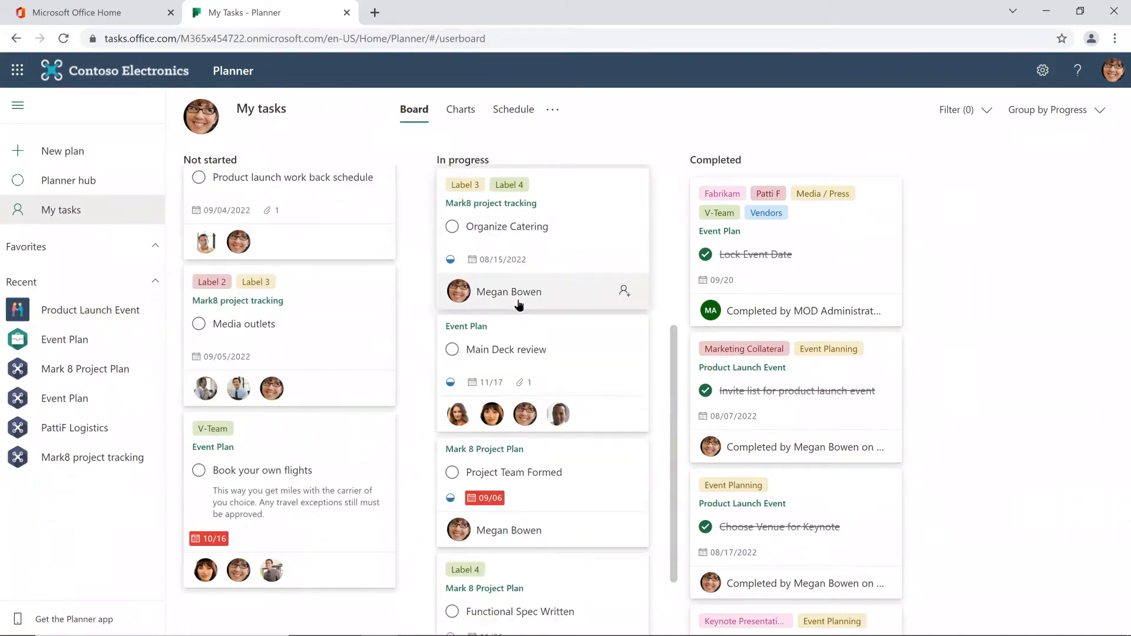
scroll(519, 303, "down", 2)
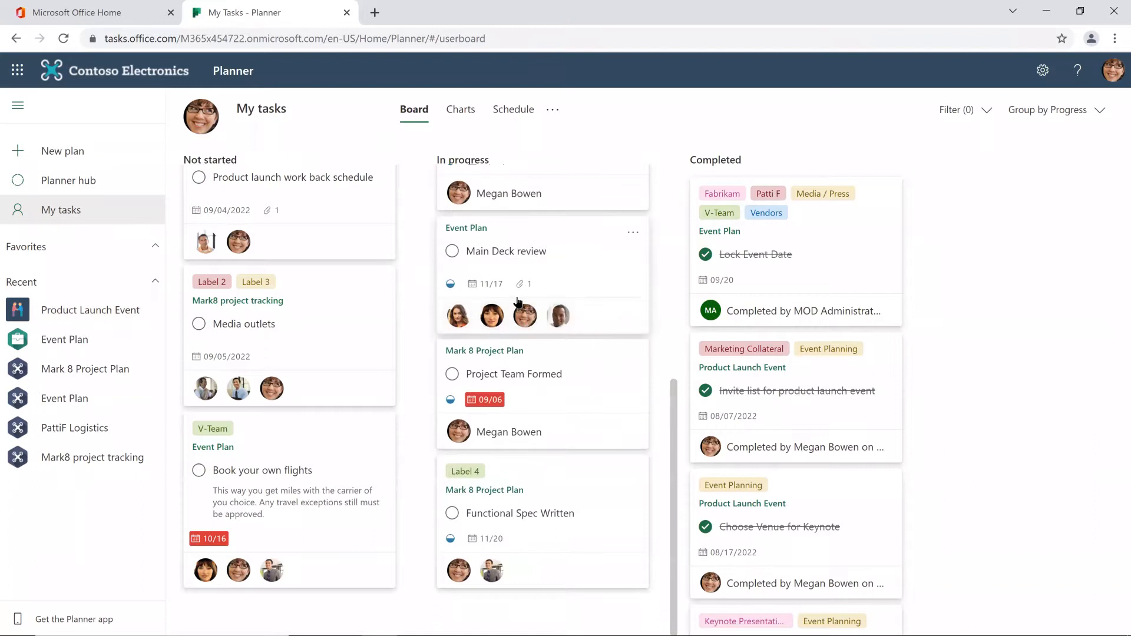
scroll(519, 294, "up", 5)
scroll(374, 277, "up", 6)
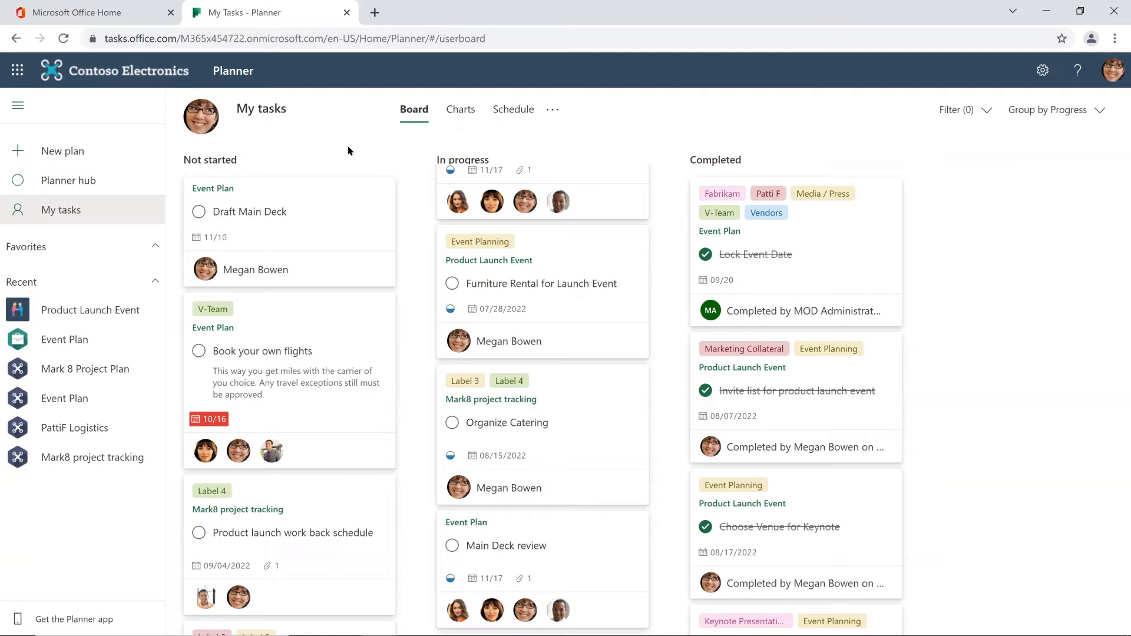
Step: Return to the Planner hub and switch to Microsoft Lists
left_click(59, 182)
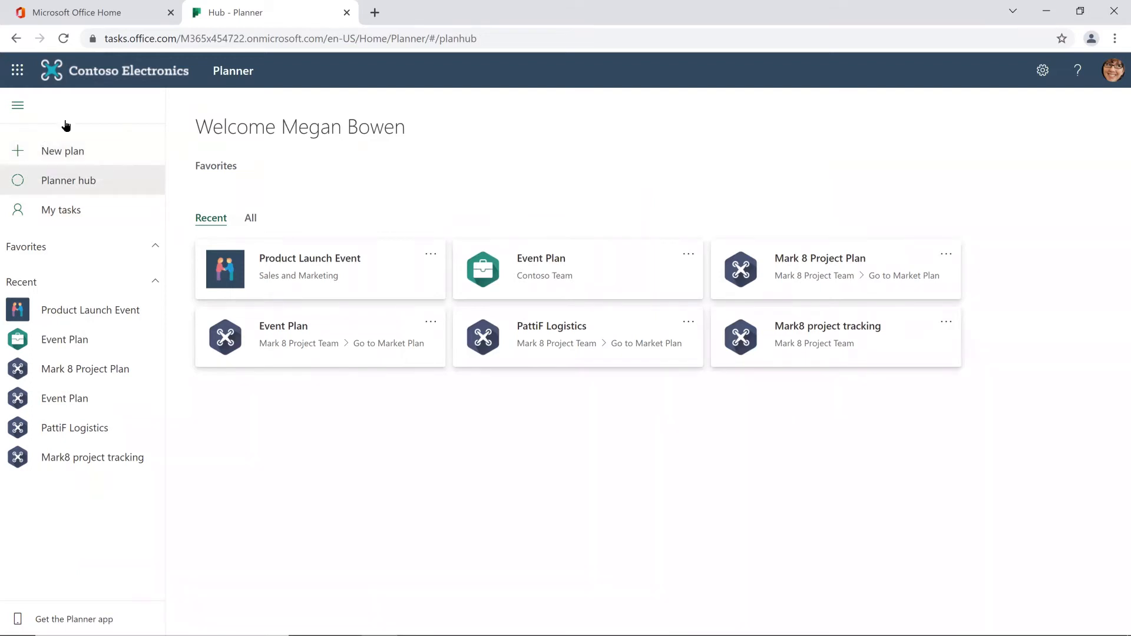
left_click(17, 70)
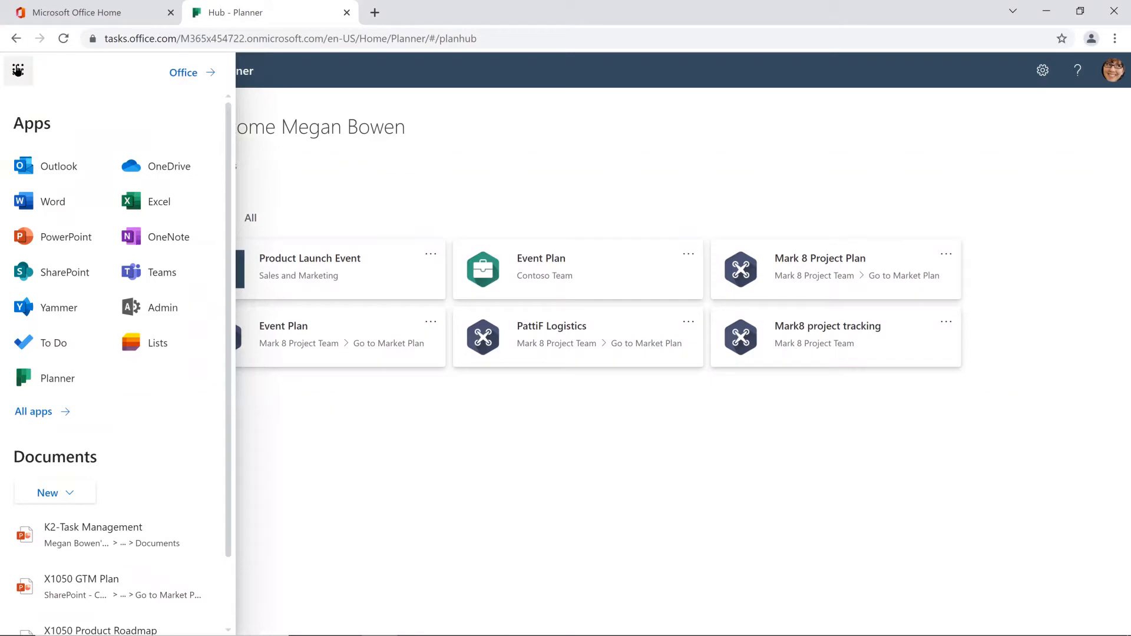
left_click(156, 345)
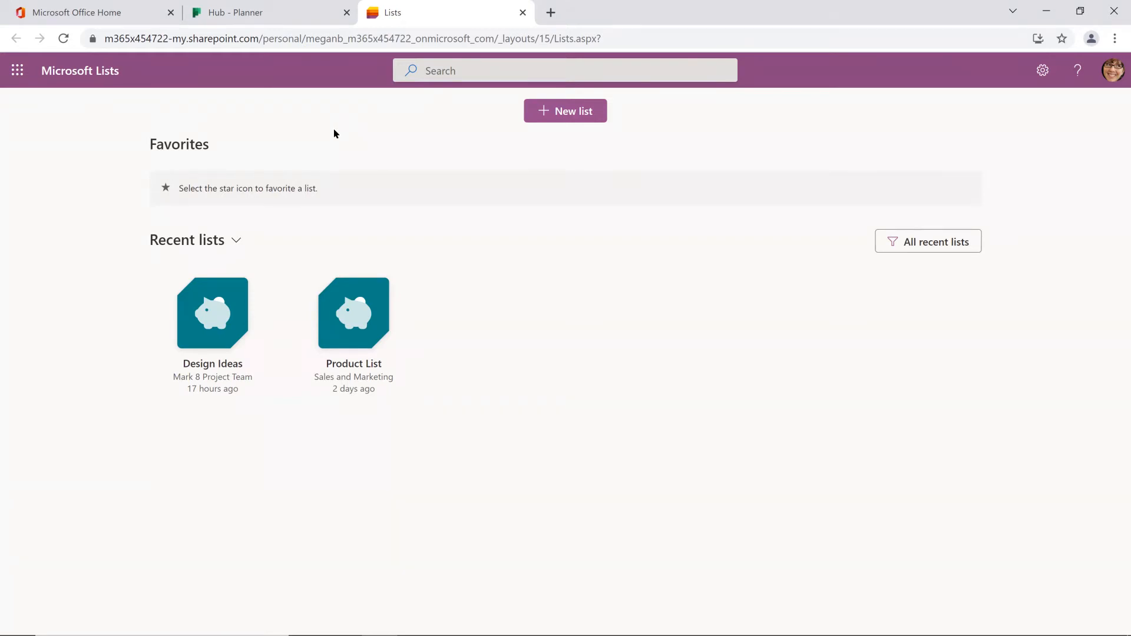
Step: Open the Mark 8 Project Team's Design Ideas list to view its entries, and return to the recent lists
left_click(207, 320)
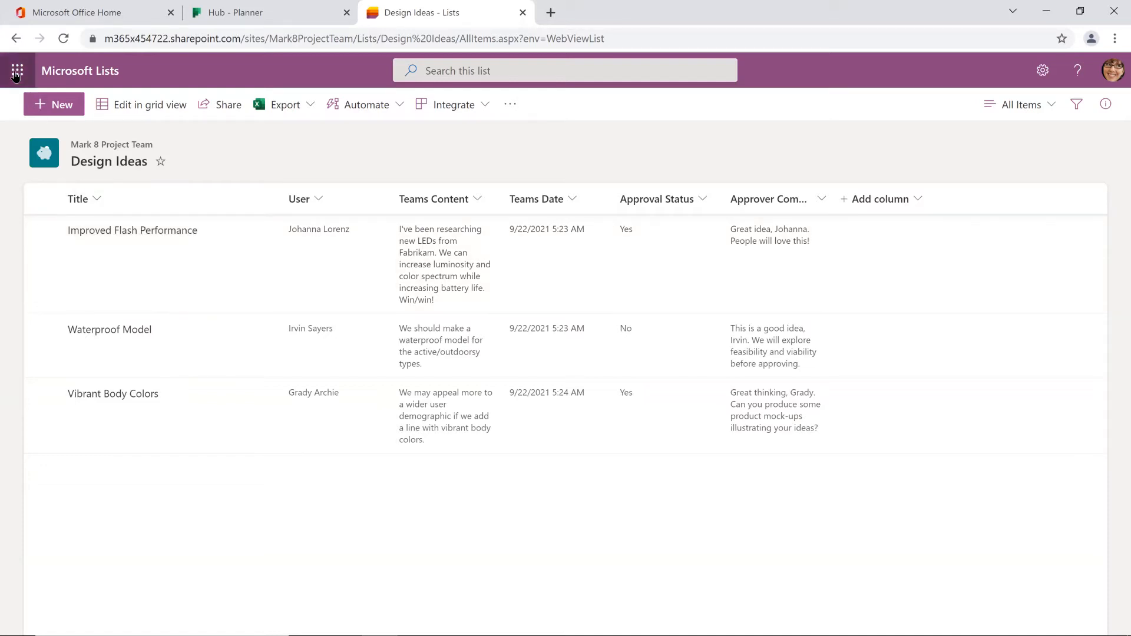
left_click(16, 39)
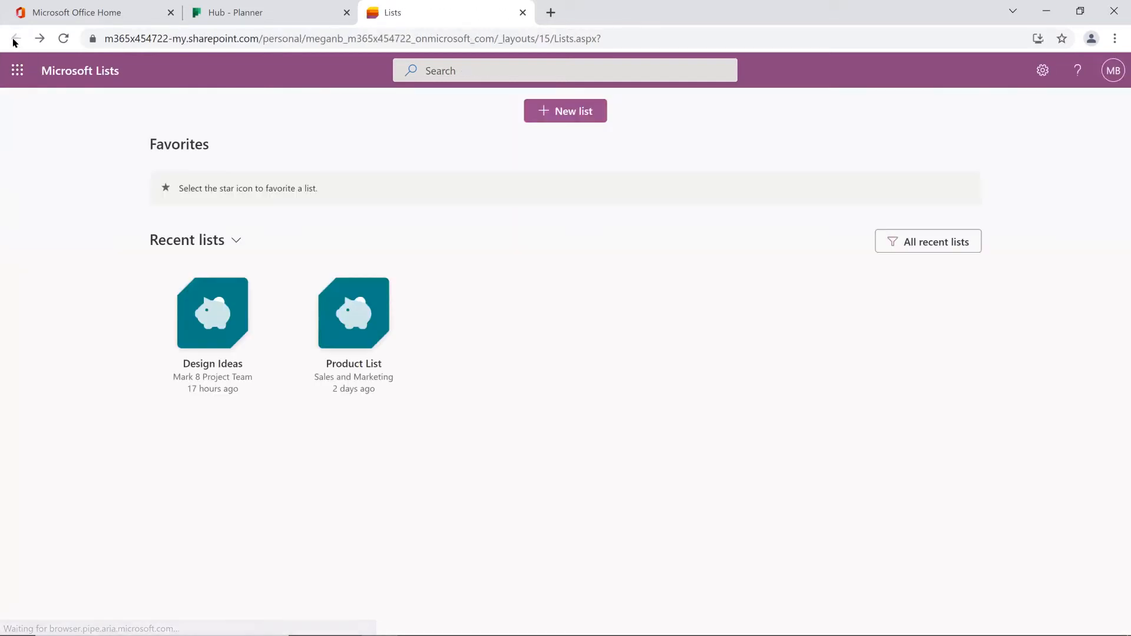
Step: Open the Sales and Marketing Product List, sort it by Product Line from A to Z and browse the sorted items
left_click(346, 310)
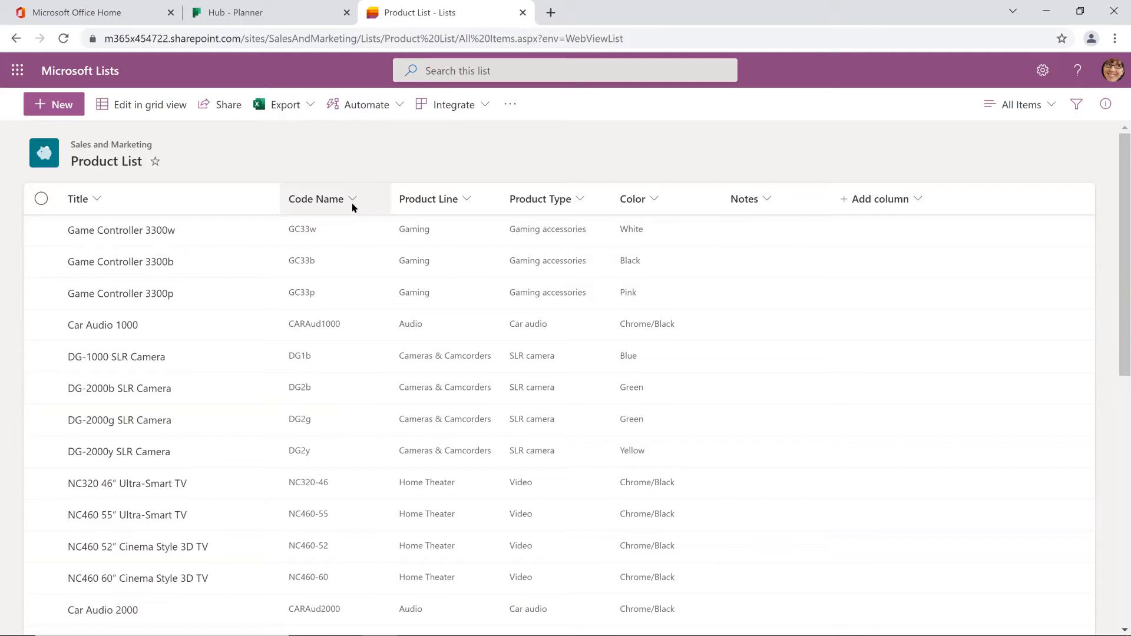
left_click(466, 199)
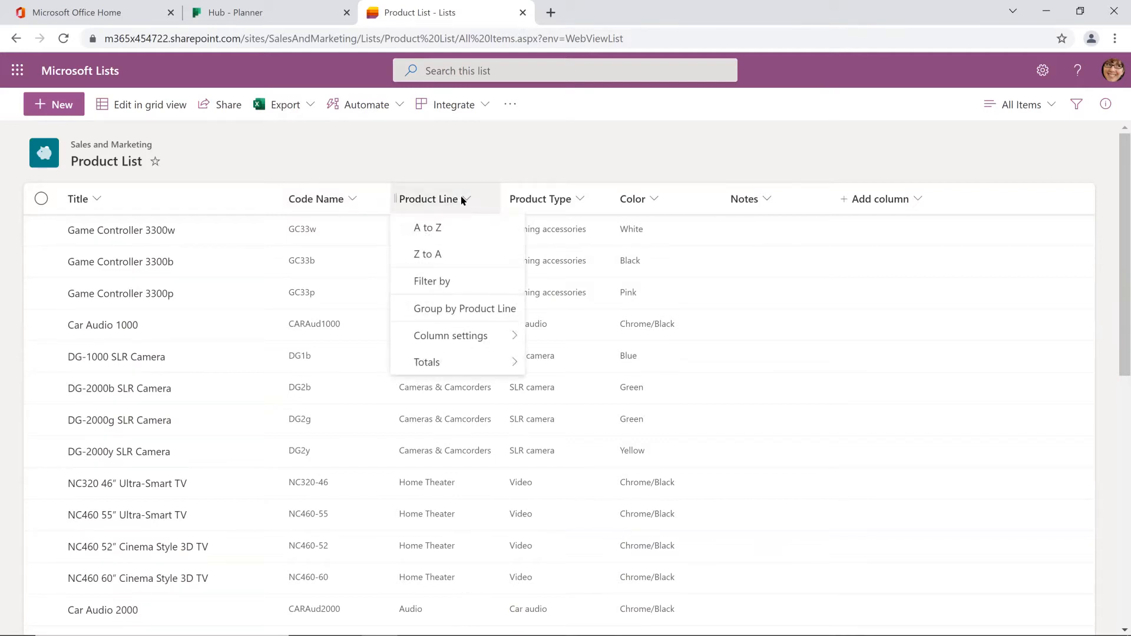
left_click(436, 228)
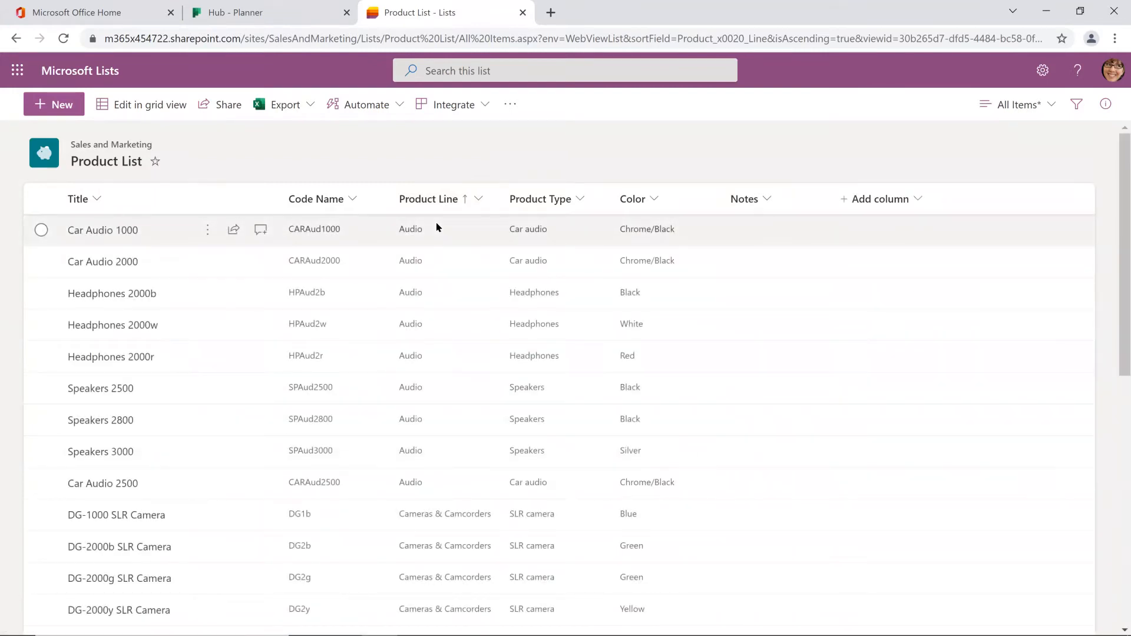
scroll(437, 228, "down", 4)
scroll(436, 229, "down", 5)
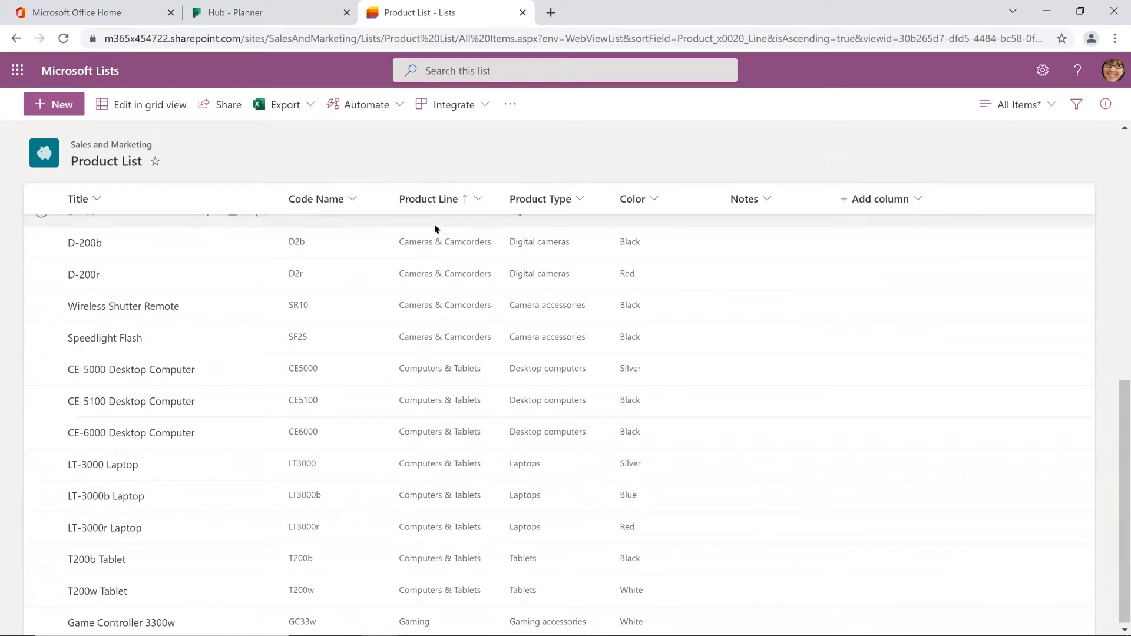
scroll(435, 229, "up", 10)
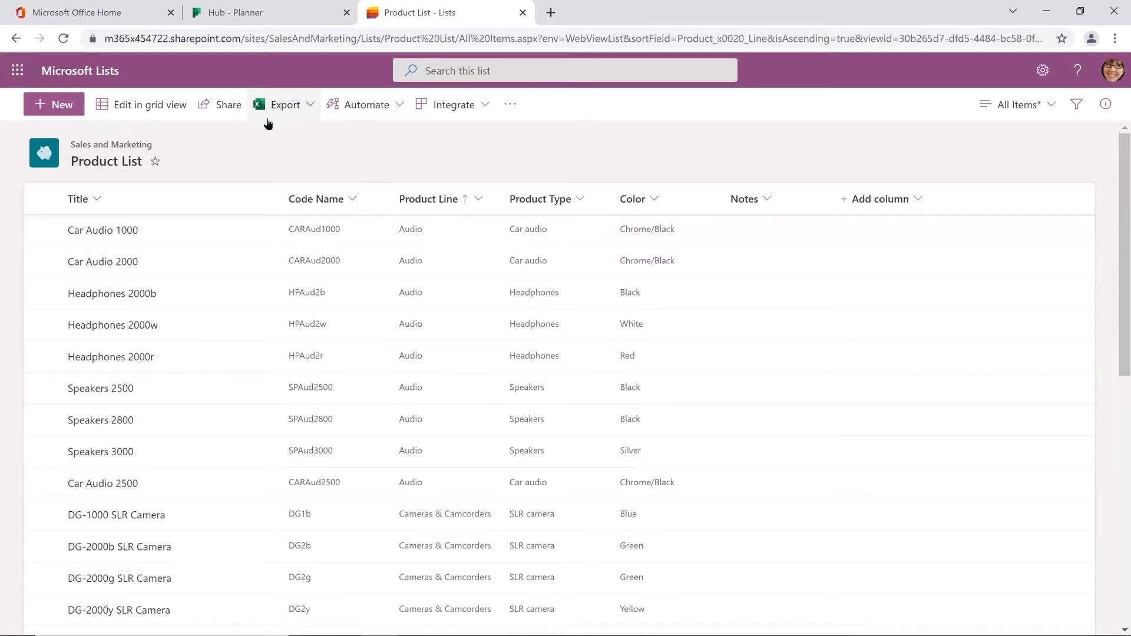
Step: In grid view, enter "Add options for other colors" as the note for Car Audio 1000, and exit grid view
left_click(134, 106)
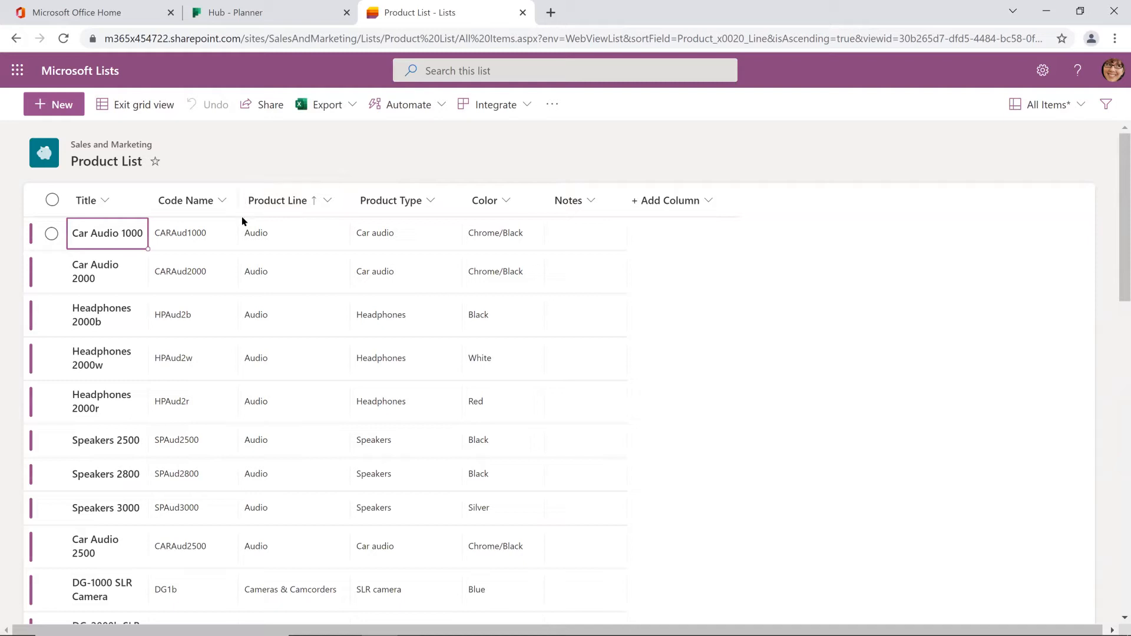
left_click(569, 229)
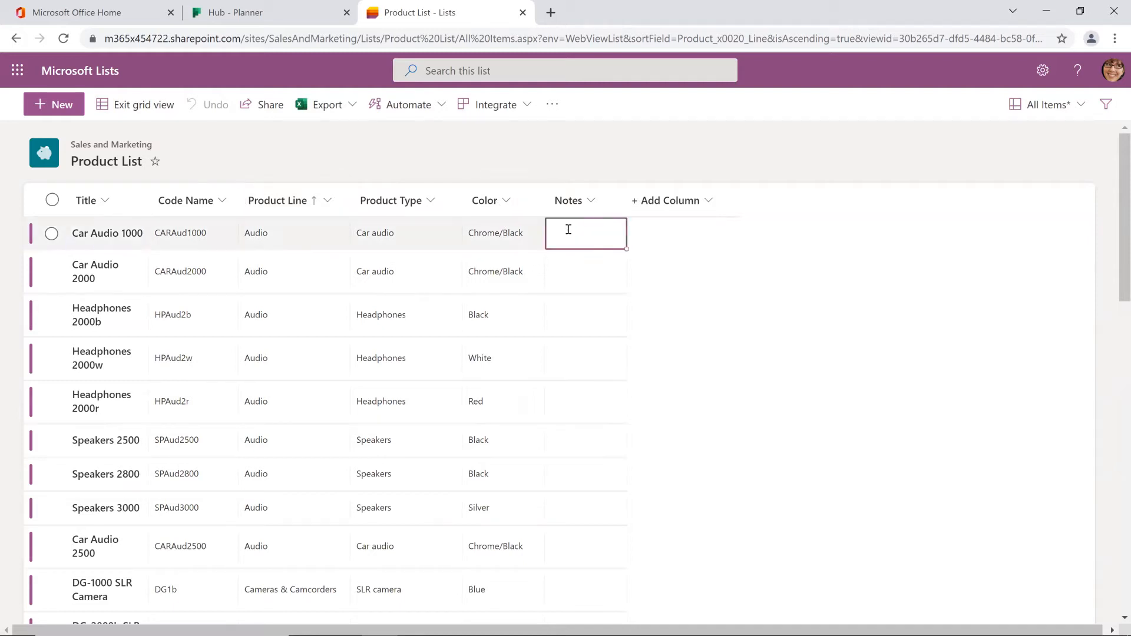
left_click(575, 234)
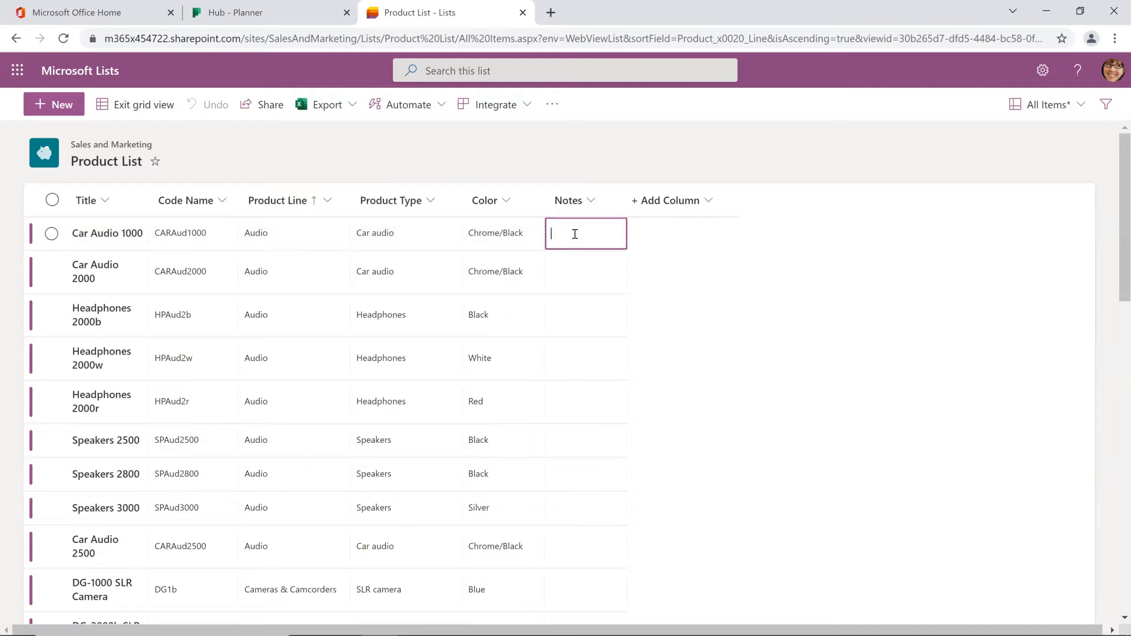
type("Add op")
type("tions for other")
type(" colors")
key("Return")
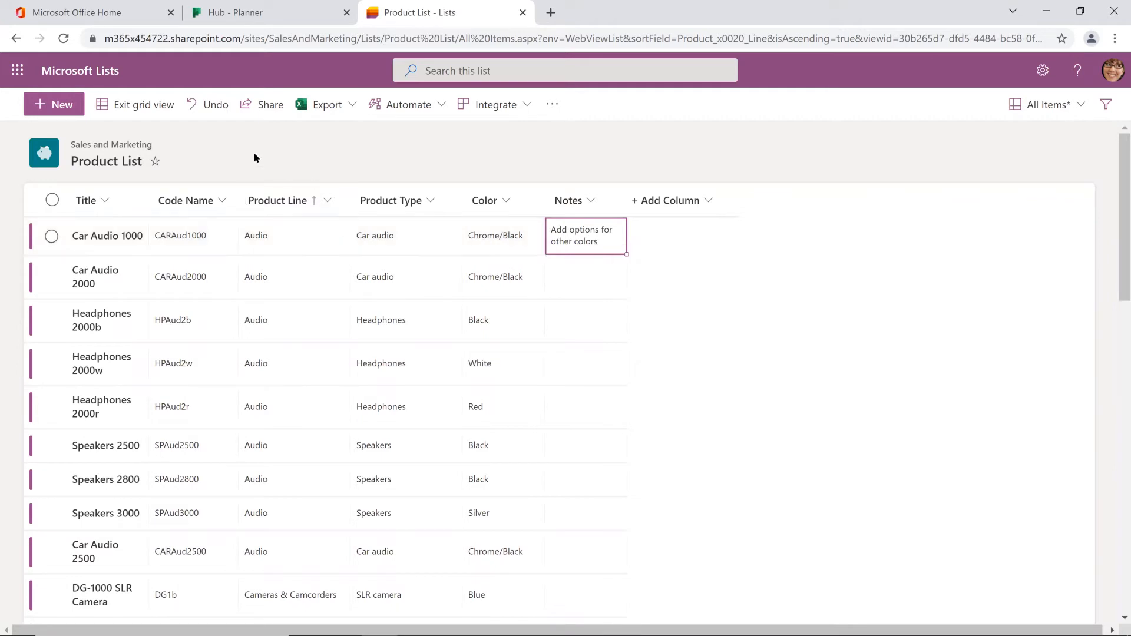
left_click(134, 108)
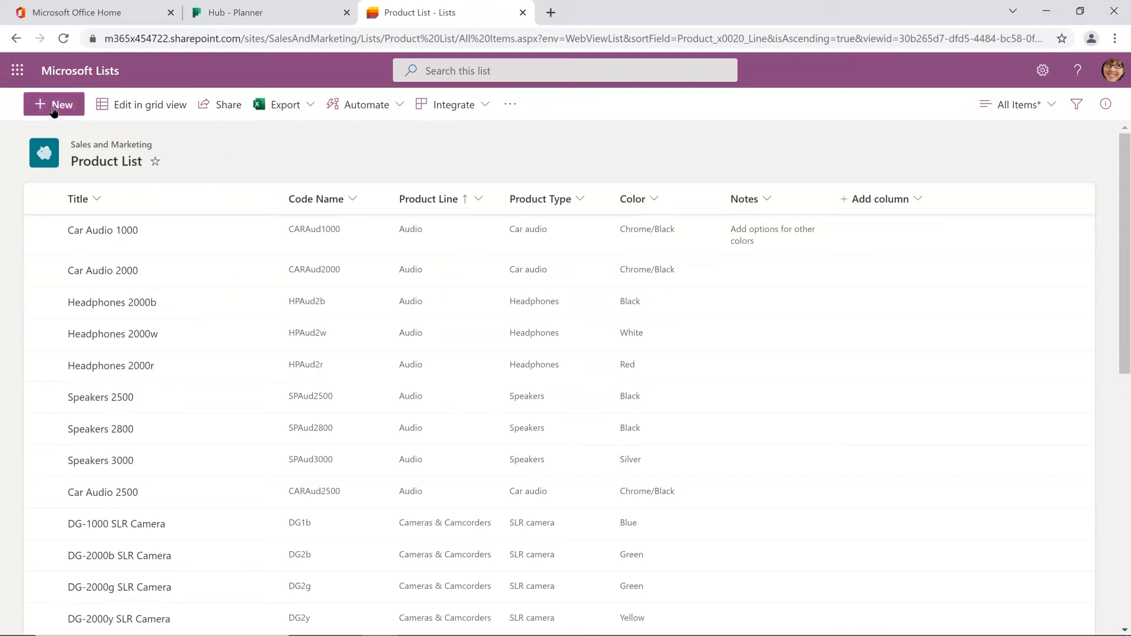
Step: Leave the Product List and return to the Lists home page with the recent lists
left_click(16, 39)
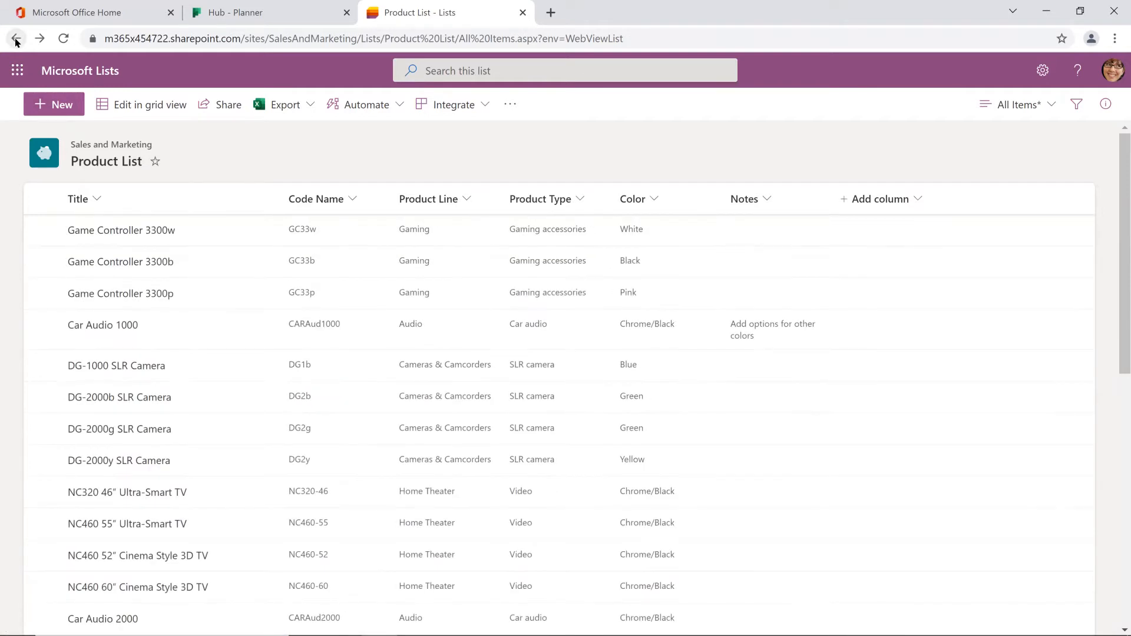
left_click(18, 40)
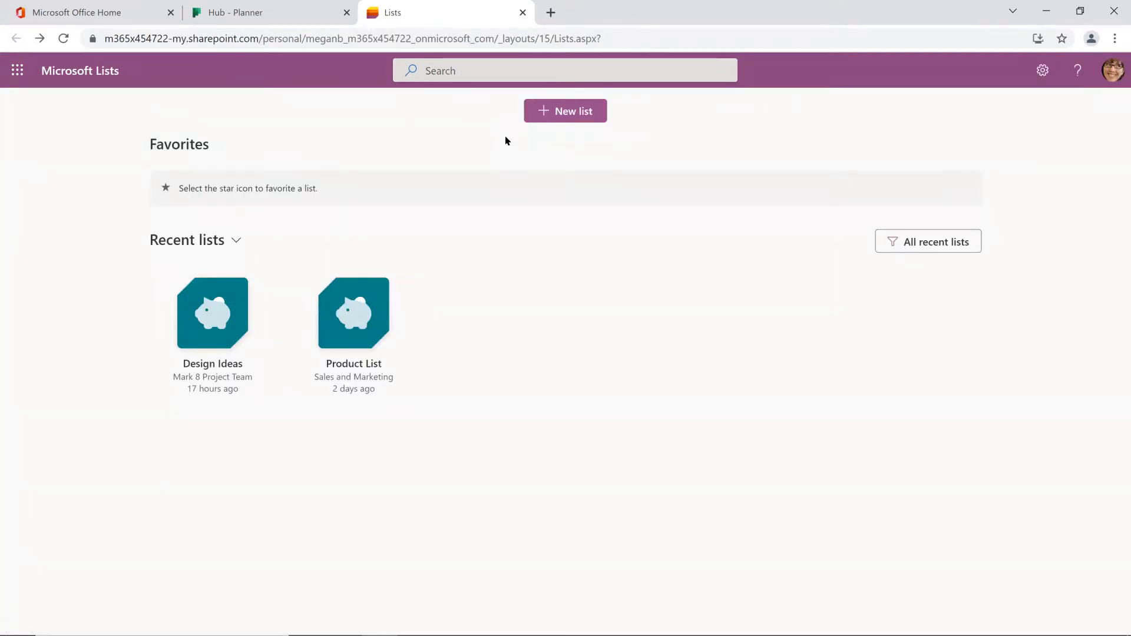
left_click(18, 70)
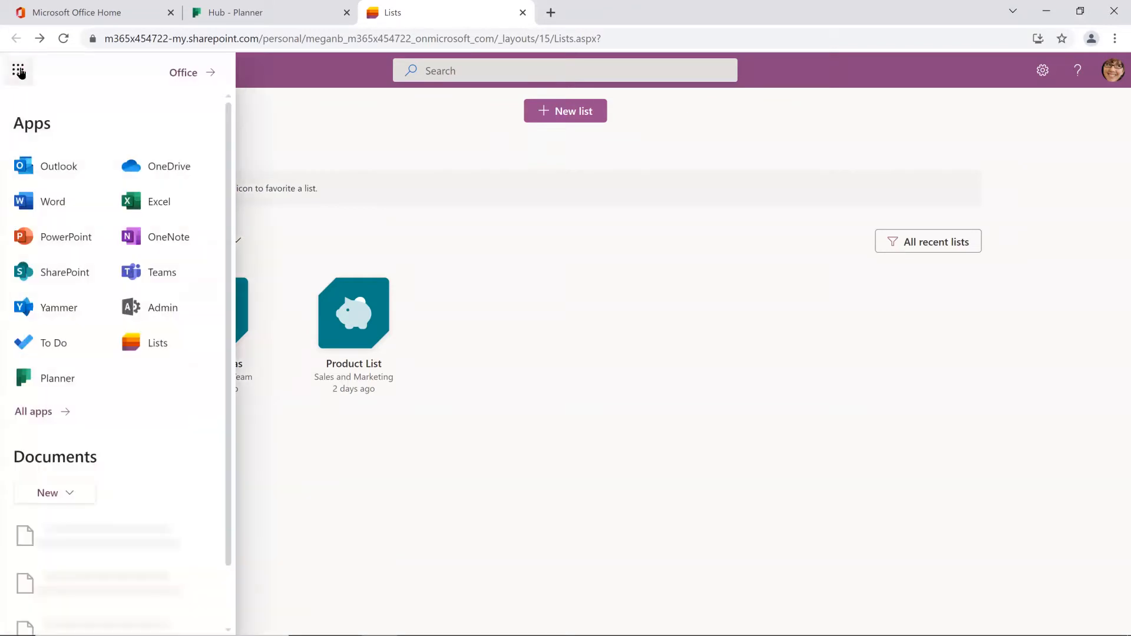
left_click(452, 128)
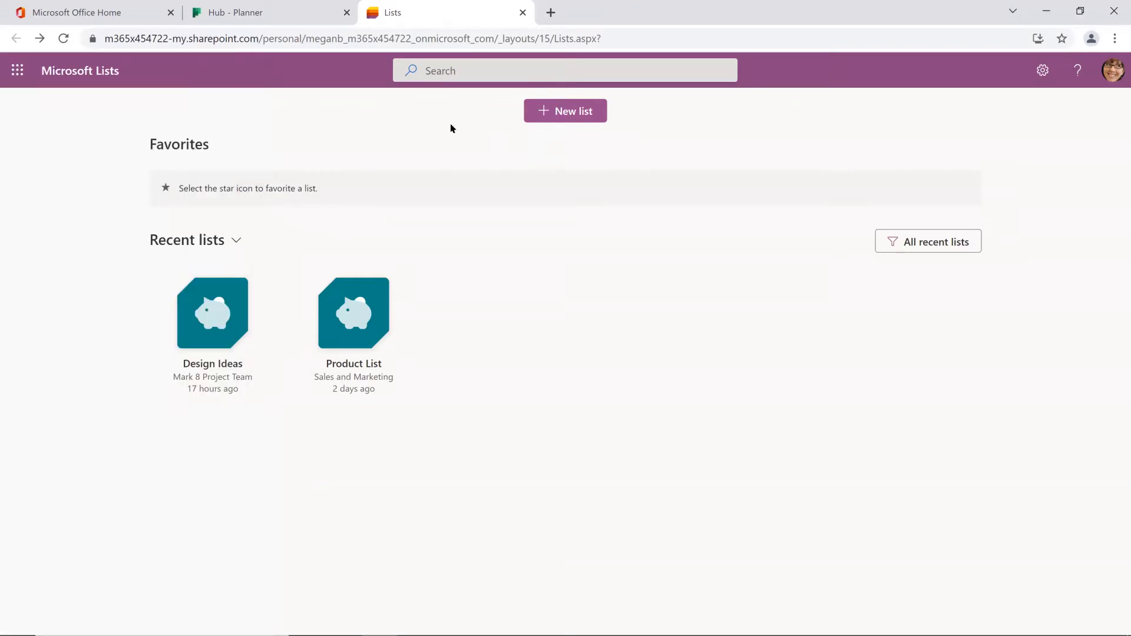
Step: Start a new list from the Event itinerary template, previewing its sample sessions before using it
left_click(568, 112)
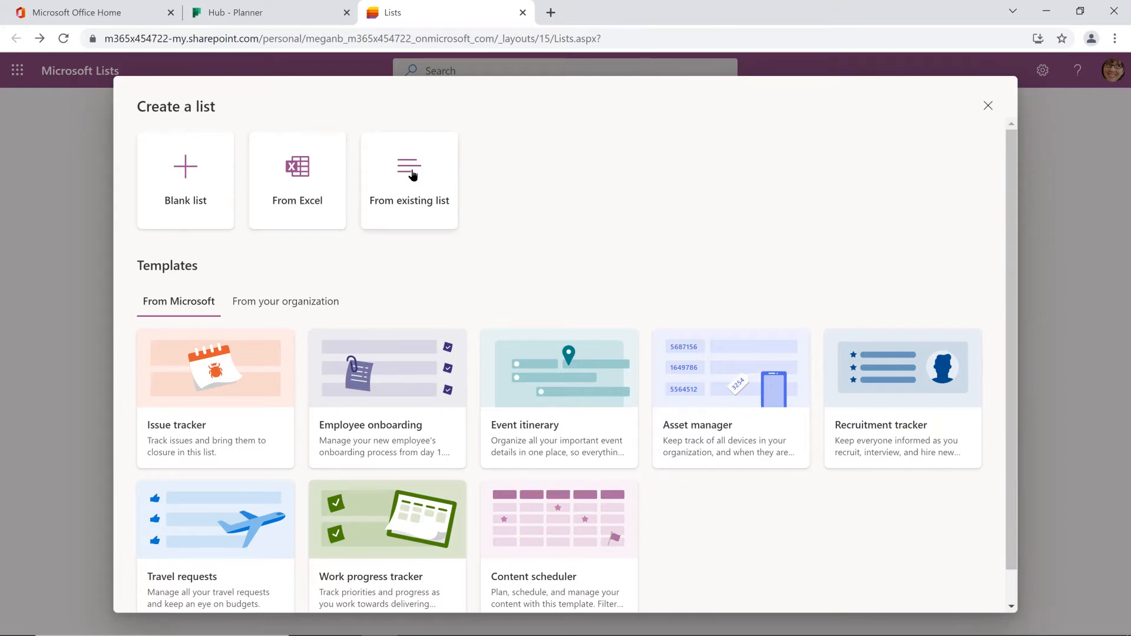
scroll(533, 197, "down", 1)
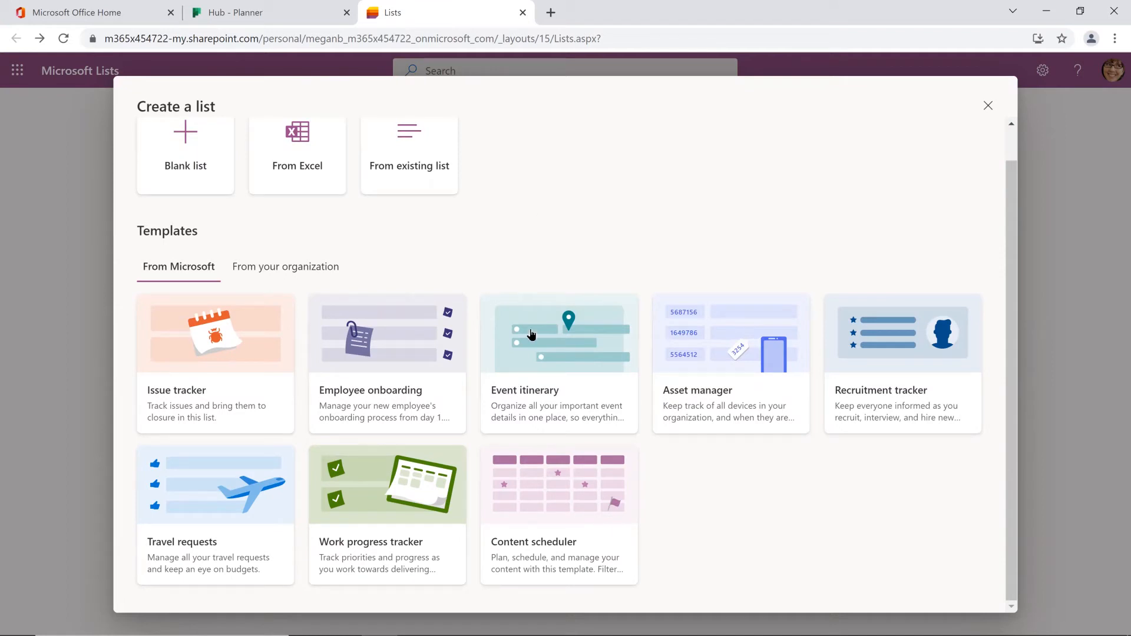
left_click(560, 374)
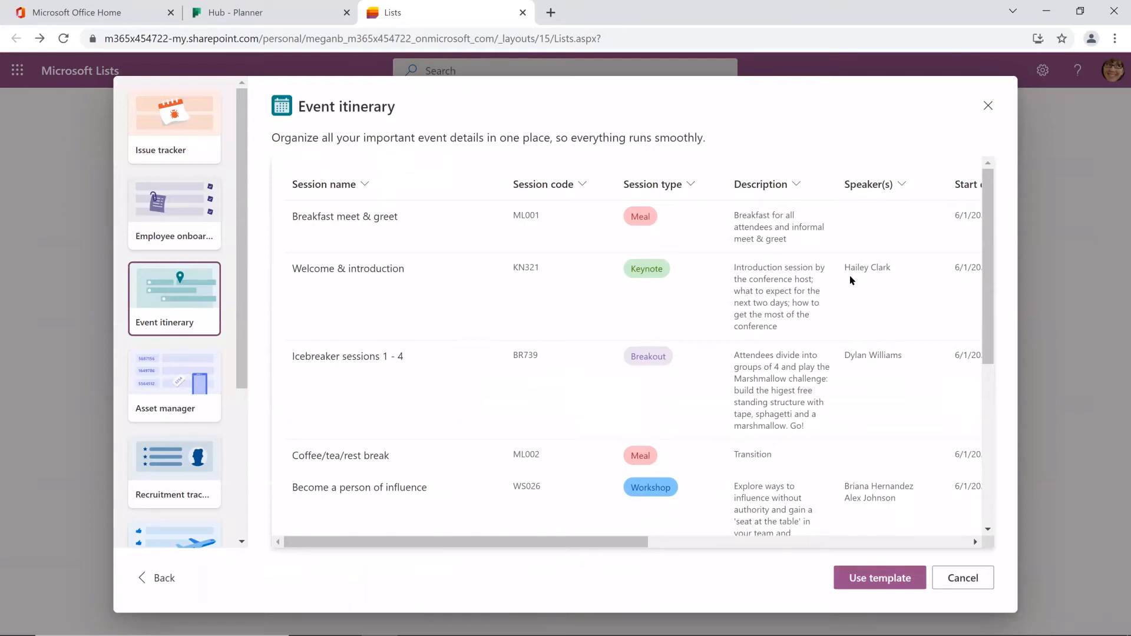
scroll(853, 278, "down", 3)
scroll(879, 284, "down", 3)
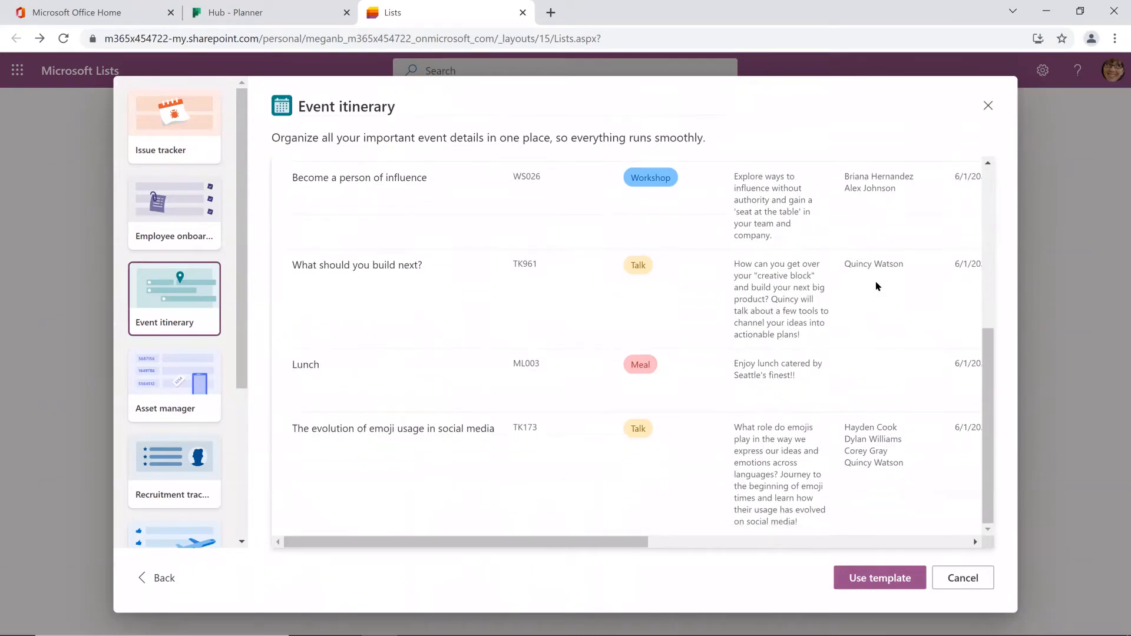
scroll(875, 284, "up", 5)
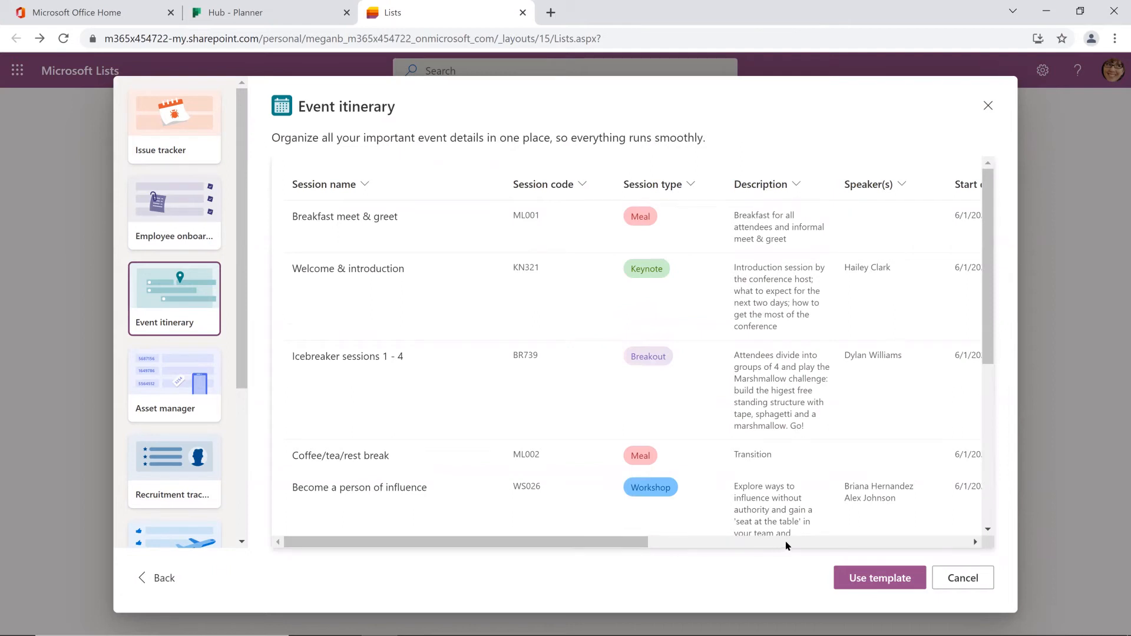
left_click(875, 579)
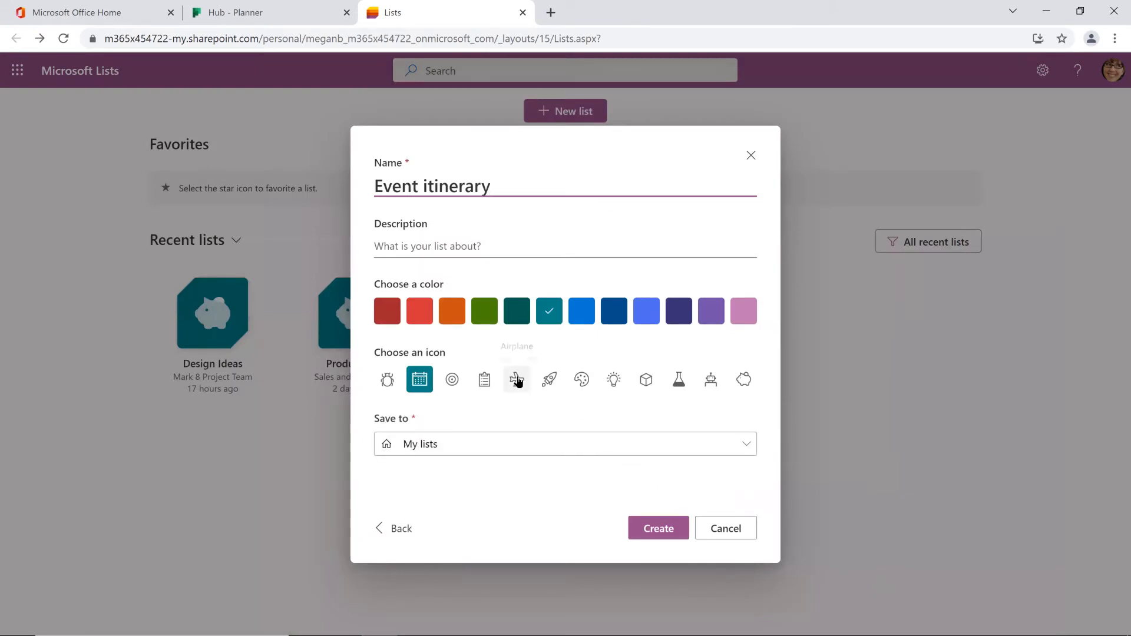
Step: Give the Event itinerary list a bright blue color and the clipboard icon, and set it to save to Sales and Marketing
left_click(582, 312)
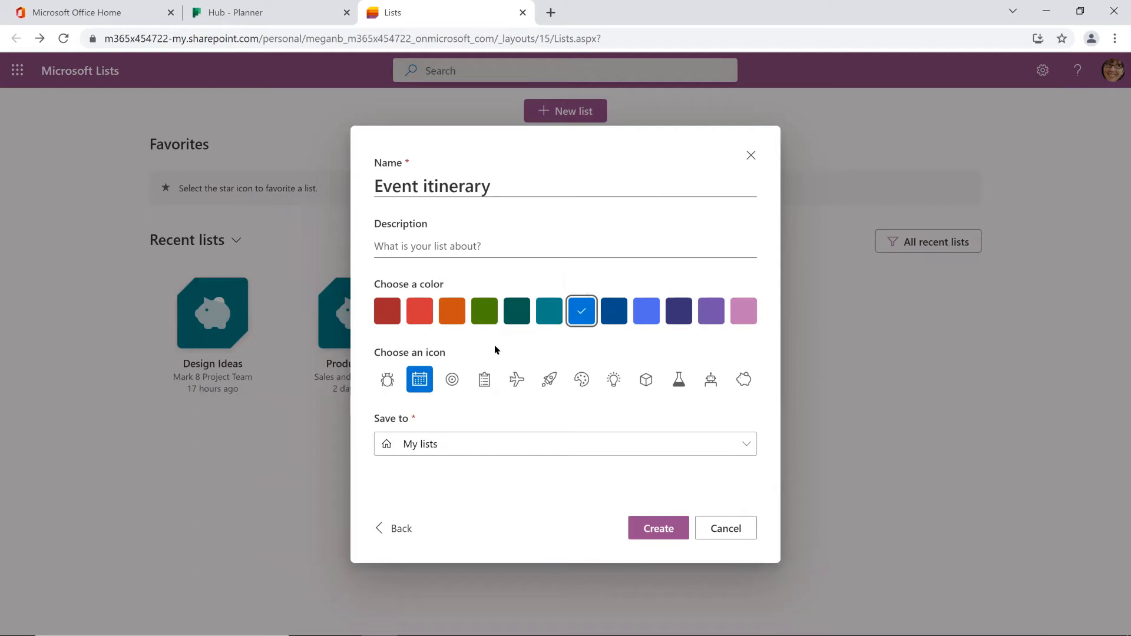
left_click(486, 384)
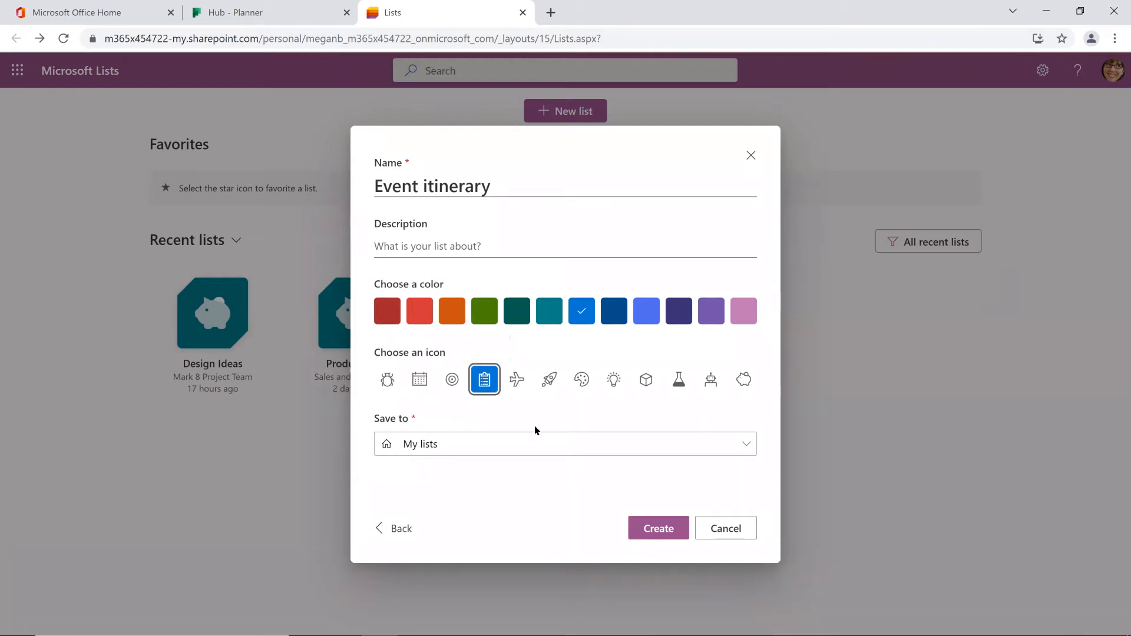
left_click(542, 446)
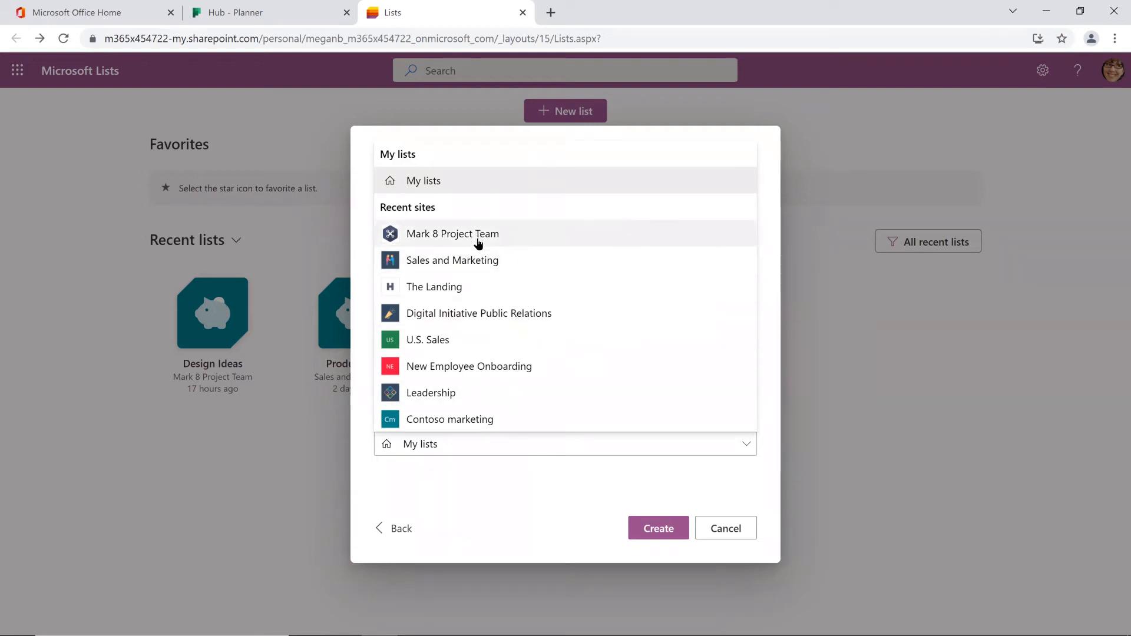
left_click(478, 261)
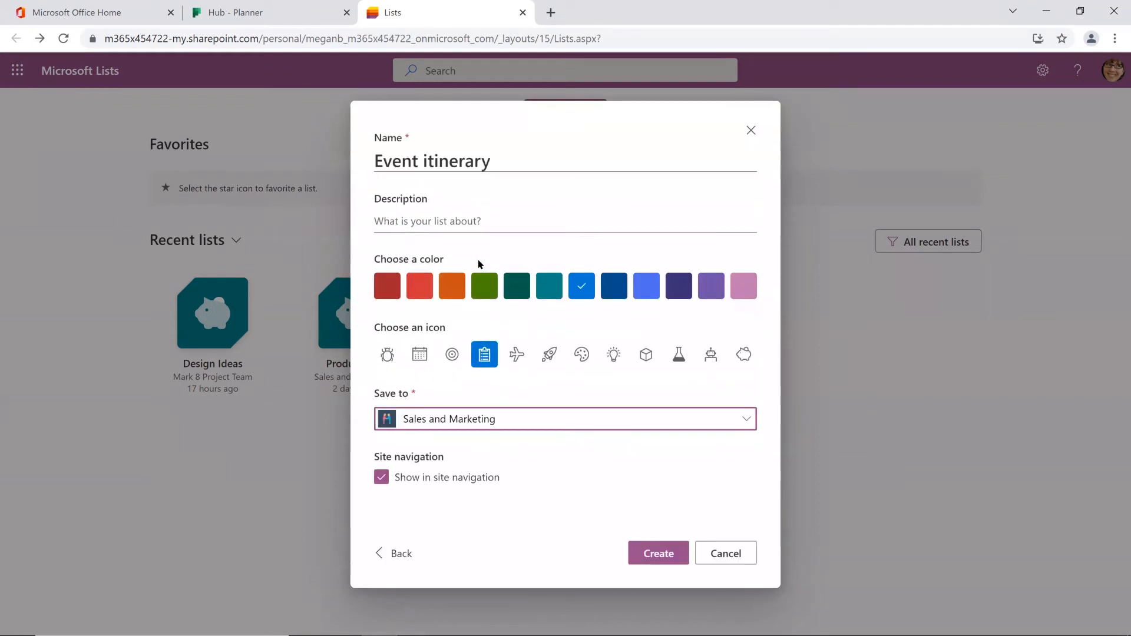
Step: Enter "2022 Conference" as the list description and create the list
left_click(435, 218)
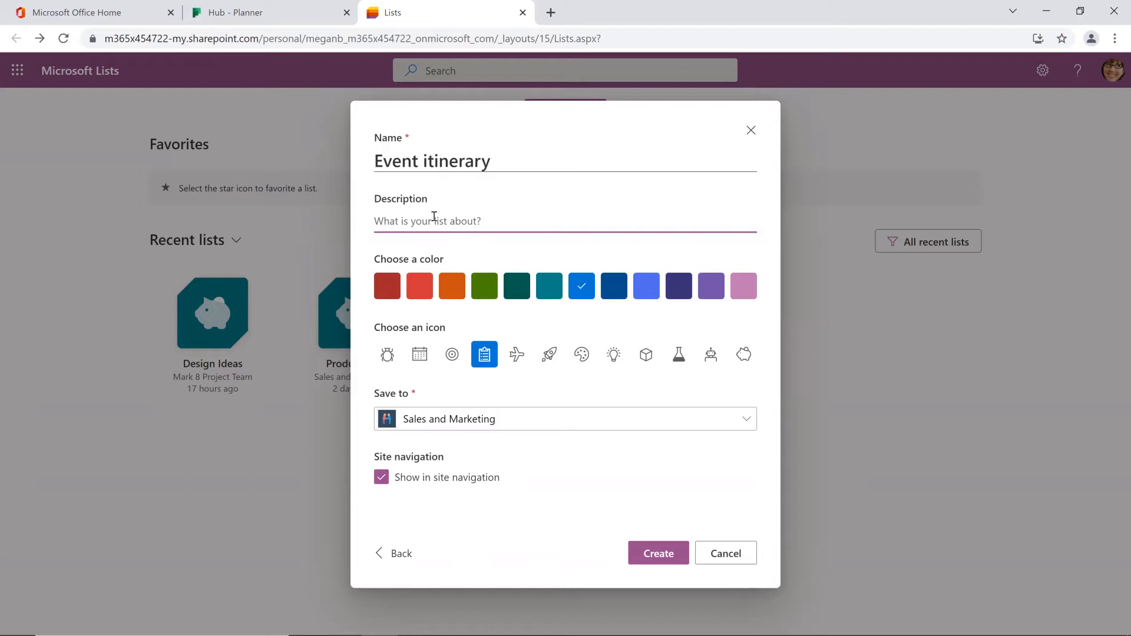
type("2022 Conference")
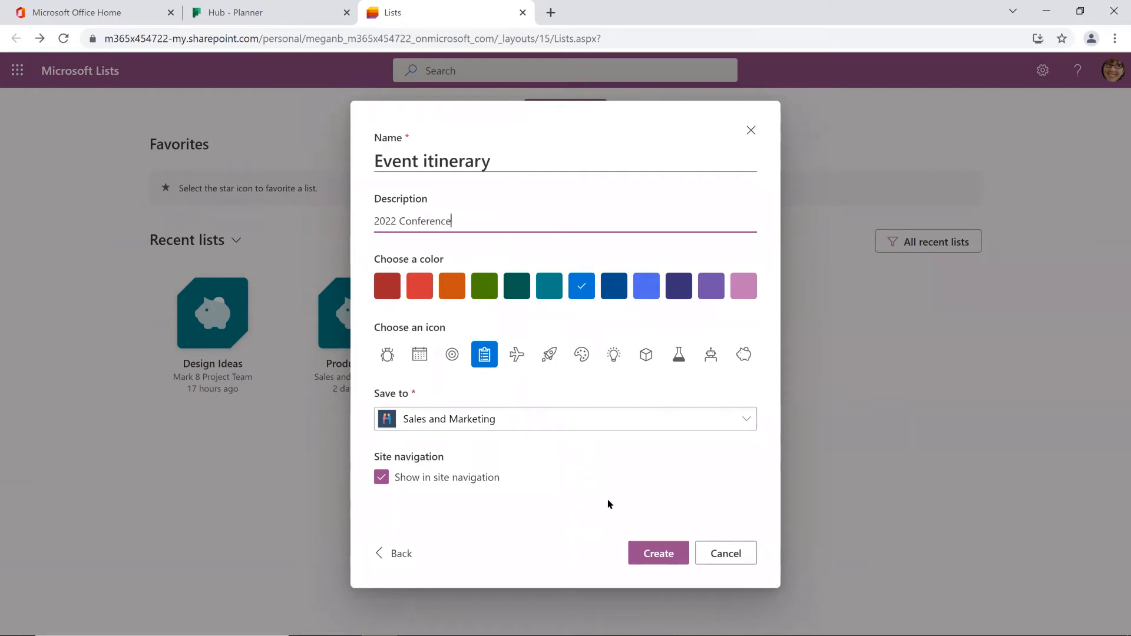
left_click(660, 560)
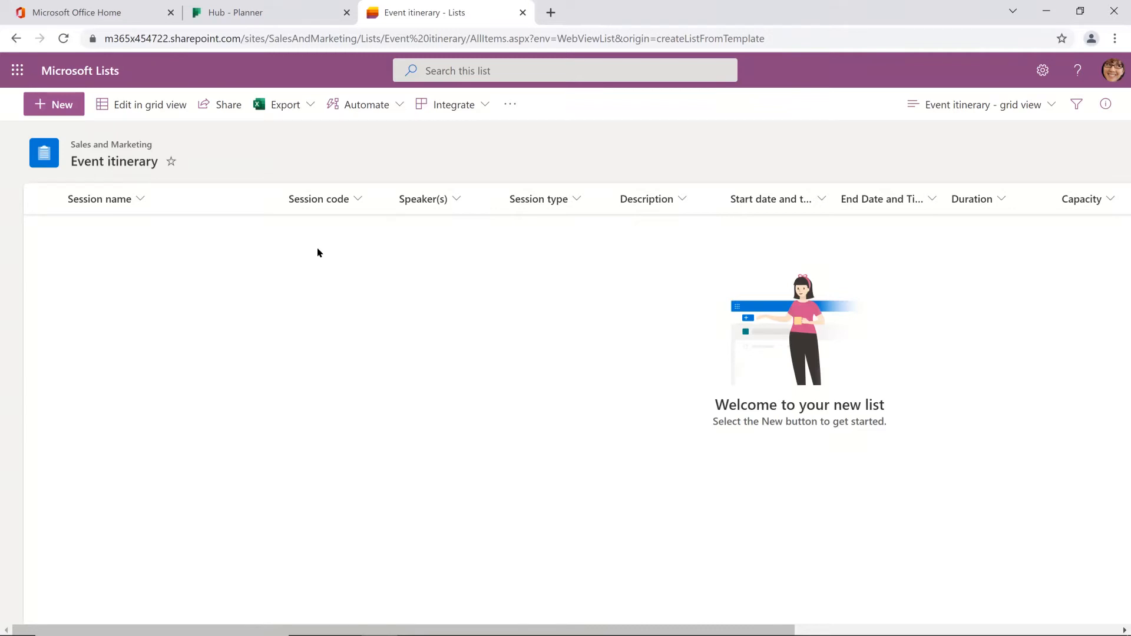
Step: Examine the Session name column options and the fields of the new item form, leaving the form without saving
left_click(140, 198)
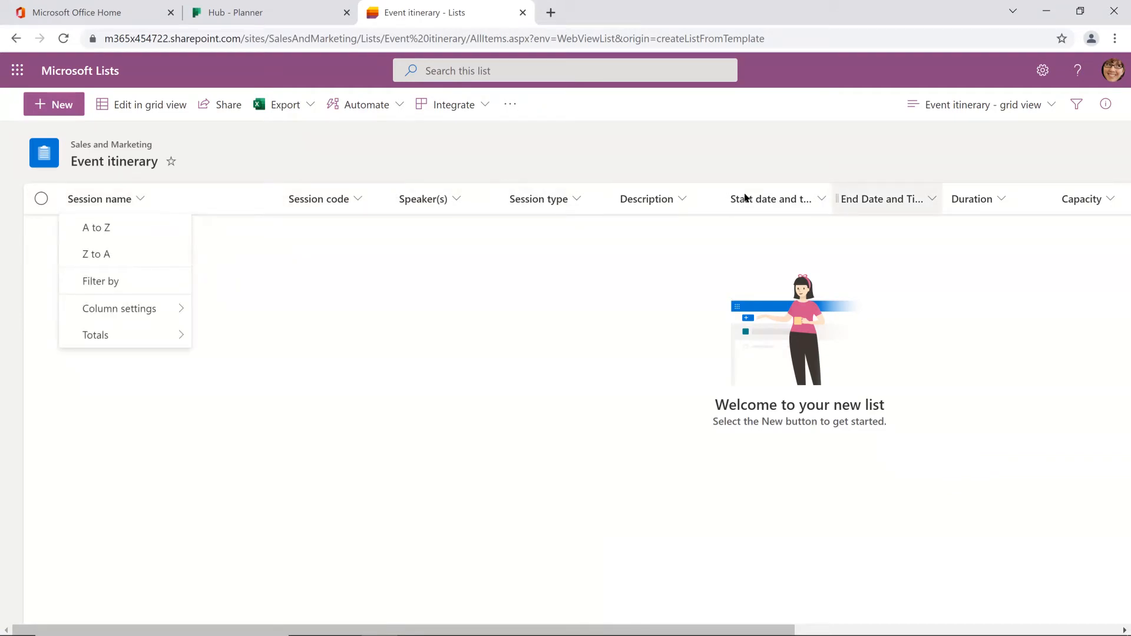
left_click(52, 105)
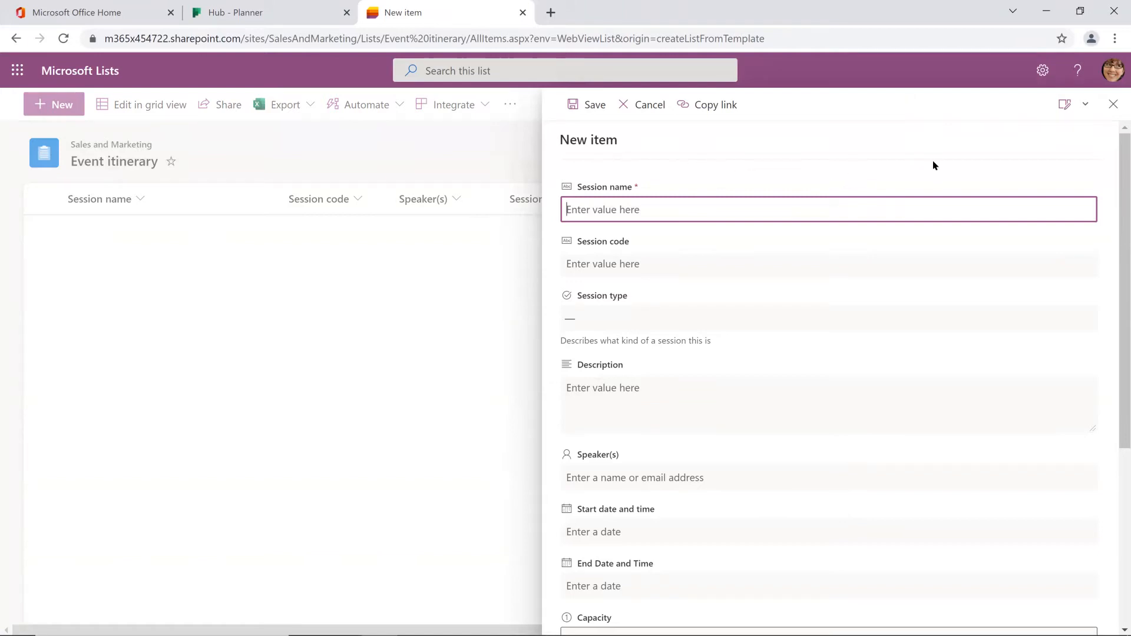
left_click(307, 149)
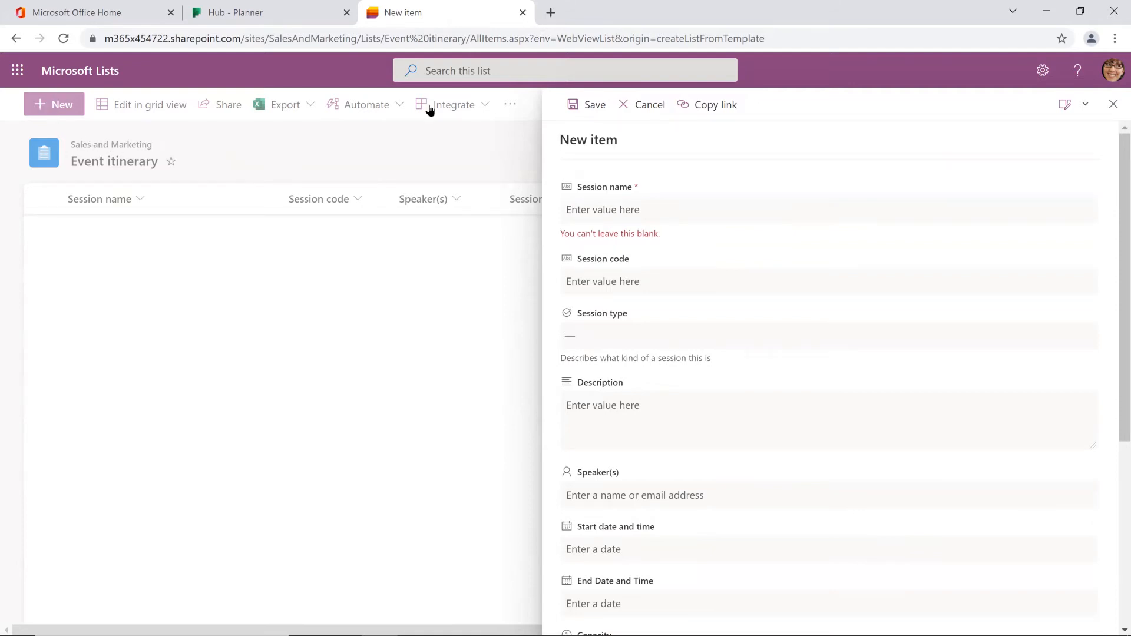
left_click(650, 104)
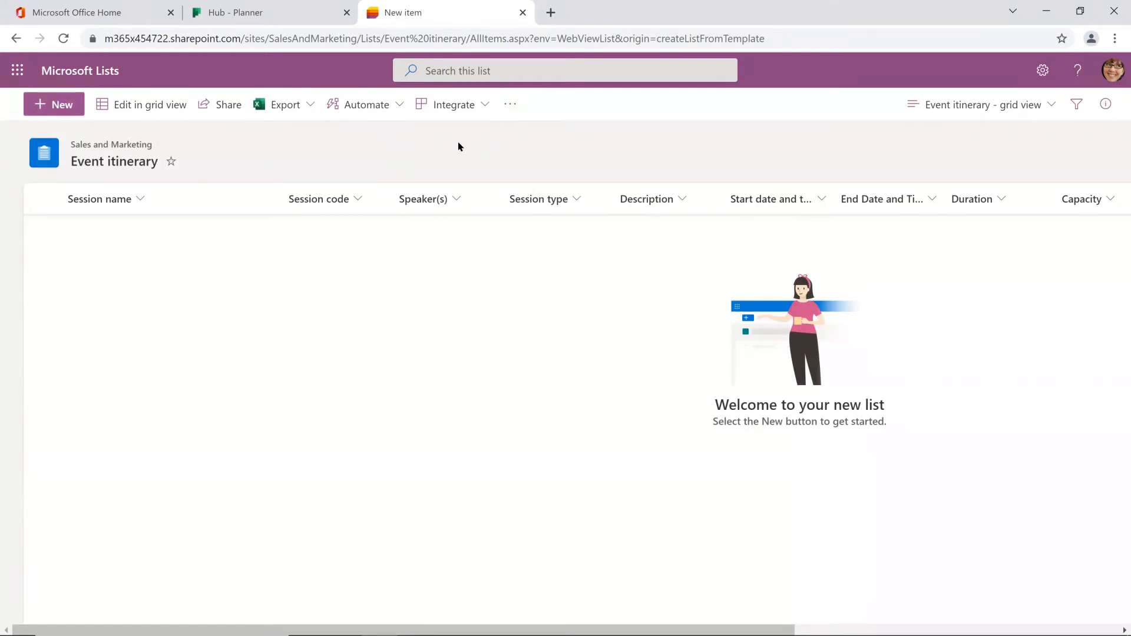
Step: In grid view, move the Session type column so that it follows Description
left_click(143, 109)
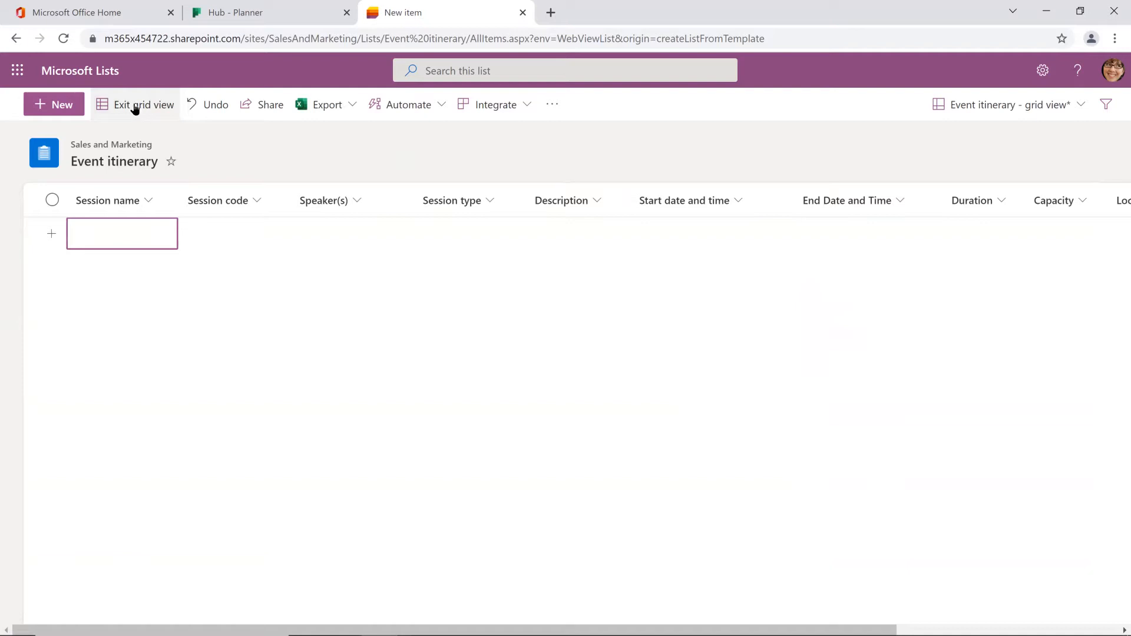
mouse_move(454, 204)
left_mouse_down()
mouse_move(550, 222)
mouse_move(631, 205)
left_mouse_up()
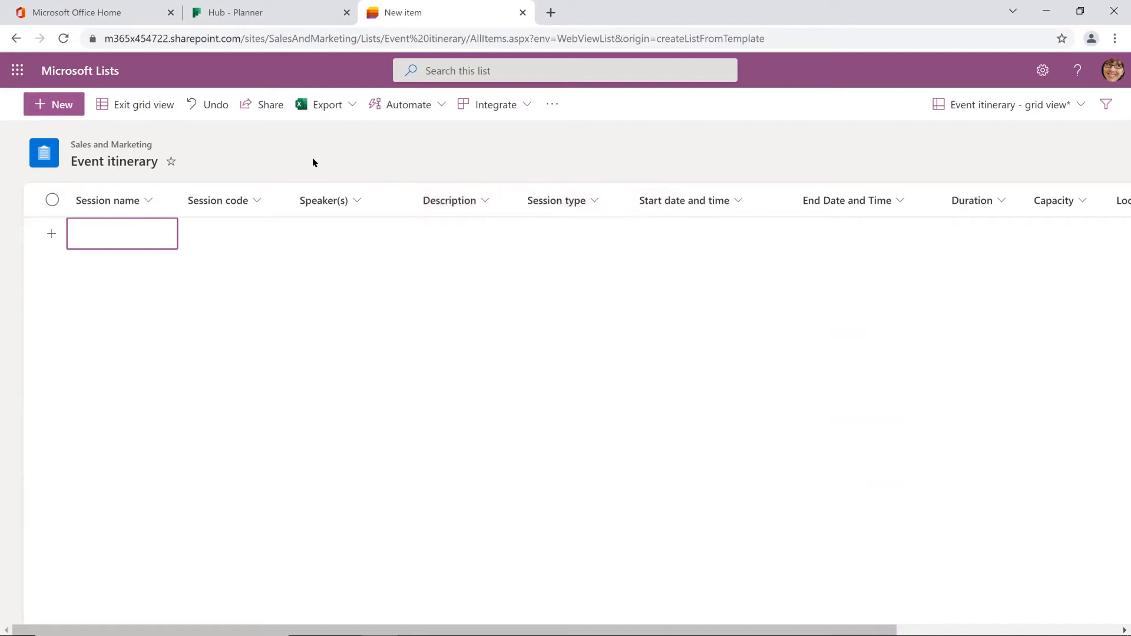
Step: Switch to Microsoft To Do and review the My Day, Planned, Assigned to me and Flagged email lists
left_click(18, 71)
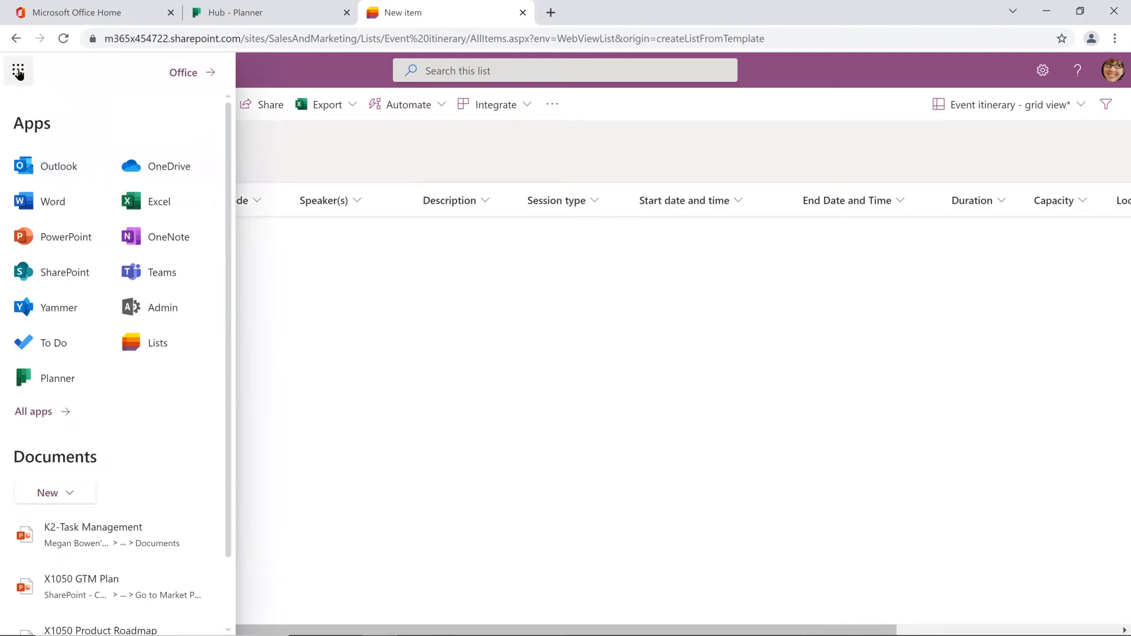
left_click(51, 347)
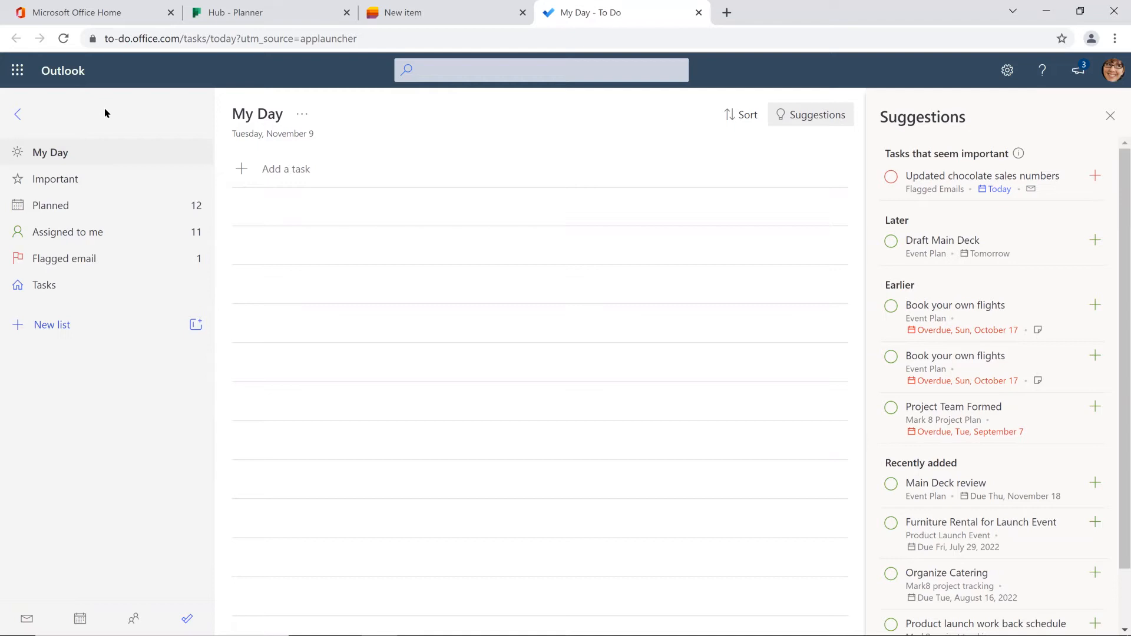
left_click(75, 154)
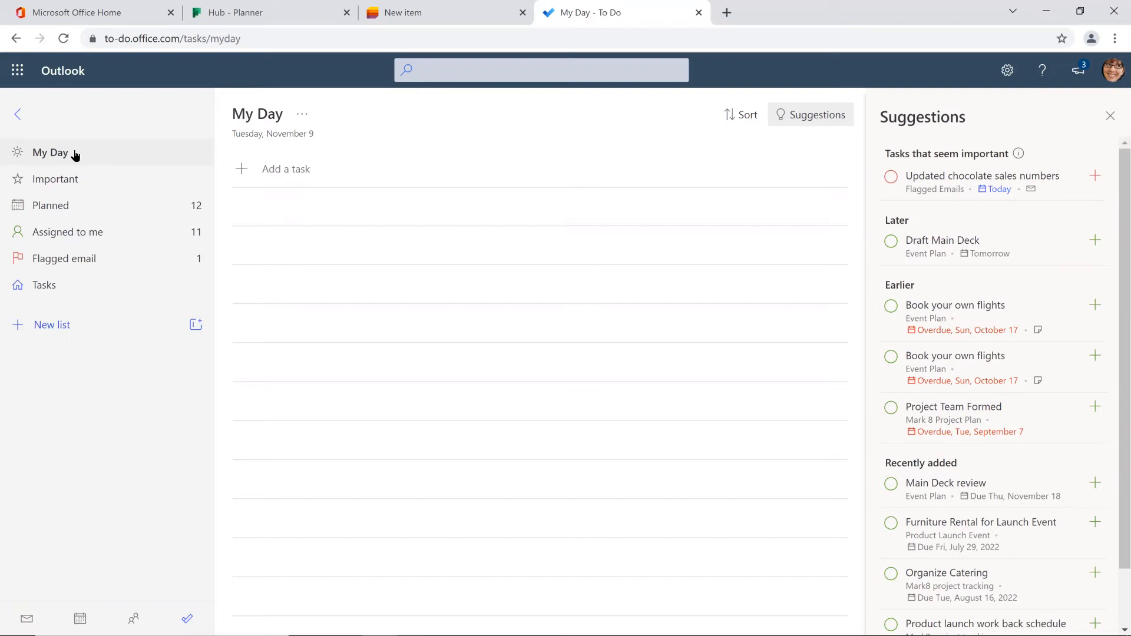
left_click(95, 205)
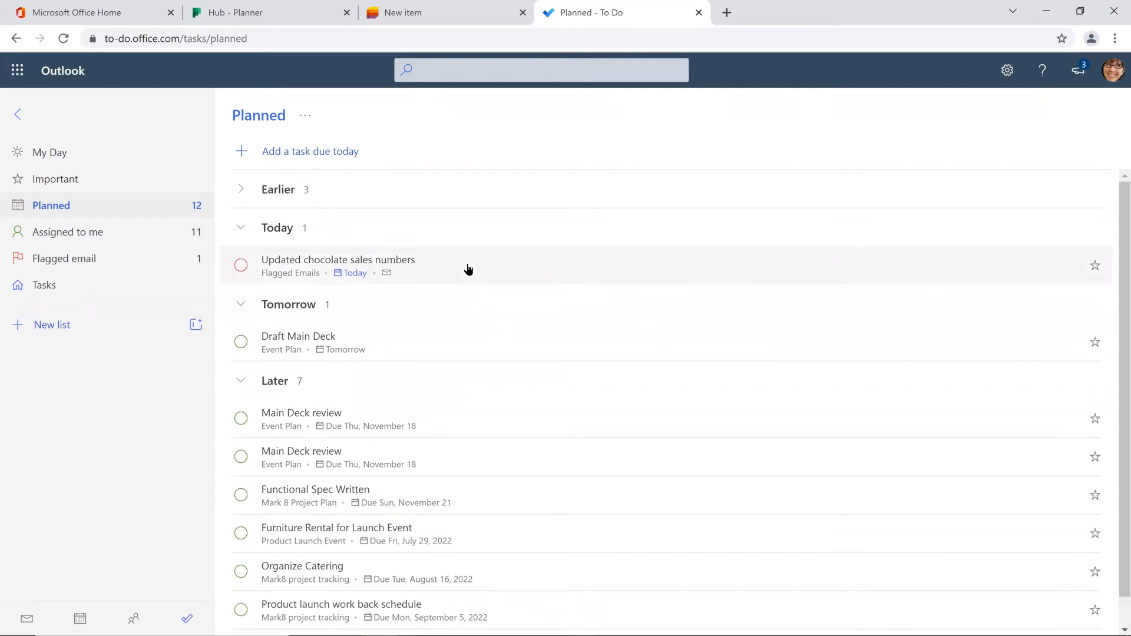
left_click(97, 234)
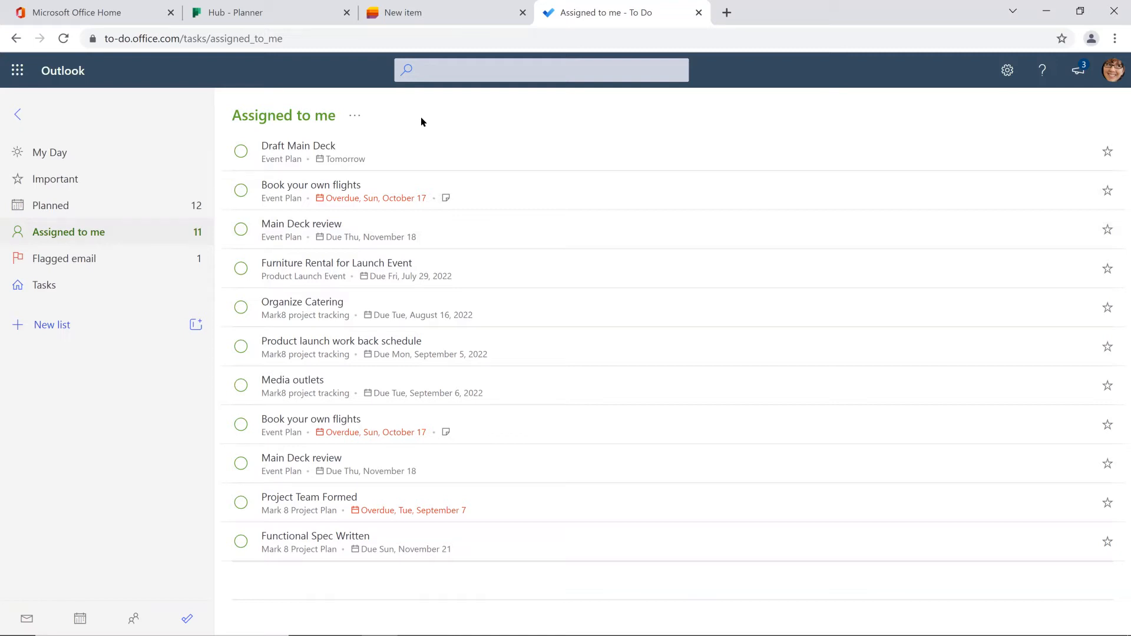
left_click(116, 258)
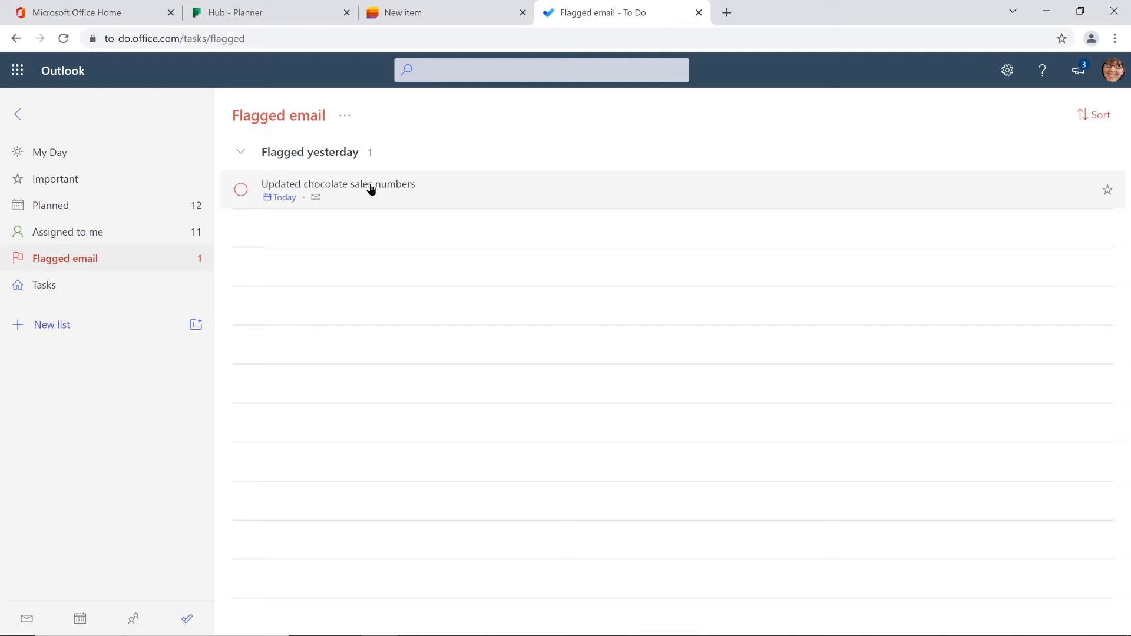
Step: Switch to the Outlook inbox and view the follow-up flag options of the "Updated chocolate sales numbers" email
mouse_move(421, 623)
left_click(499, 622)
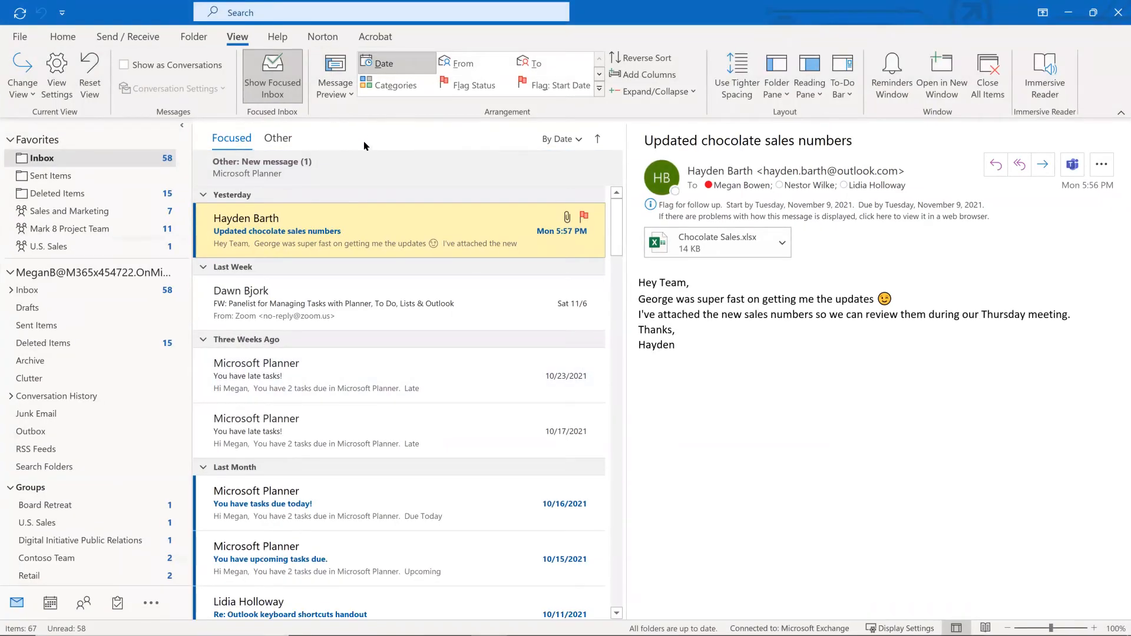
left_click(67, 37)
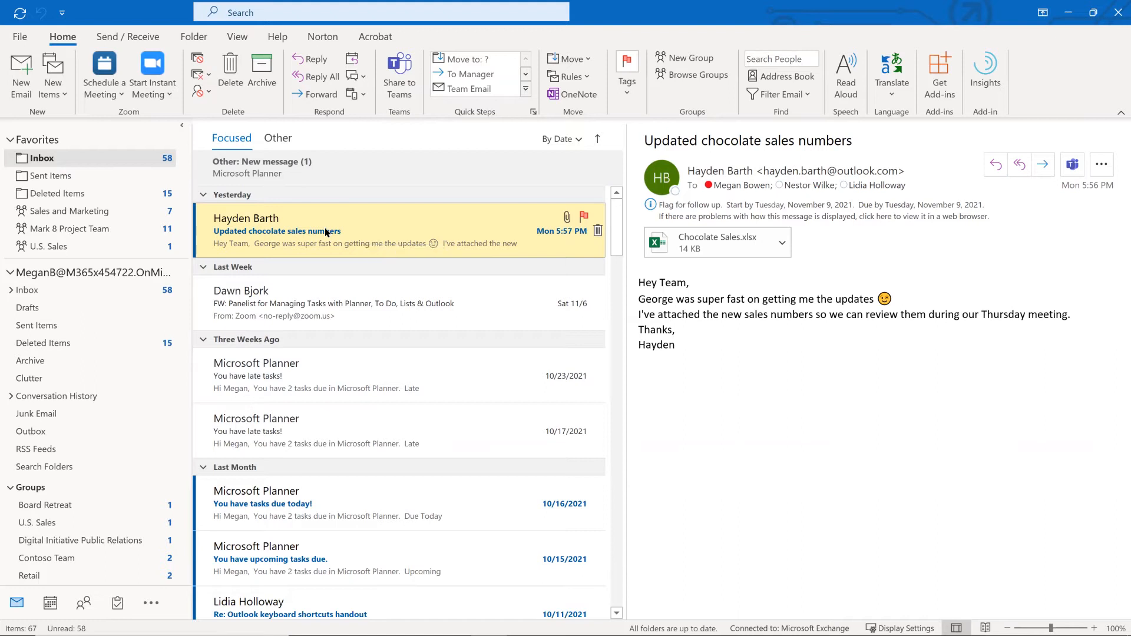
right_click(583, 218)
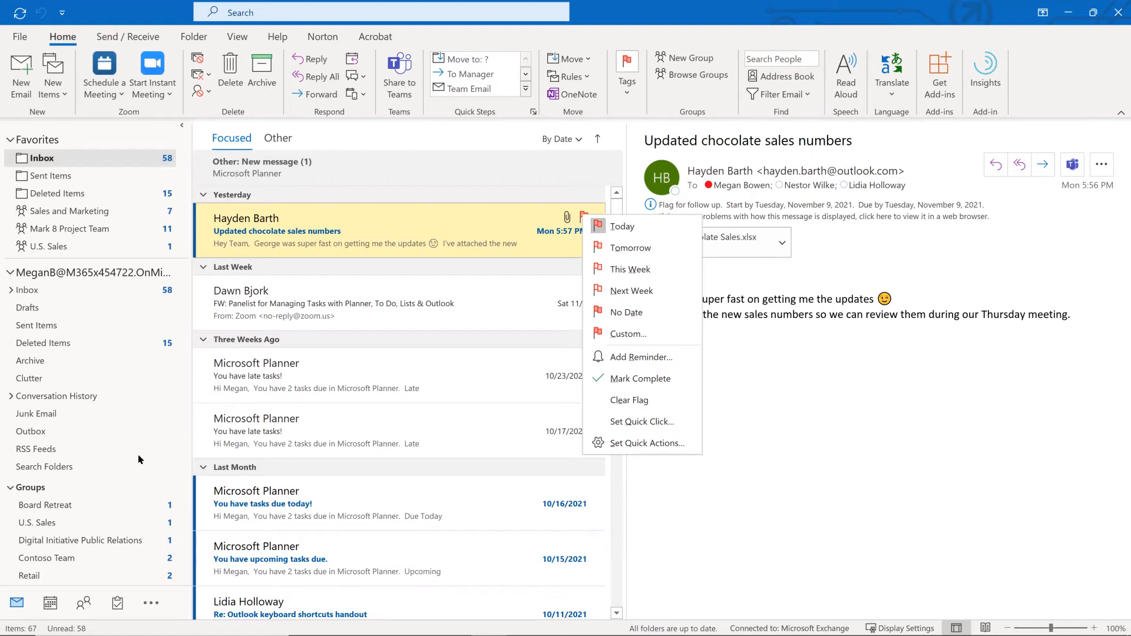
Step: Preview the tasks from the inbox and open the full To-Do List to view the flagged email
left_click(117, 603)
mouse_move(117, 604)
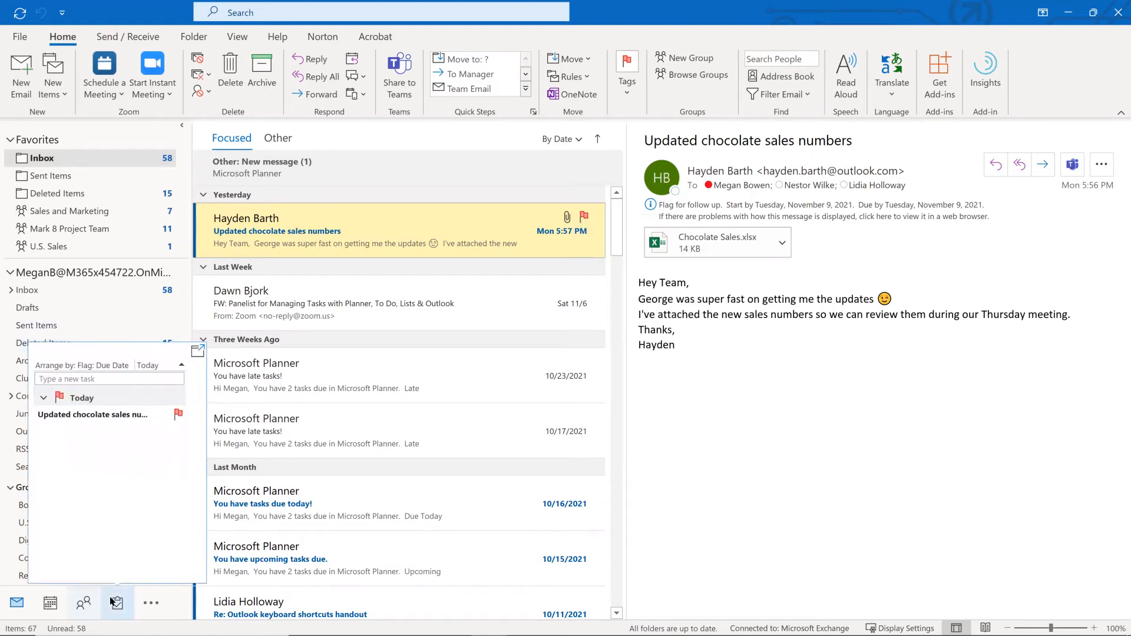
left_click(114, 601)
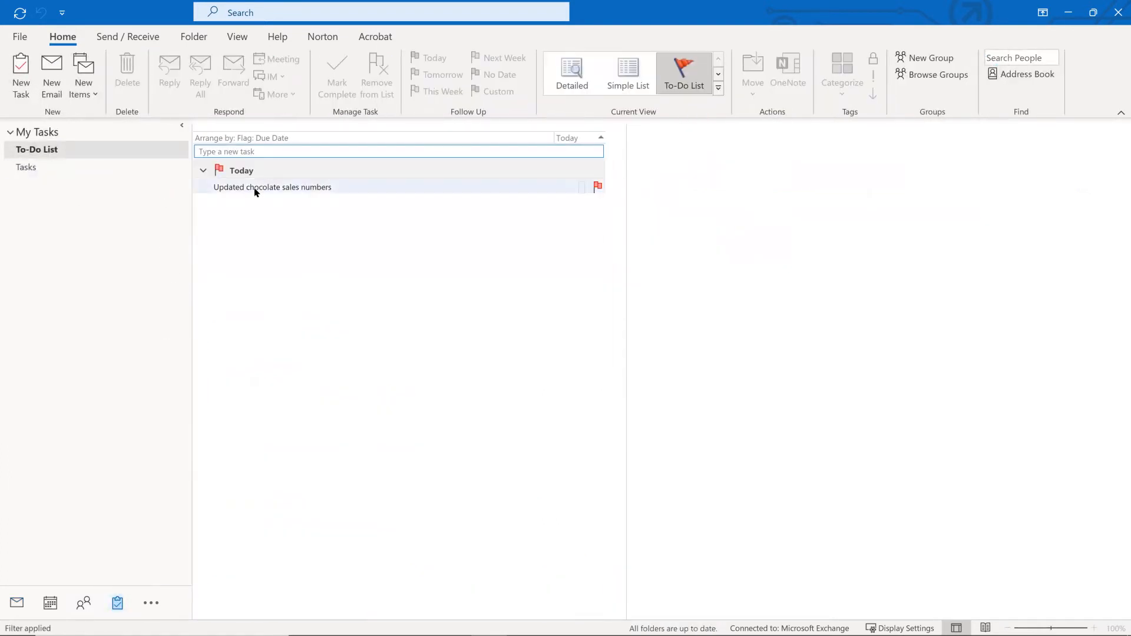
mouse_move(256, 192)
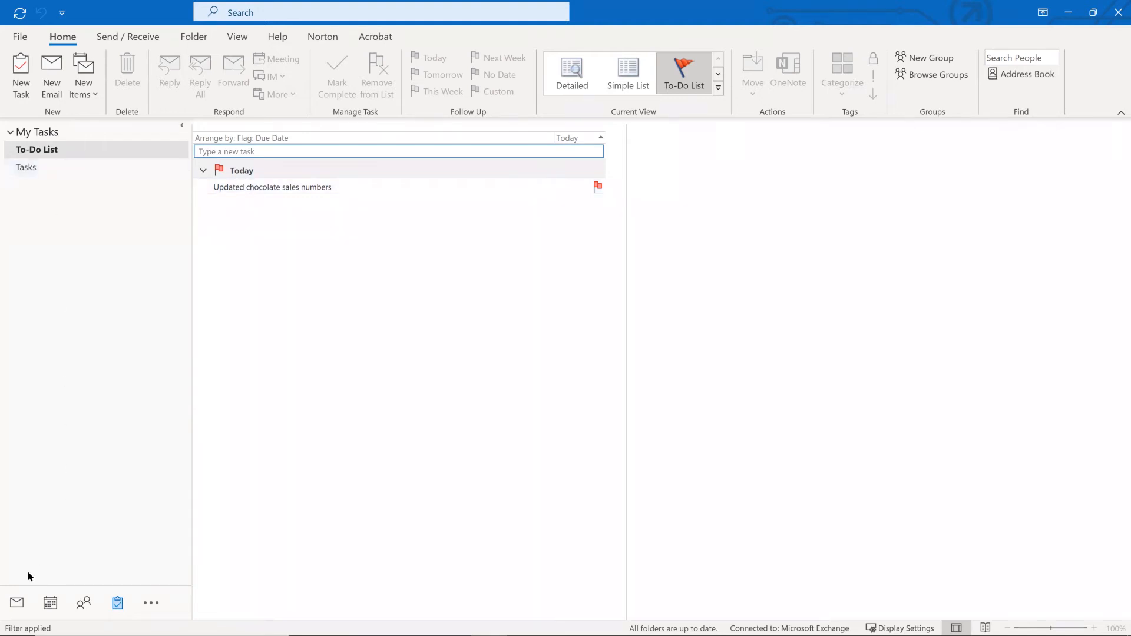
Step: Return to the Outlook inbox, switch back to Microsoft To Do in the browser and open the Tasks list
left_click(17, 602)
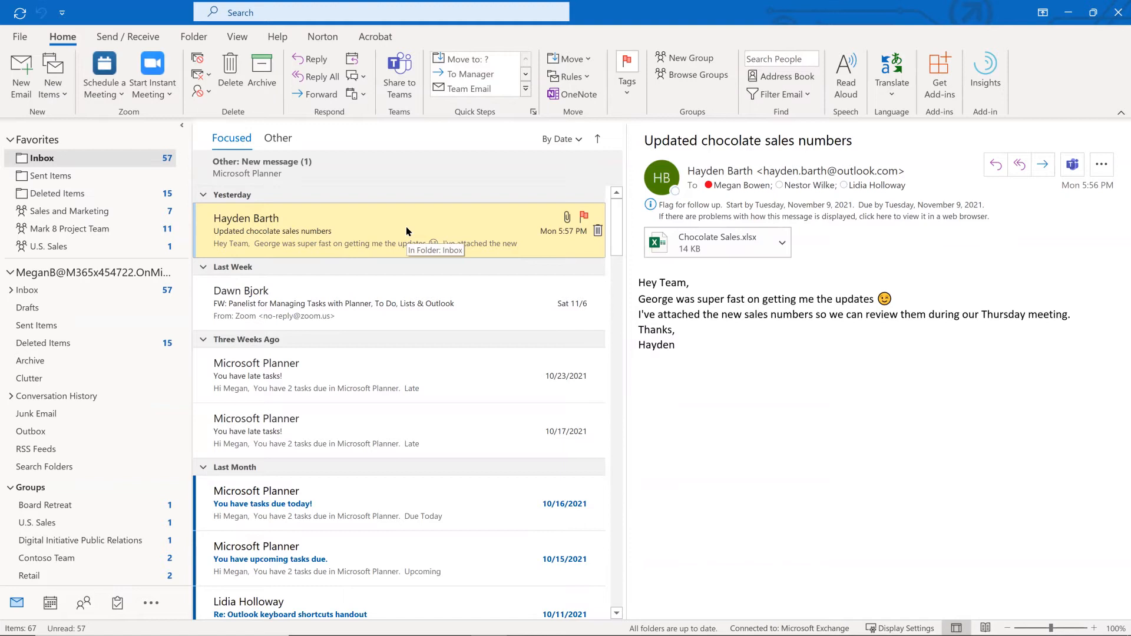
key("alt+Tab")
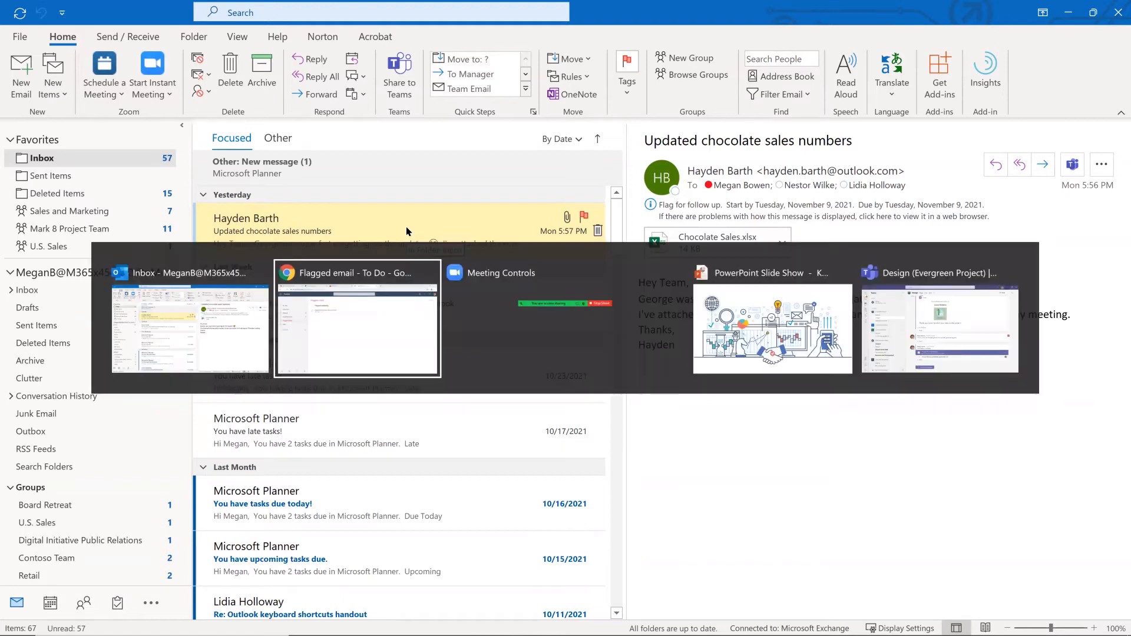
left_click(339, 330)
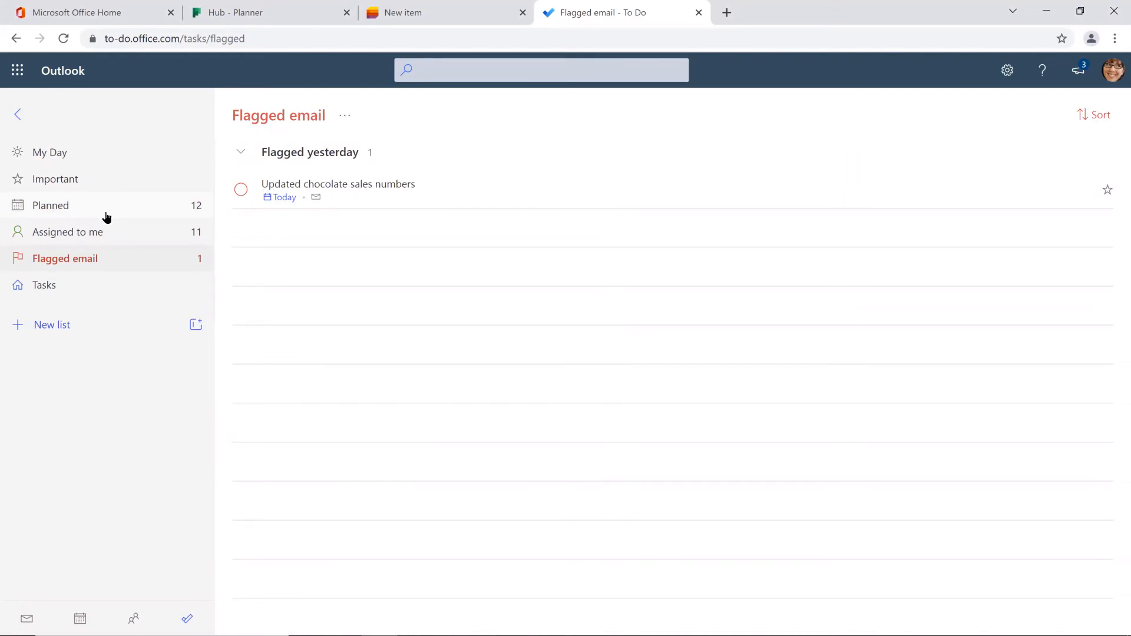
left_click(61, 288)
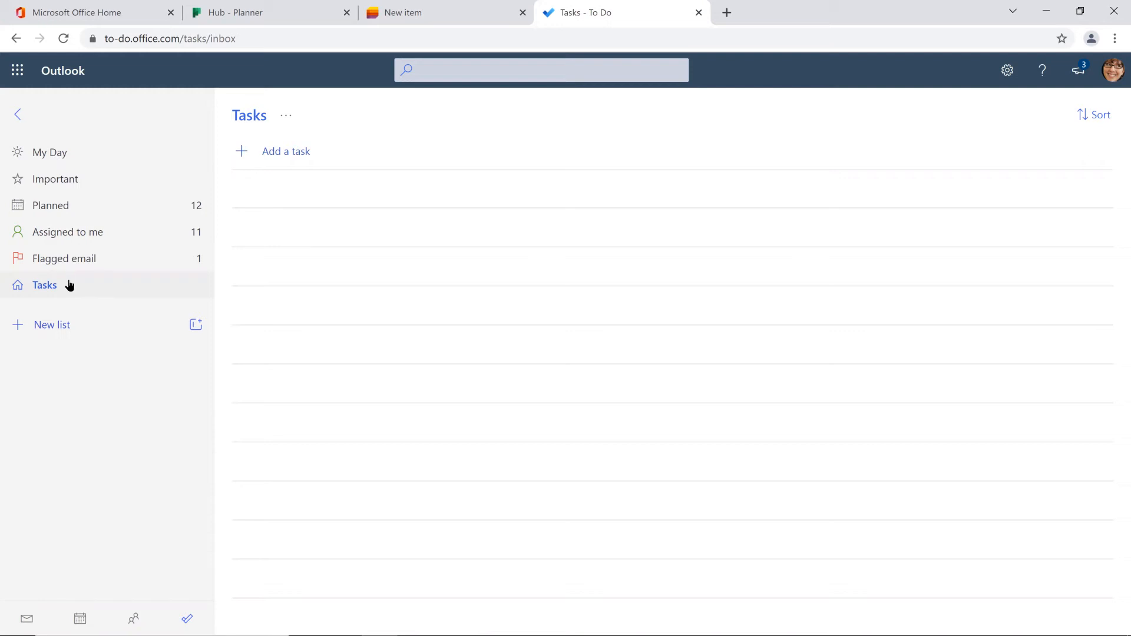
Step: Create a new list group named Management in To Do
left_click(196, 327)
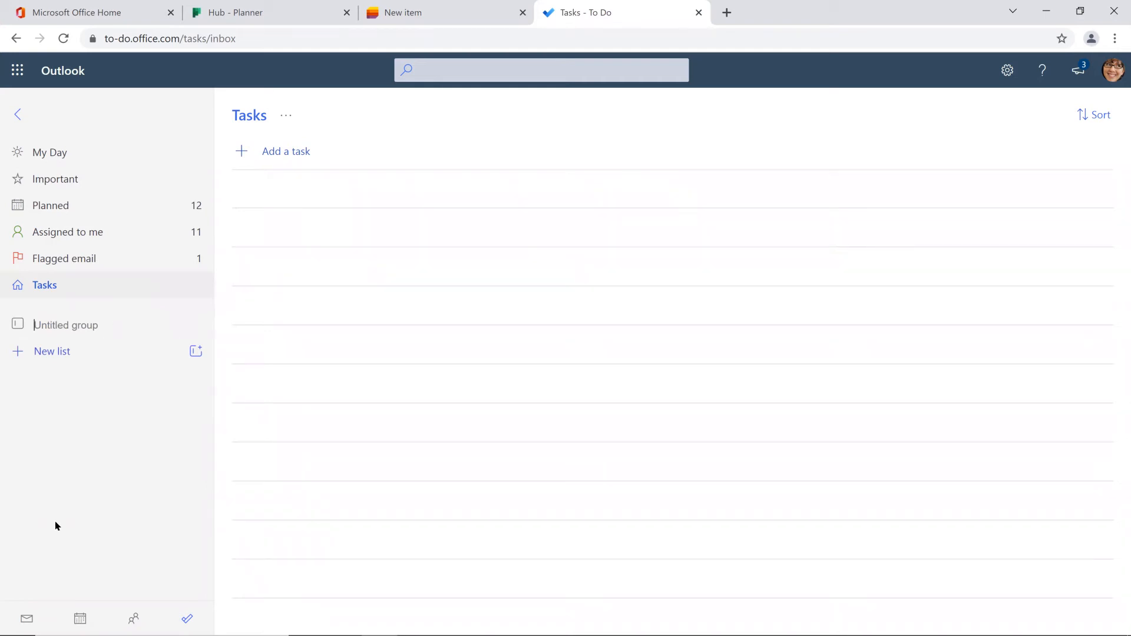
type("Management")
key("Return")
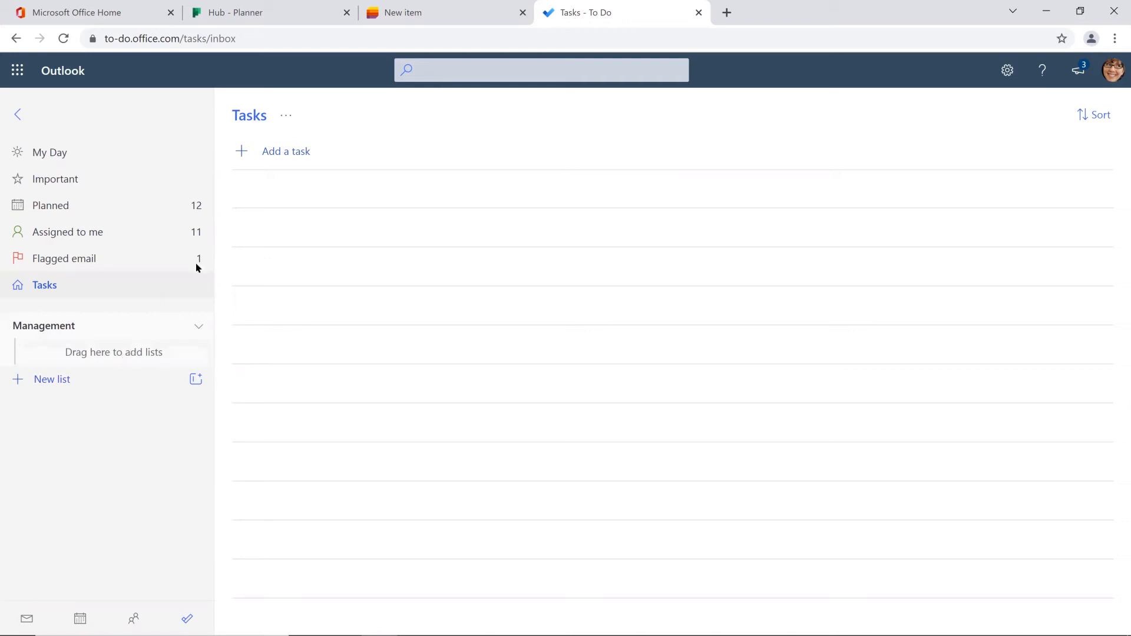
Step: Add a task to the Tasks list for meeting with a colleague on the 2022 IT budget
left_click(238, 154)
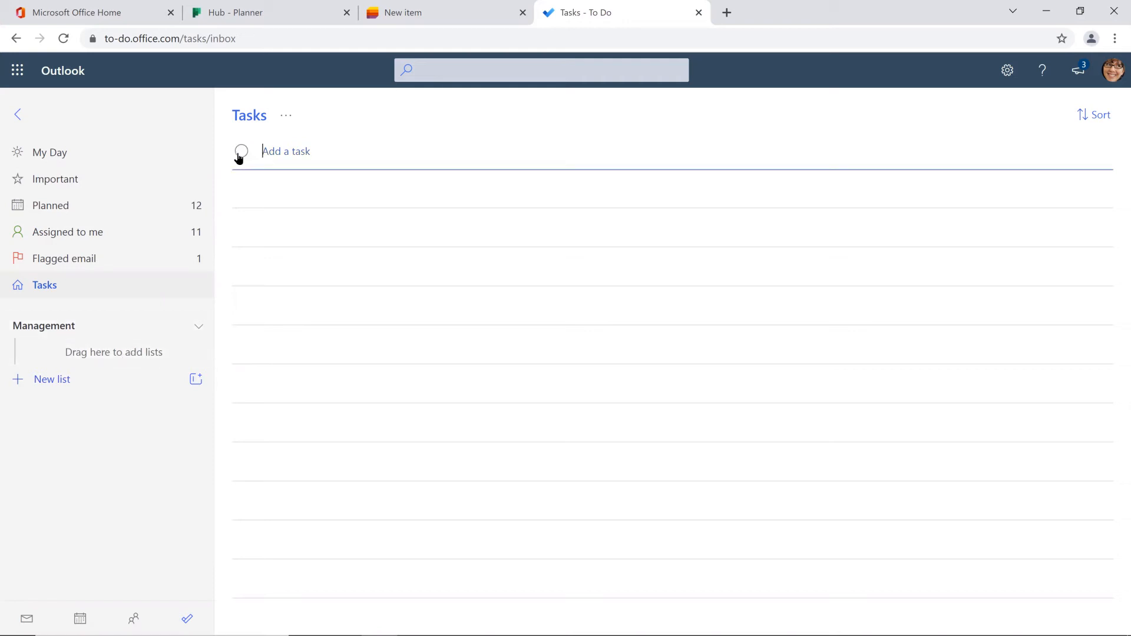
type("Meet with Allan on 2022")
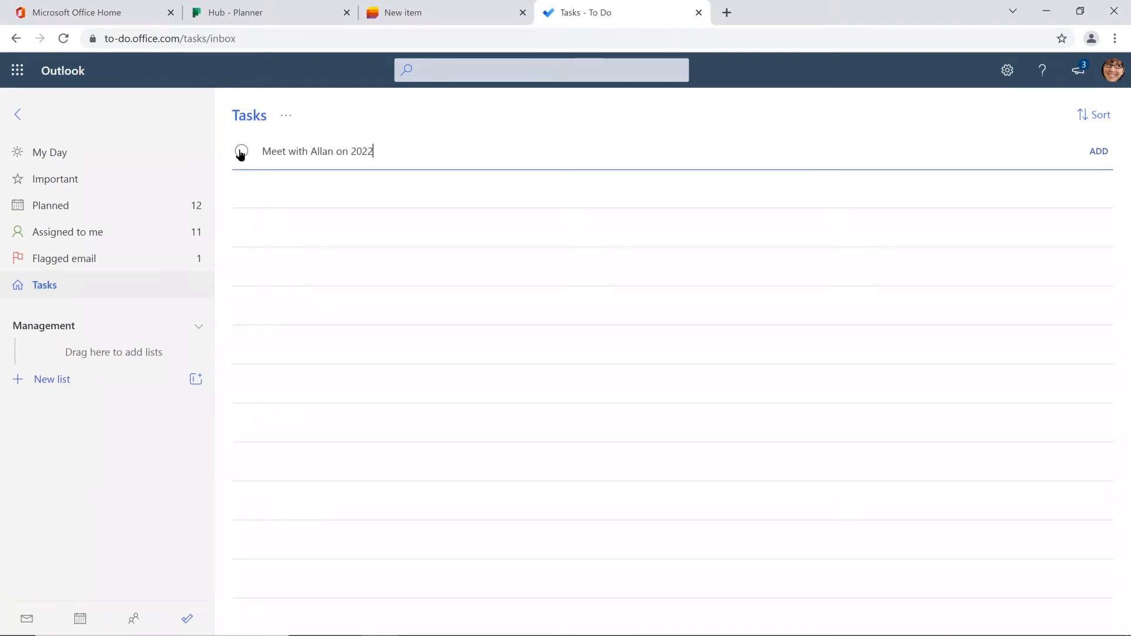
type(" IT budget")
key("Return")
Step: Set the due date of the 2022 IT budget meeting task to Monday, November 15, 2021
left_click(319, 187)
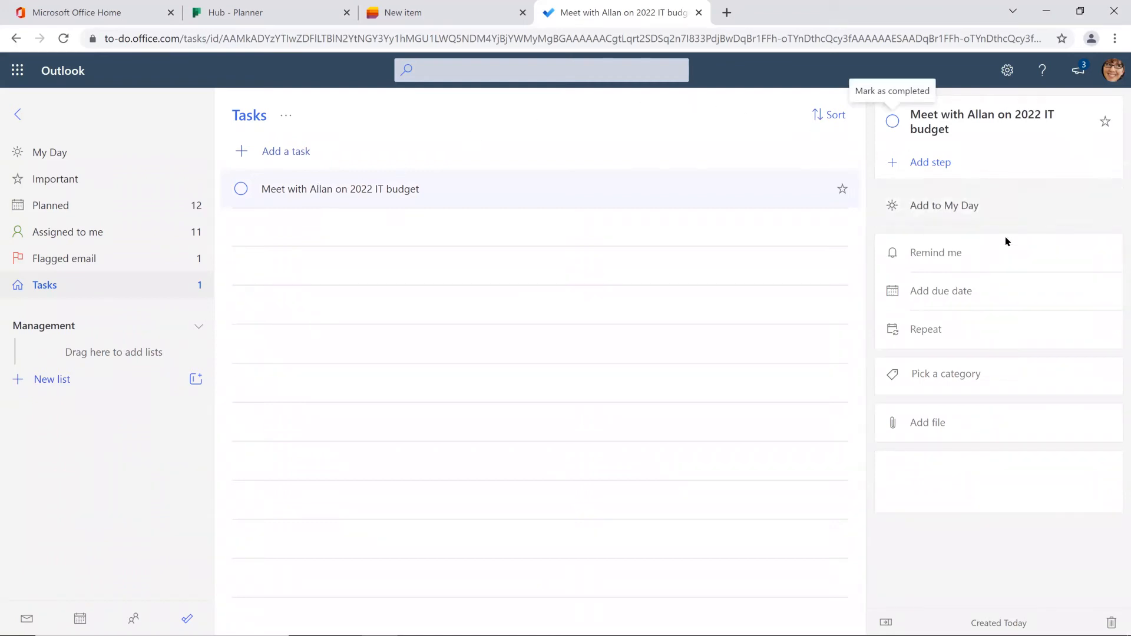
left_click(948, 290)
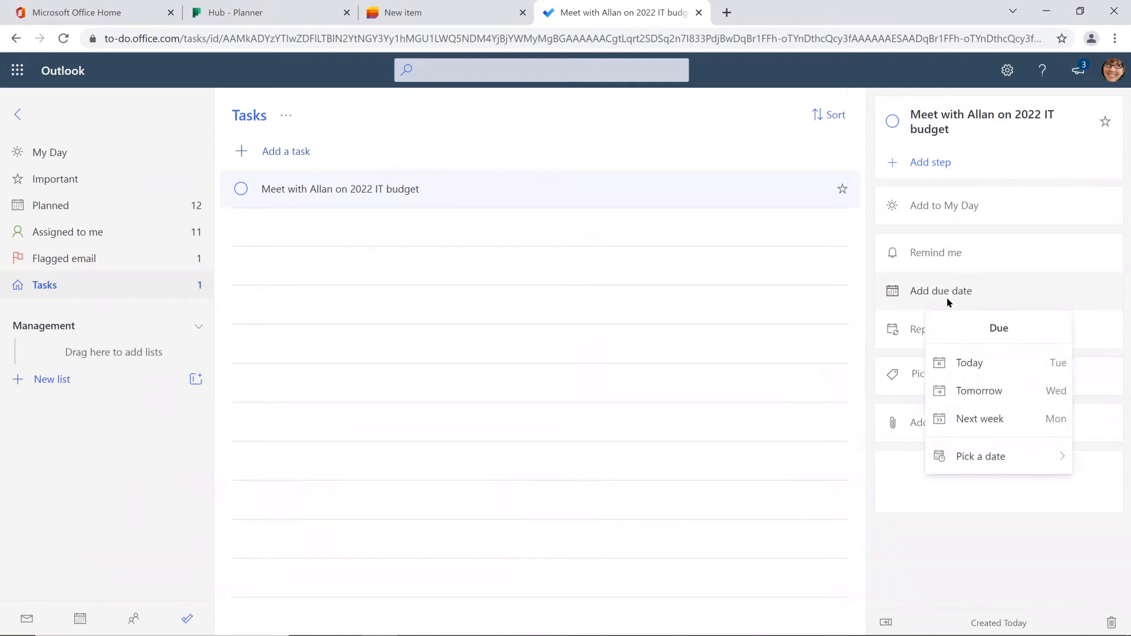
left_click(988, 459)
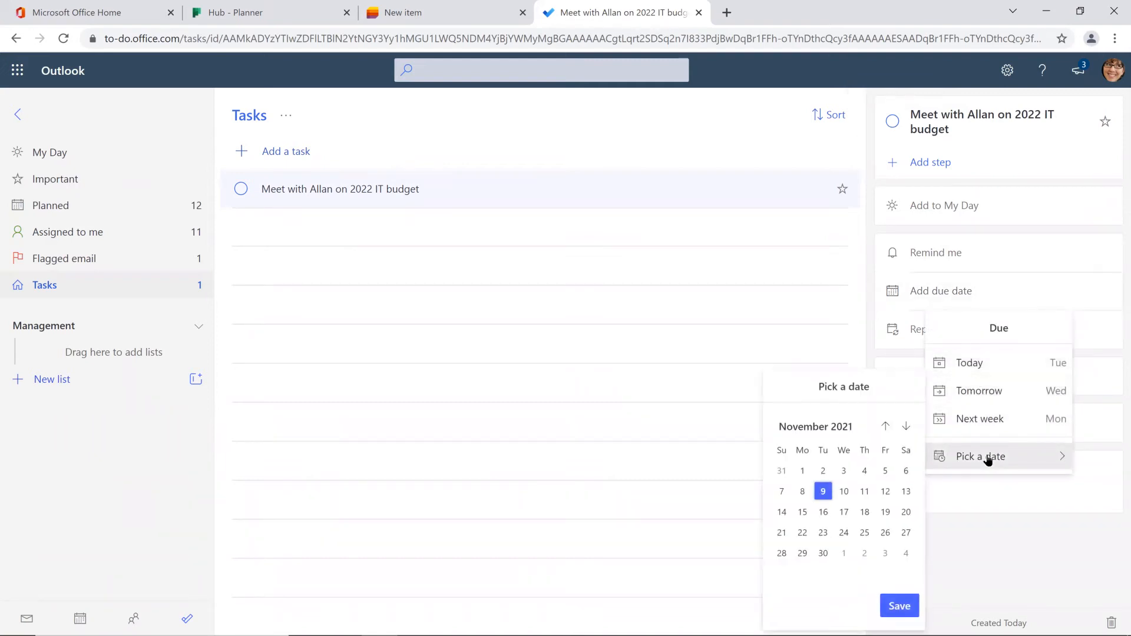
left_click(802, 514)
left_click(884, 609)
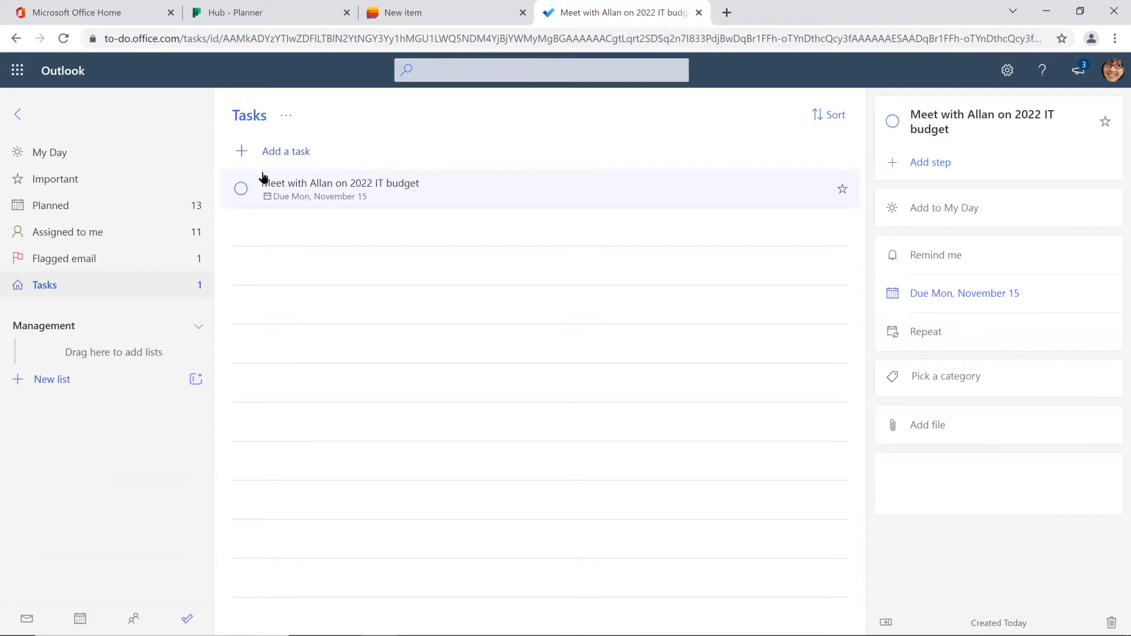
Step: Add a second task named "Staff performance reviews" to the Tasks list
left_click(243, 153)
type("Staff")
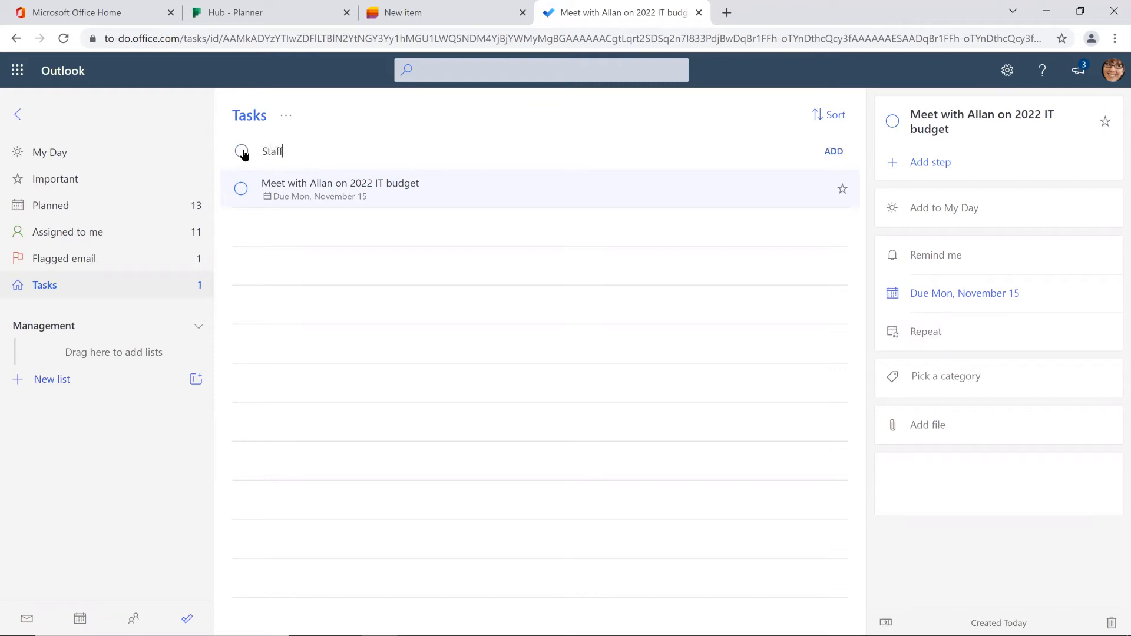
type(" performance reviews")
key("Return")
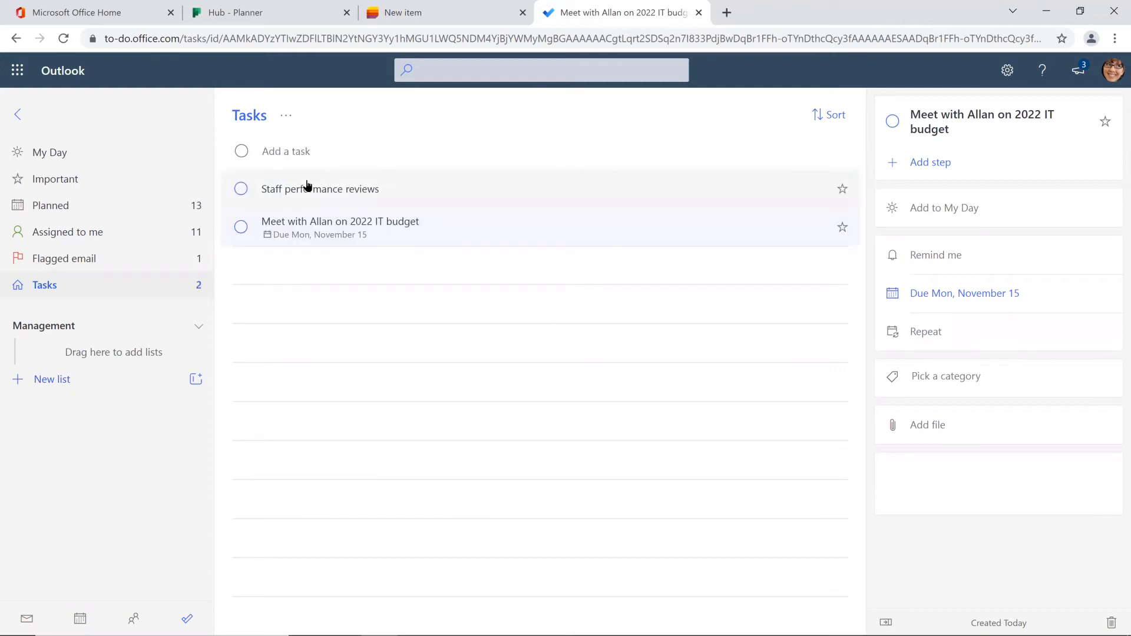
Step: Set the due date of the "Staff performance reviews" task to Friday, December 10, 2021
left_click(305, 186)
left_click(971, 282)
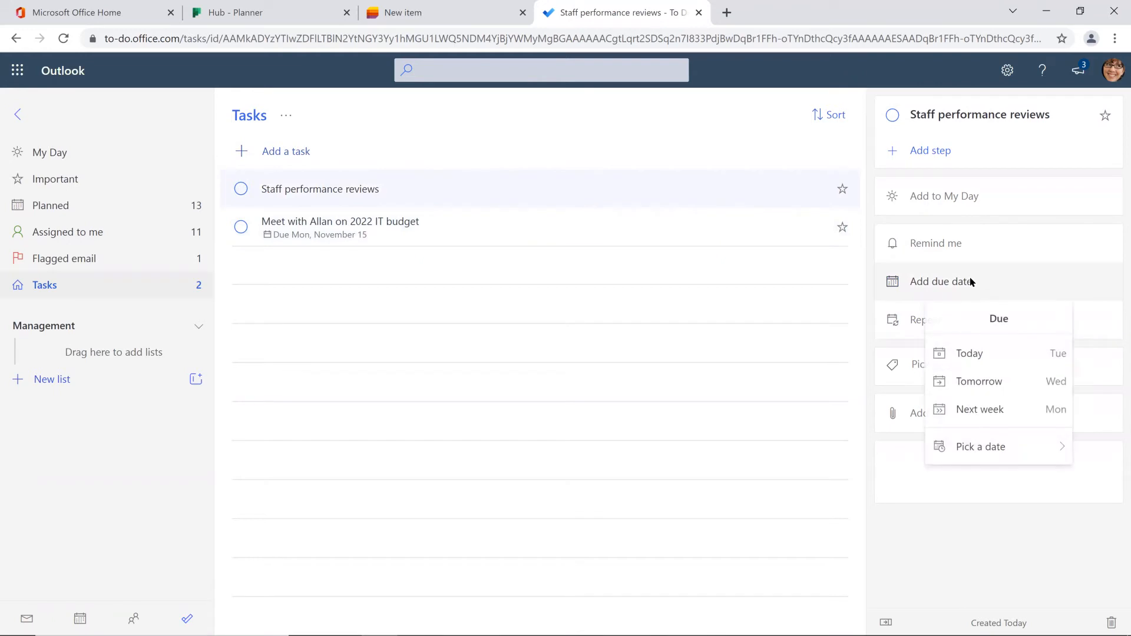
left_click(985, 446)
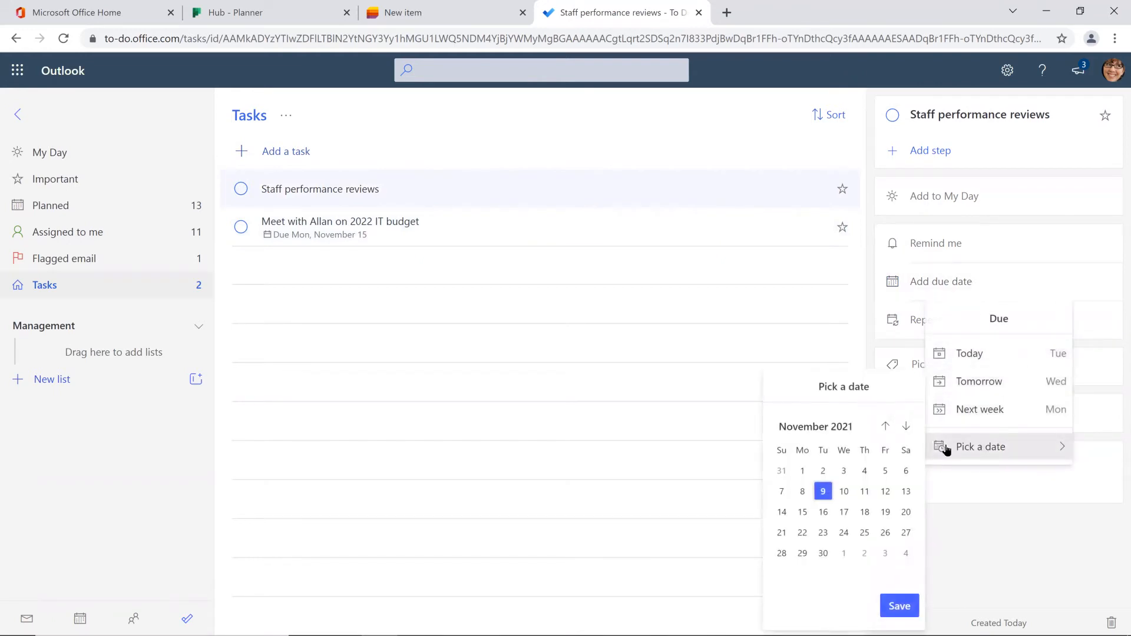
left_click(907, 427)
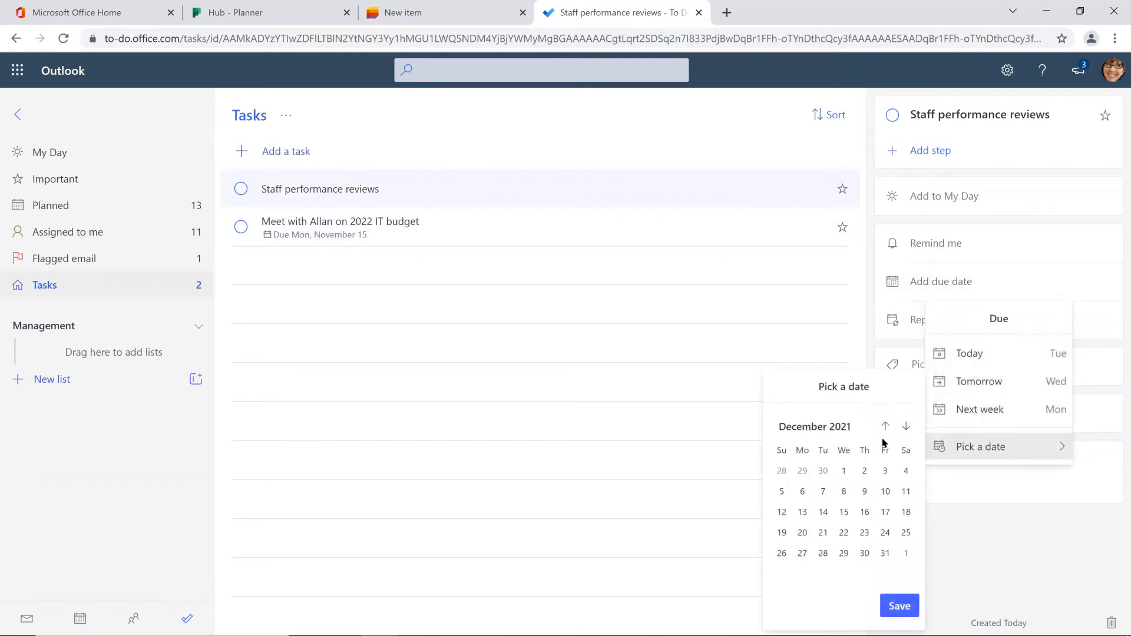
left_click(885, 491)
left_click(893, 604)
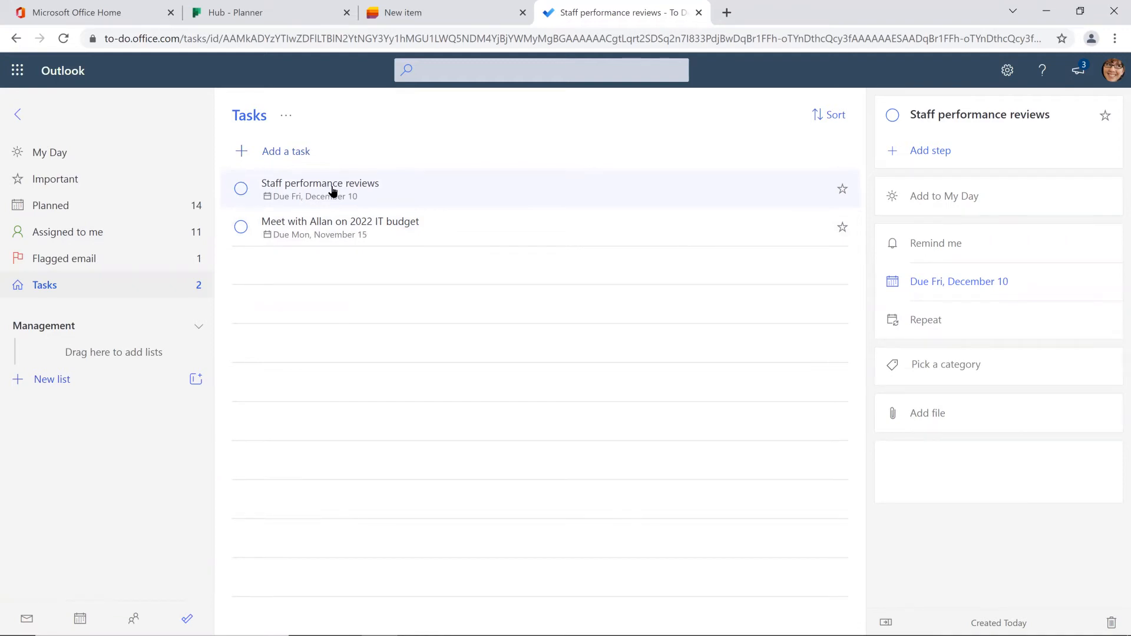
Step: Try to move the staff review and IT budget meeting tasks into the Management group
left_click_drag(333, 190, 106, 353)
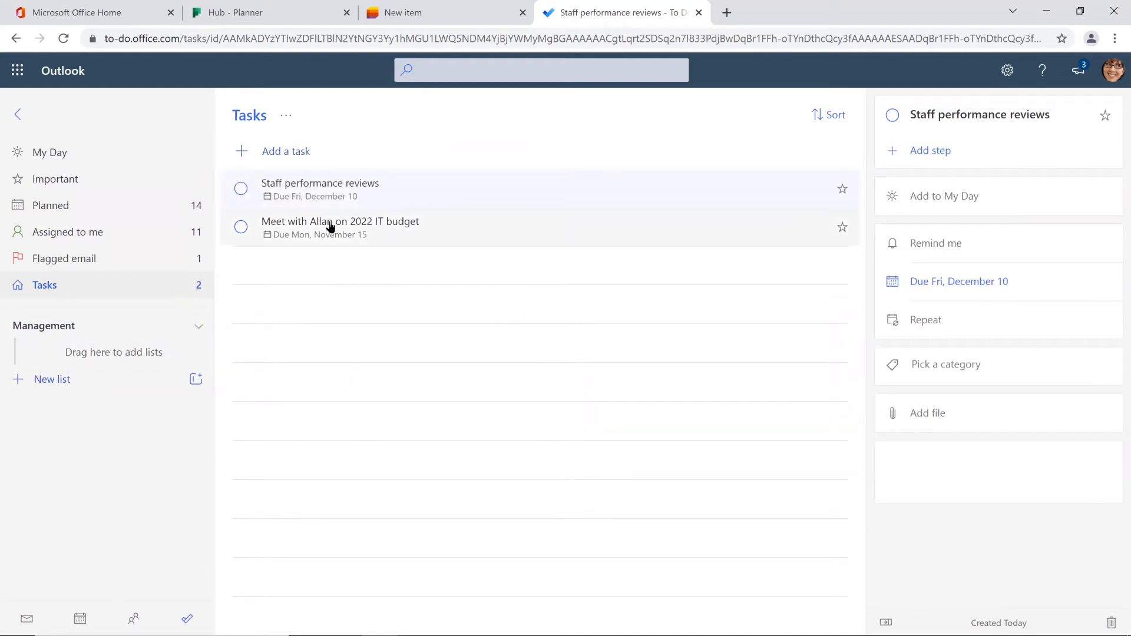
left_click_drag(321, 236, 54, 338)
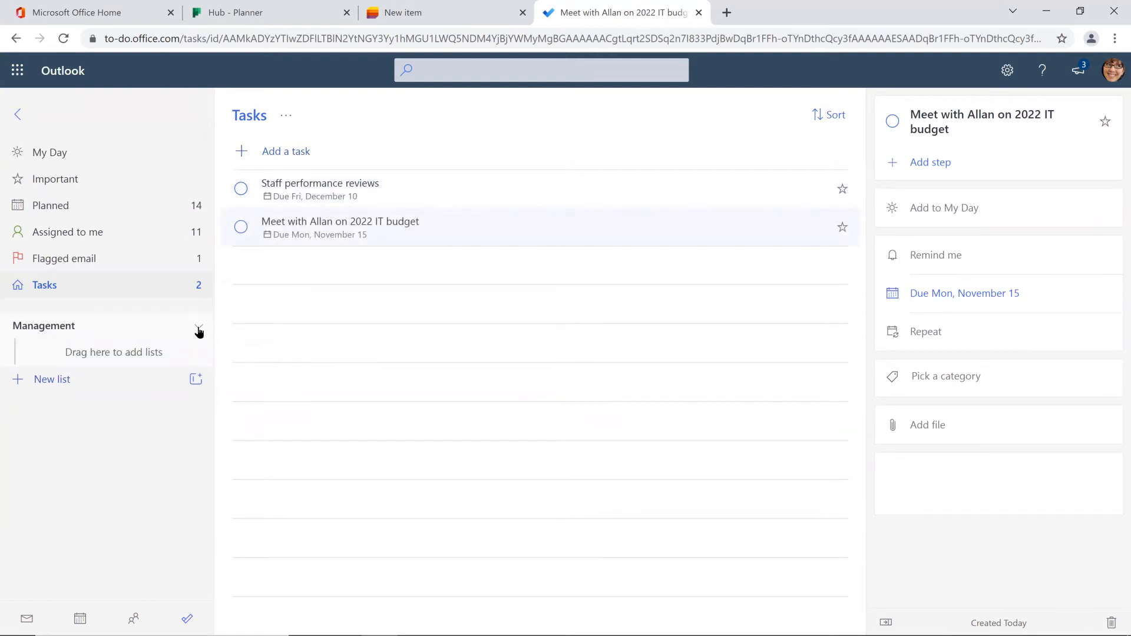
left_click(198, 327)
left_click(82, 334)
left_click_drag(294, 186, 72, 338)
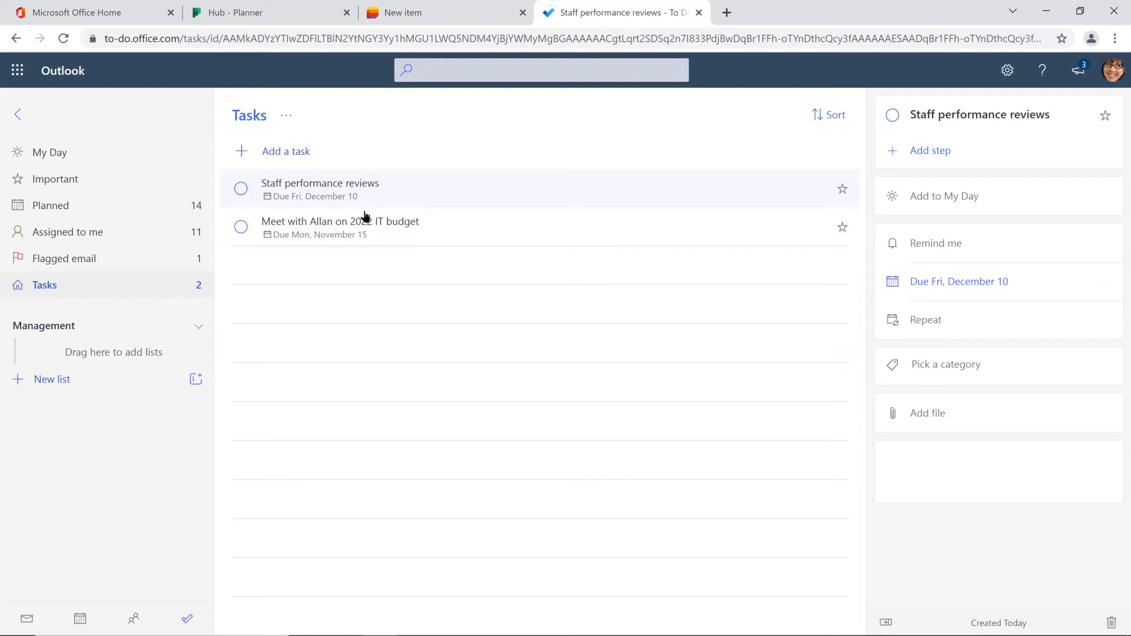
Step: View the category choices and the available task actions, such as moving to another list, for "Staff performance reviews"
left_click(952, 363)
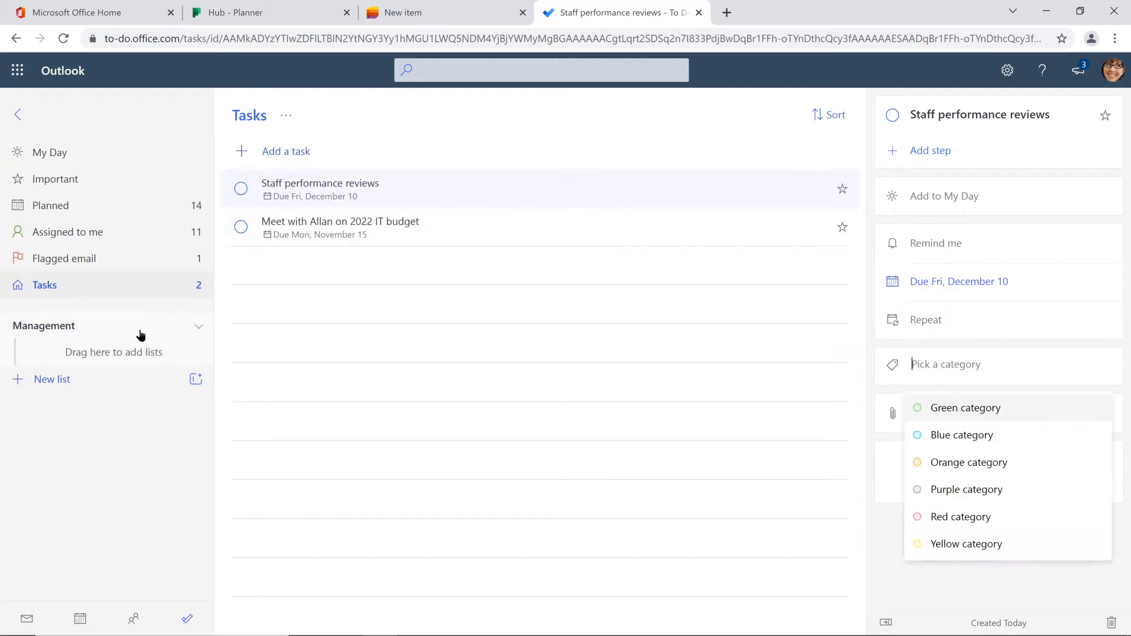
left_click(90, 287)
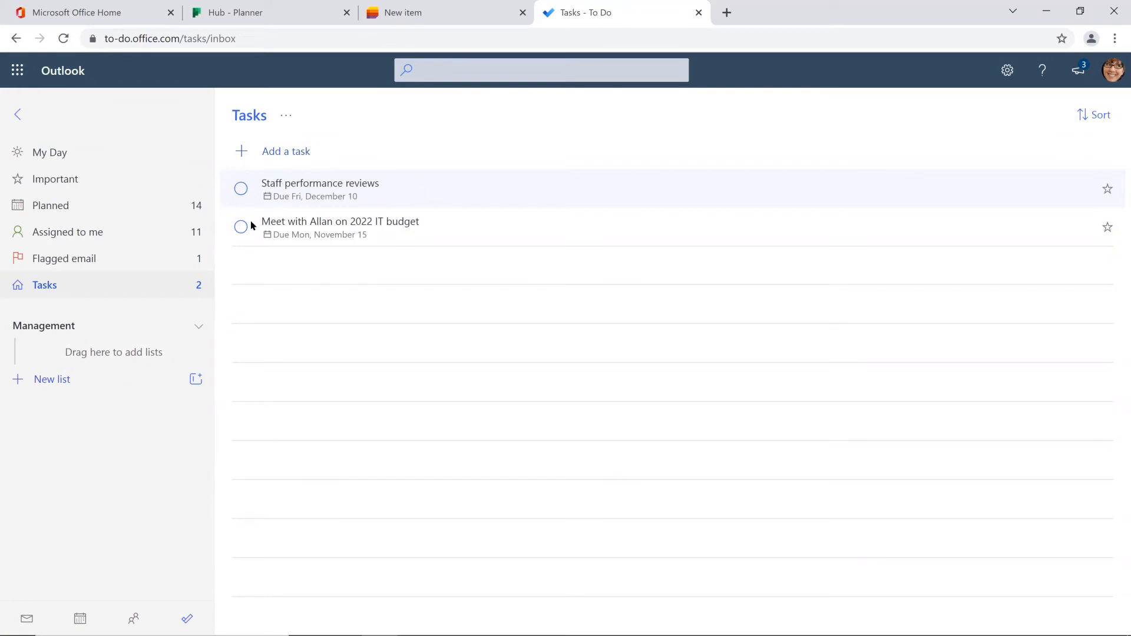
right_click(316, 188)
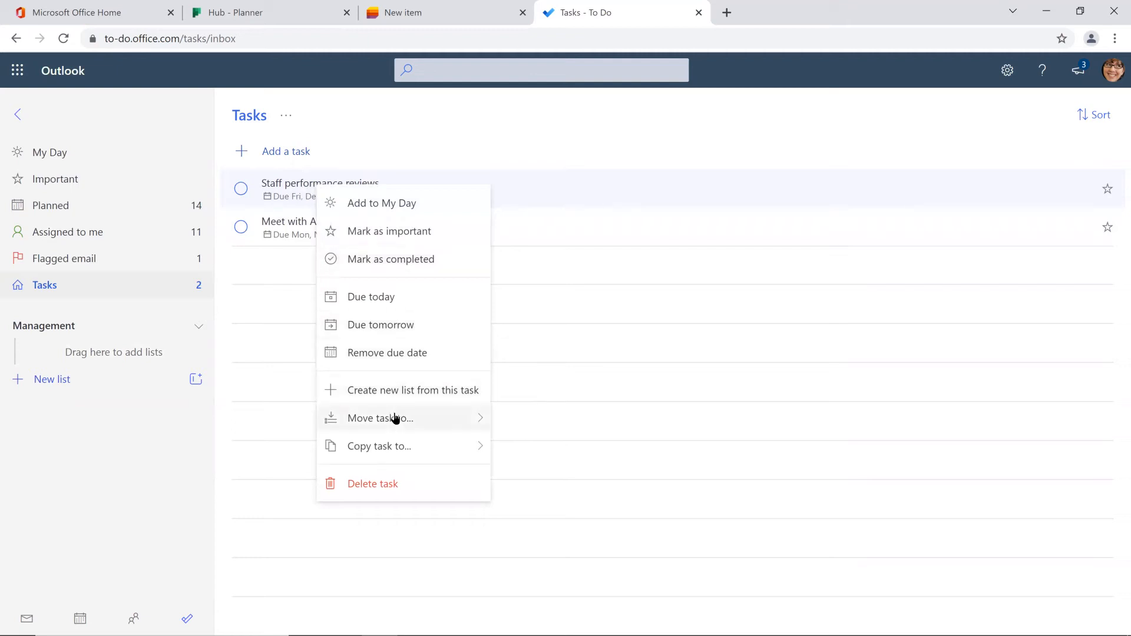
mouse_move(396, 418)
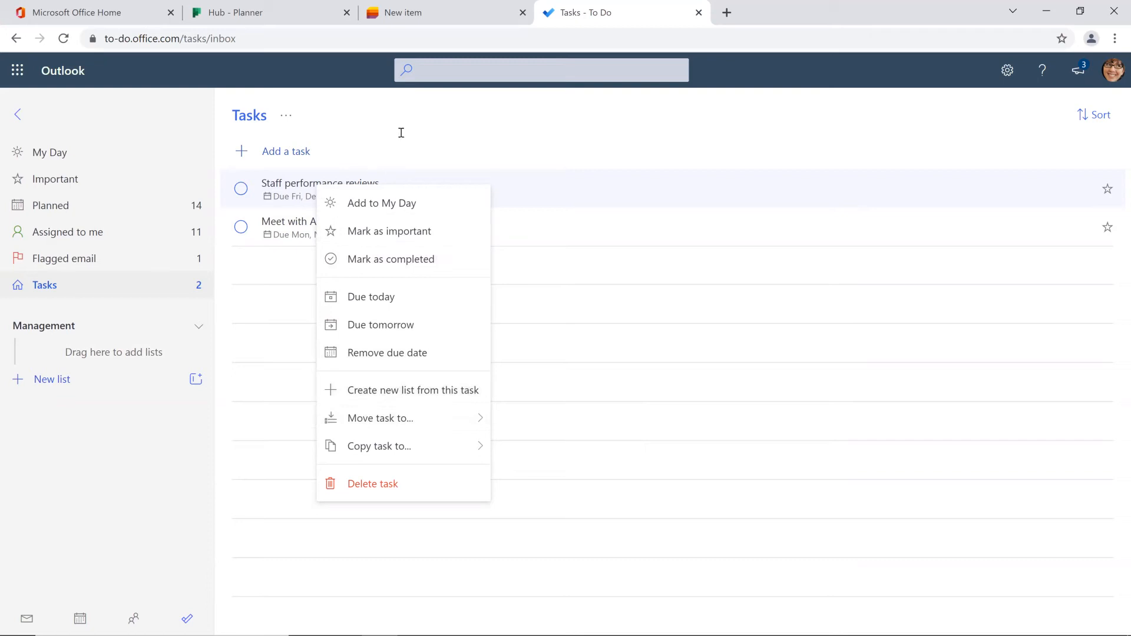
left_click(377, 133)
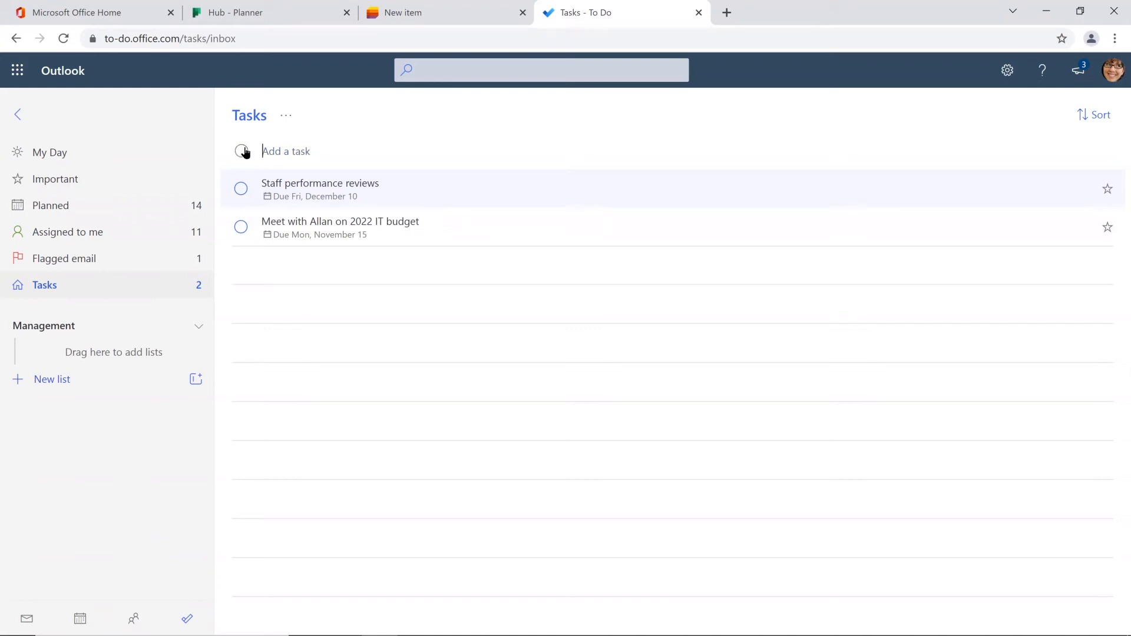
Step: Add a task named "Buy cookies" to the Tasks list and set it due today
type("Buy cookies")
key("Return")
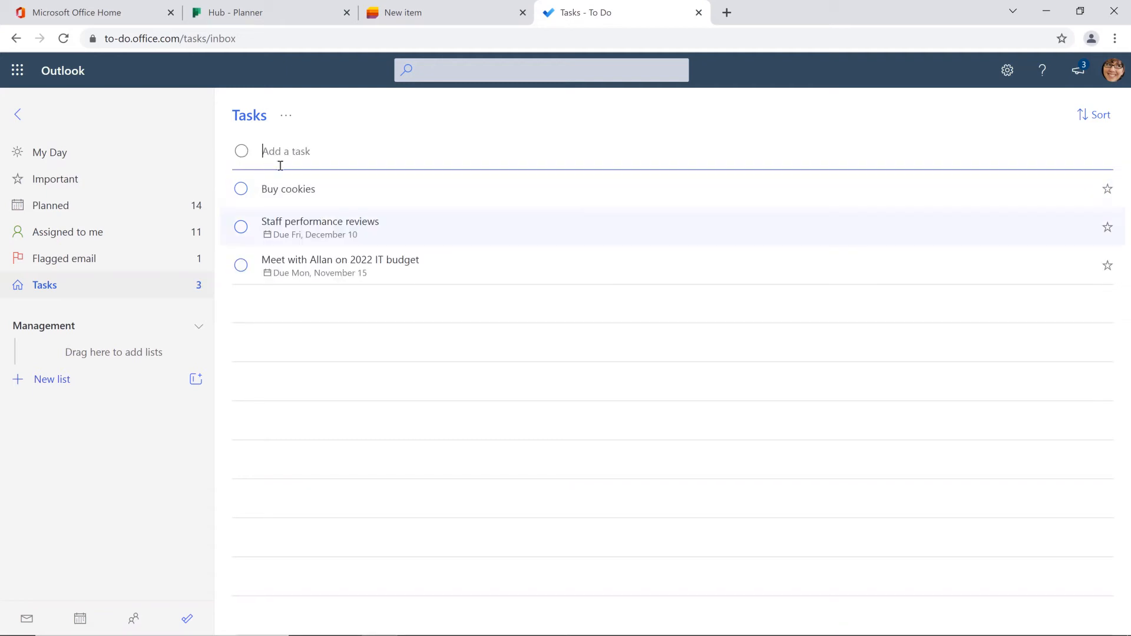
left_click(291, 189)
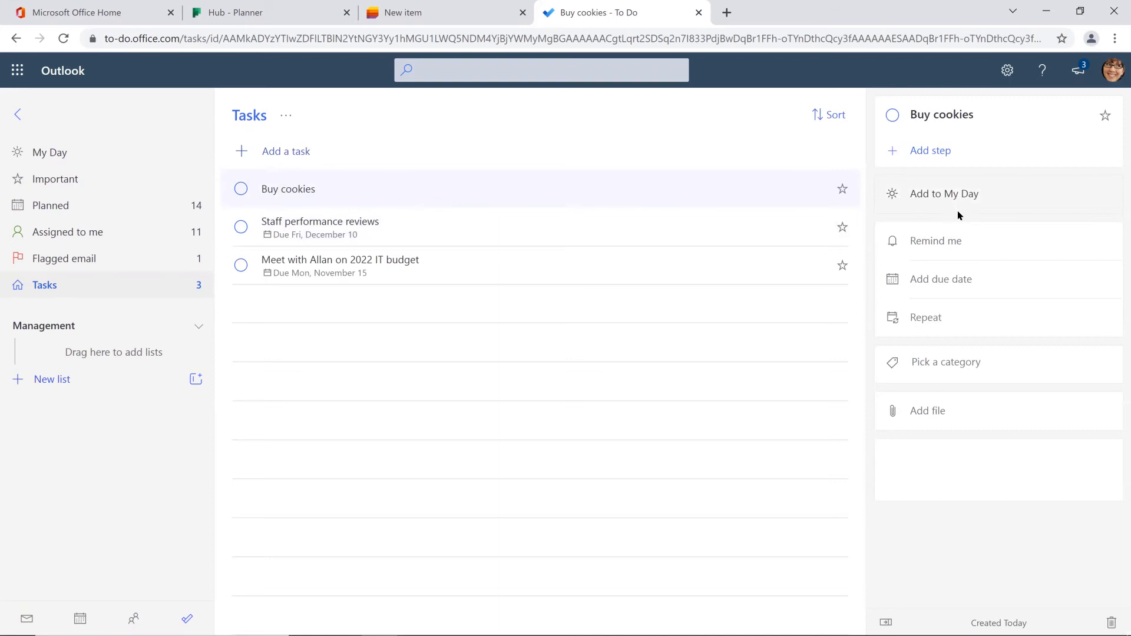
left_click(962, 280)
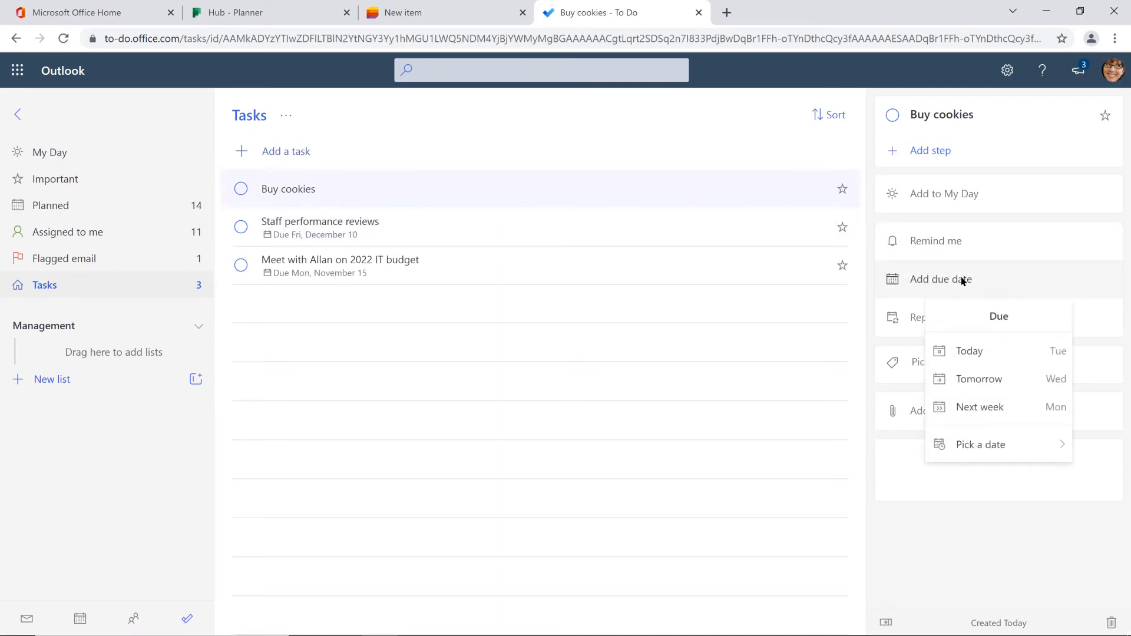
left_click(978, 352)
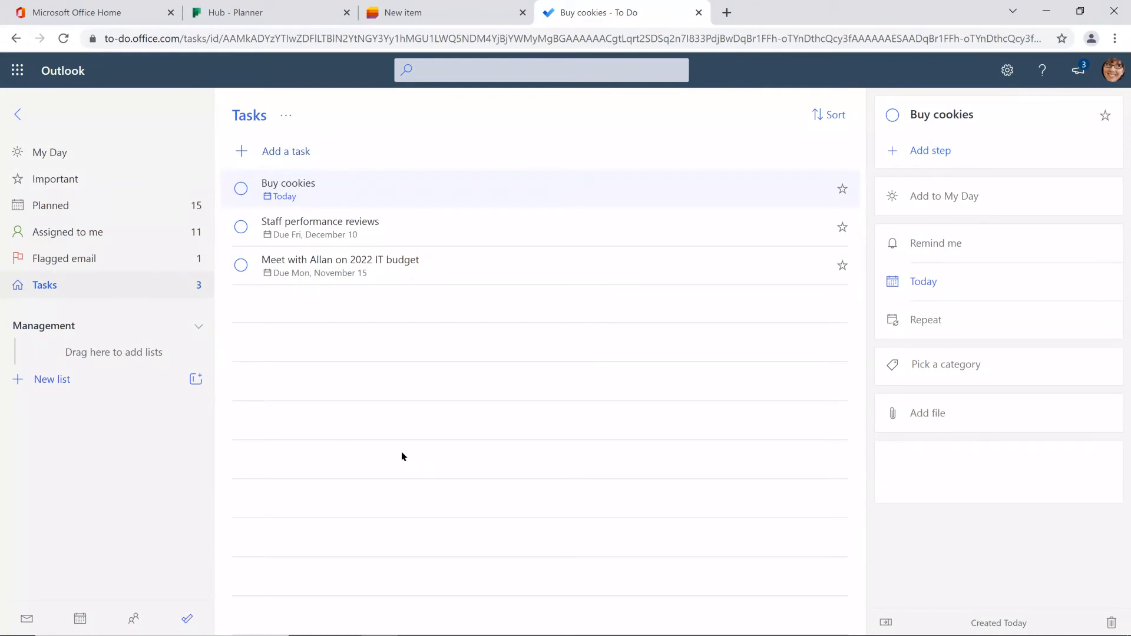
Step: Switch to Outlook, open its To-Do List and review the tasks added in To Do with their details
mouse_move(336, 624)
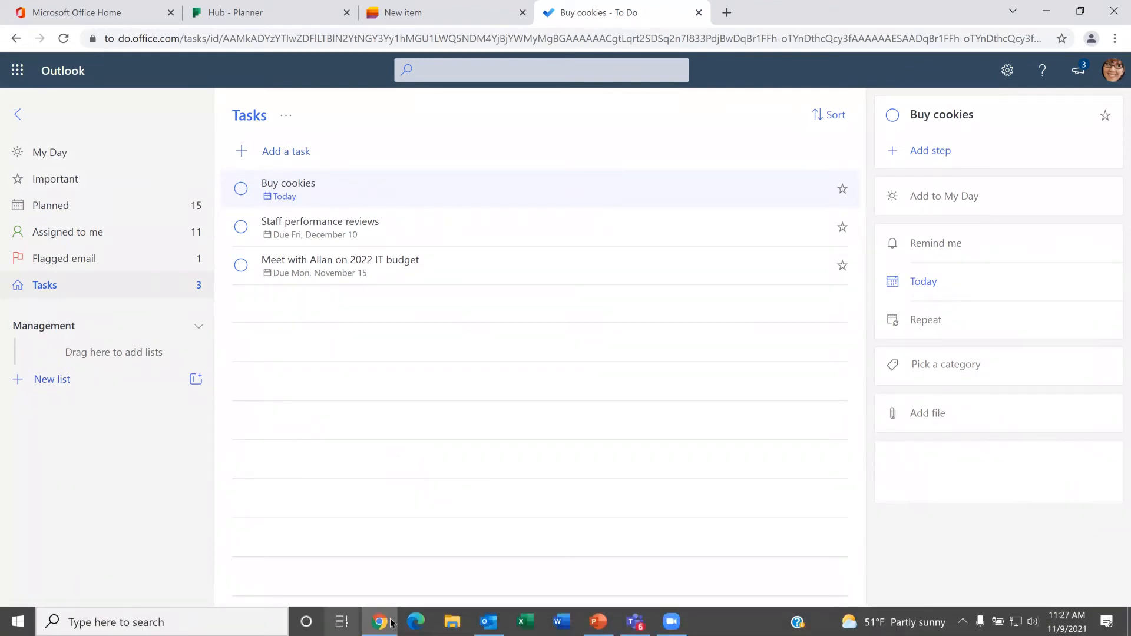
left_click(487, 623)
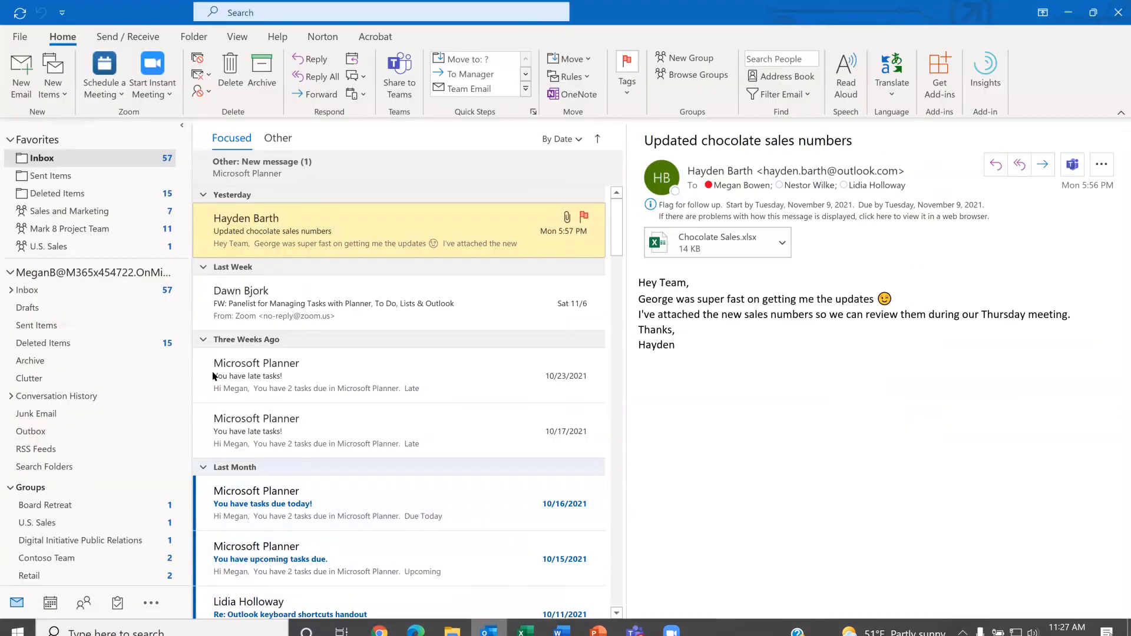
left_click(118, 603)
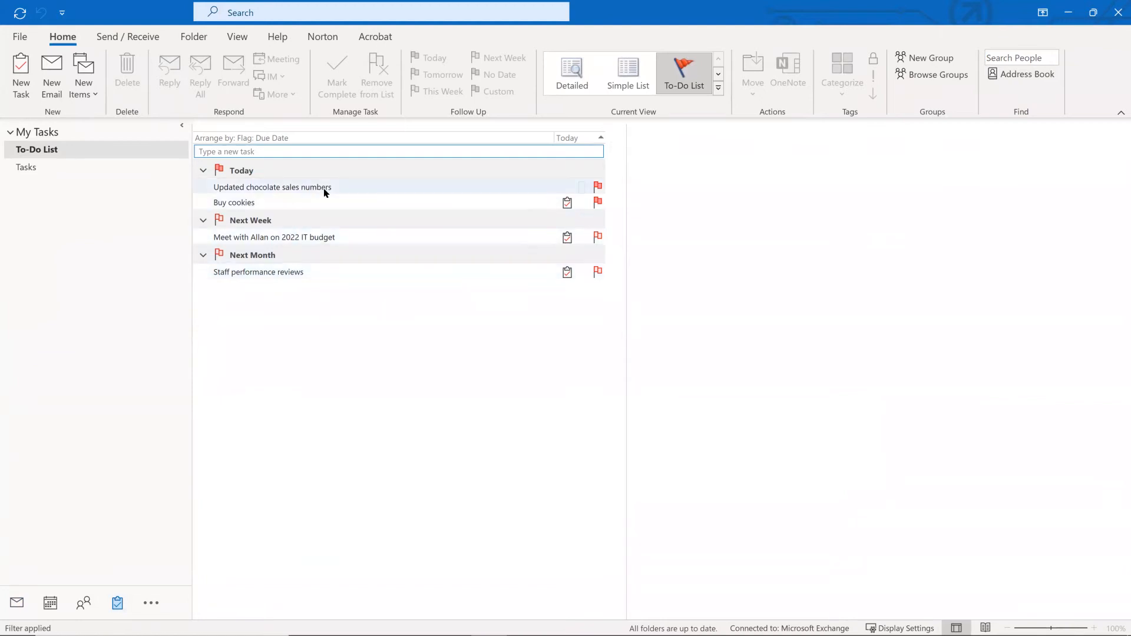
mouse_move(321, 188)
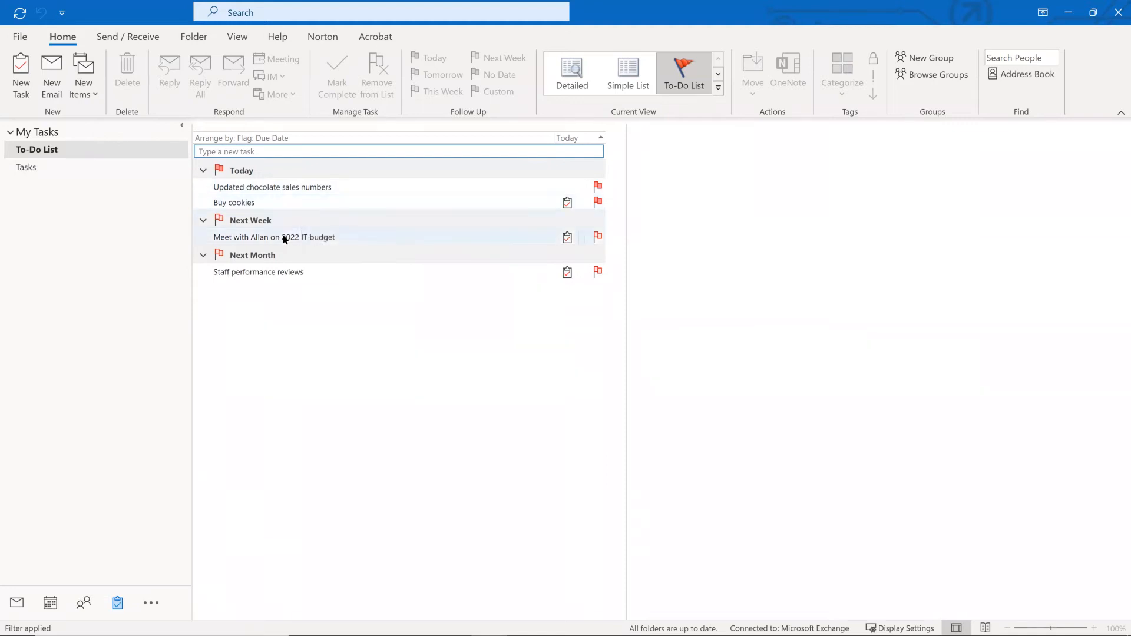
mouse_move(283, 236)
mouse_move(290, 271)
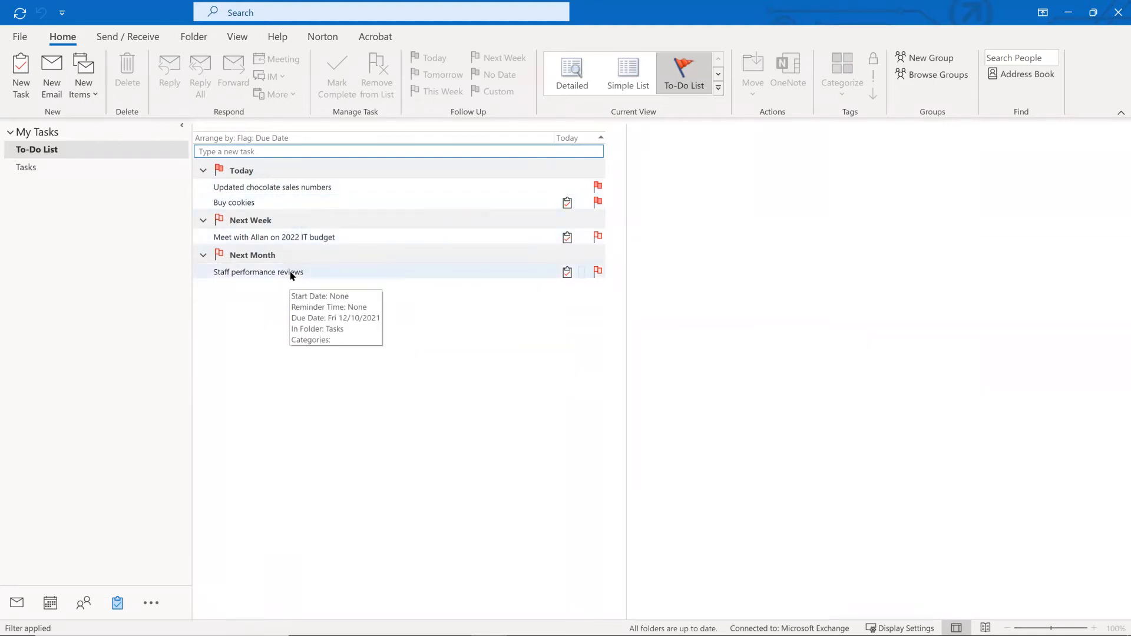
Step: Review the tasks in Outlook's Tasks folder, then return to the To Do page in the browser
left_click(34, 168)
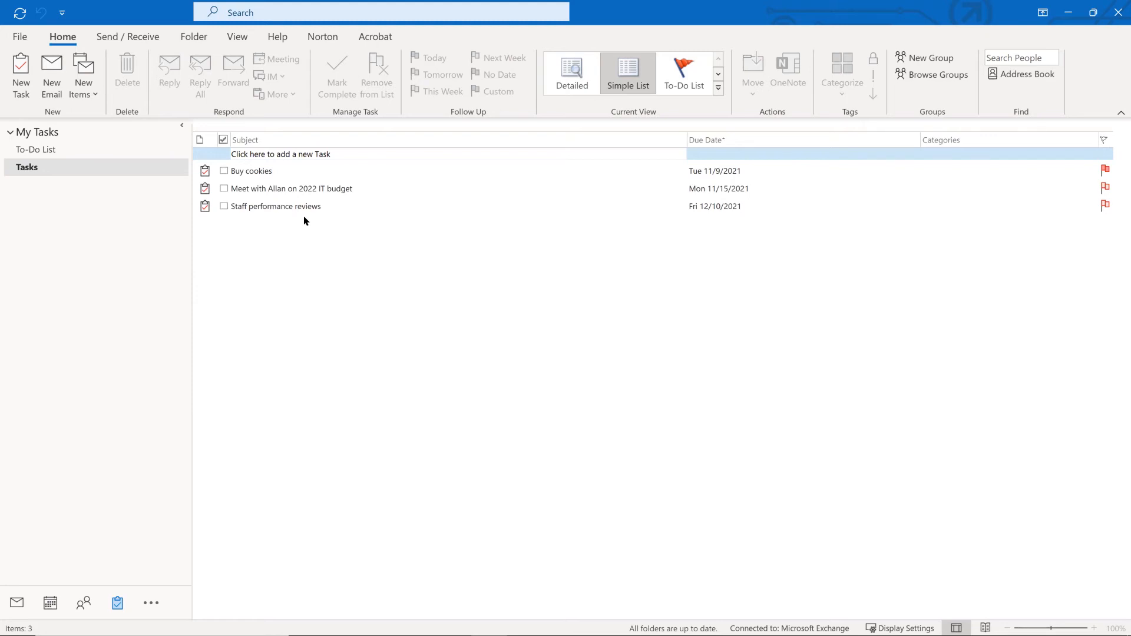
key("alt+Tab")
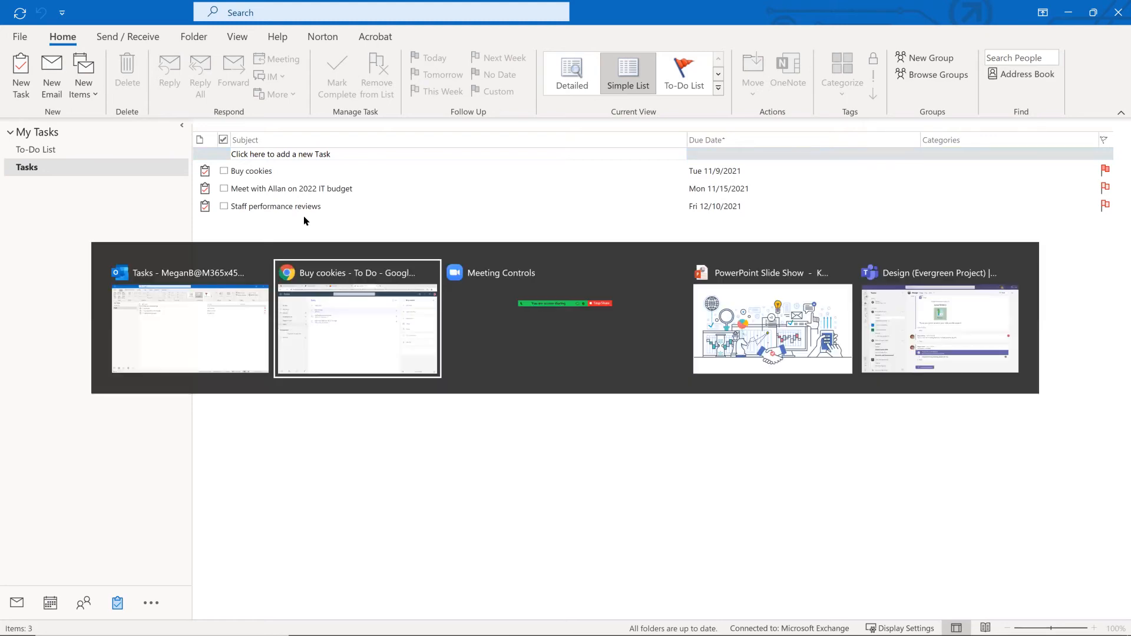
left_click(330, 321)
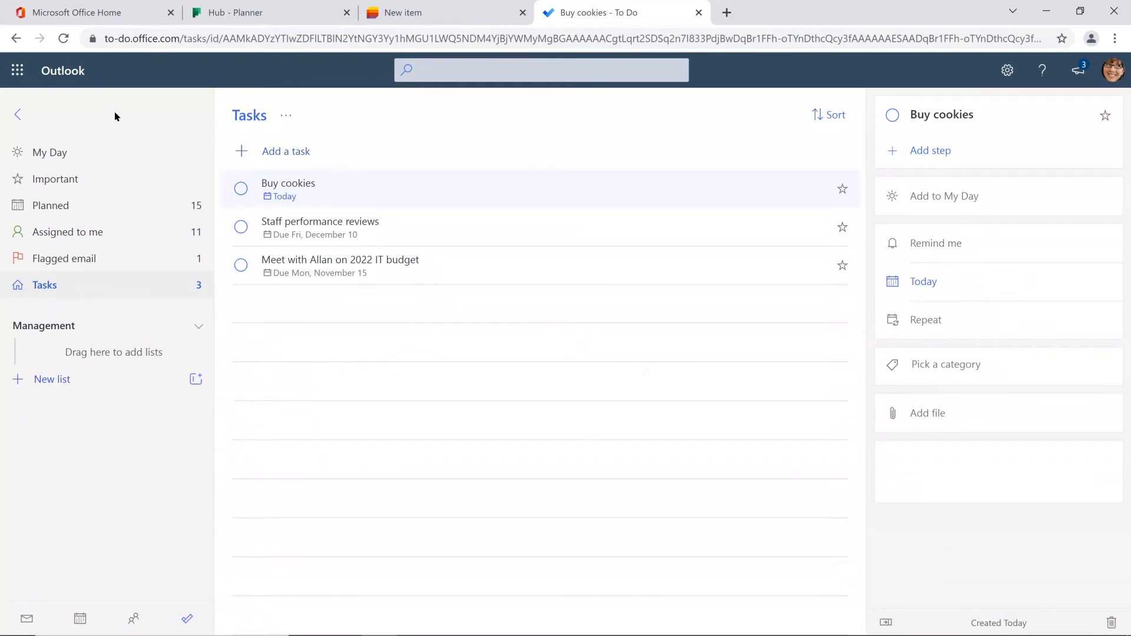
Step: Switch to Teams and view the Product Launch Event task board in the Sales and Marketing team's General channel
key("alt+Tab")
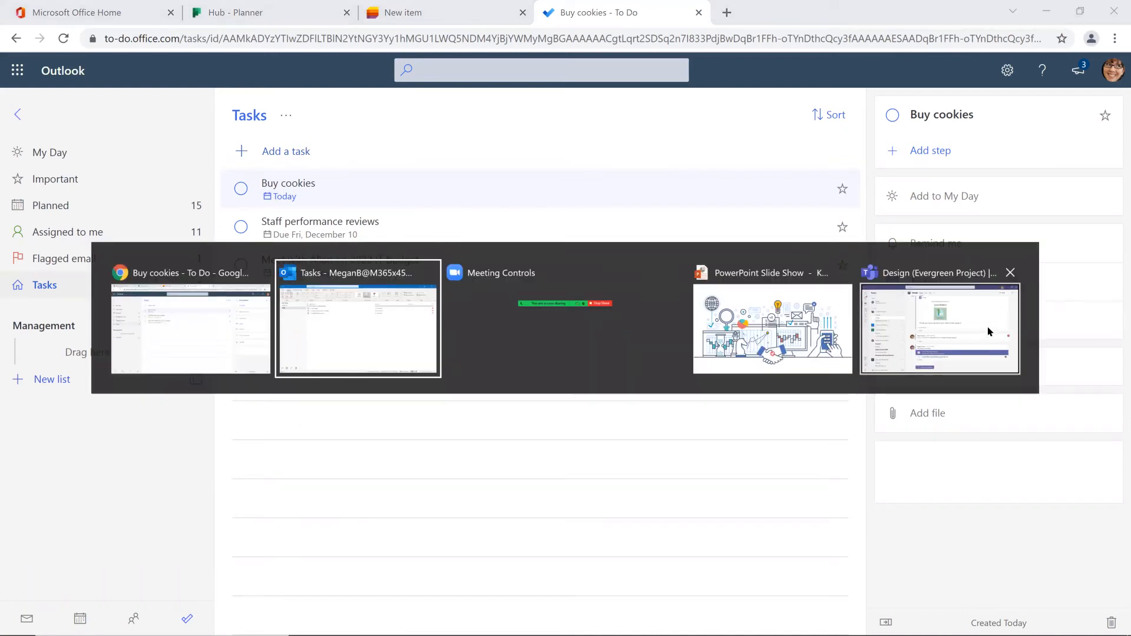
left_click(869, 322)
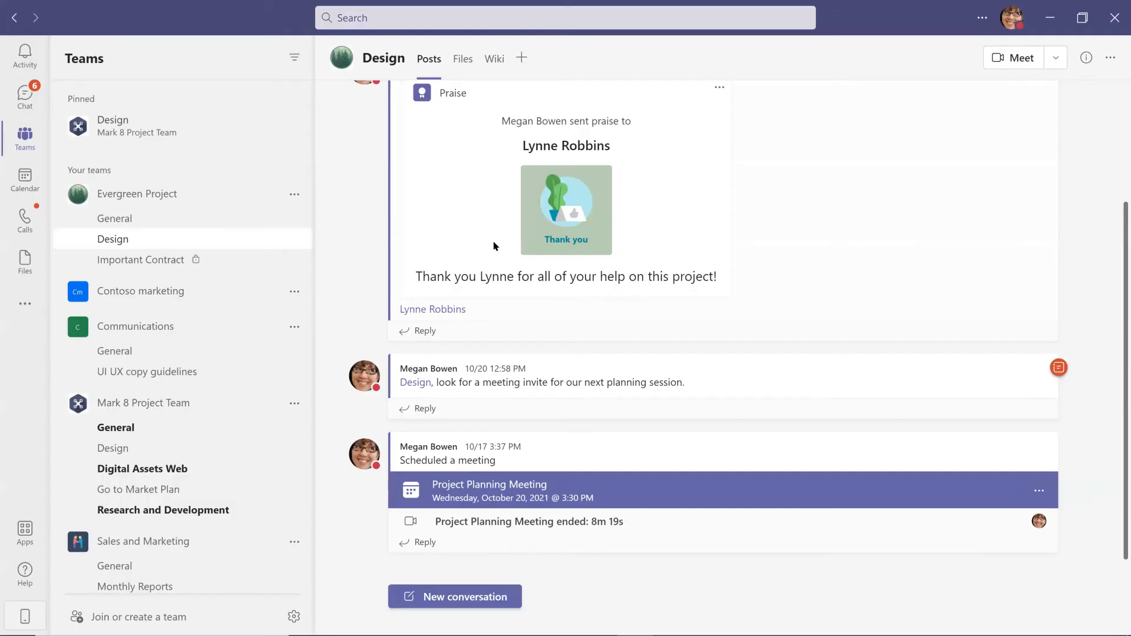
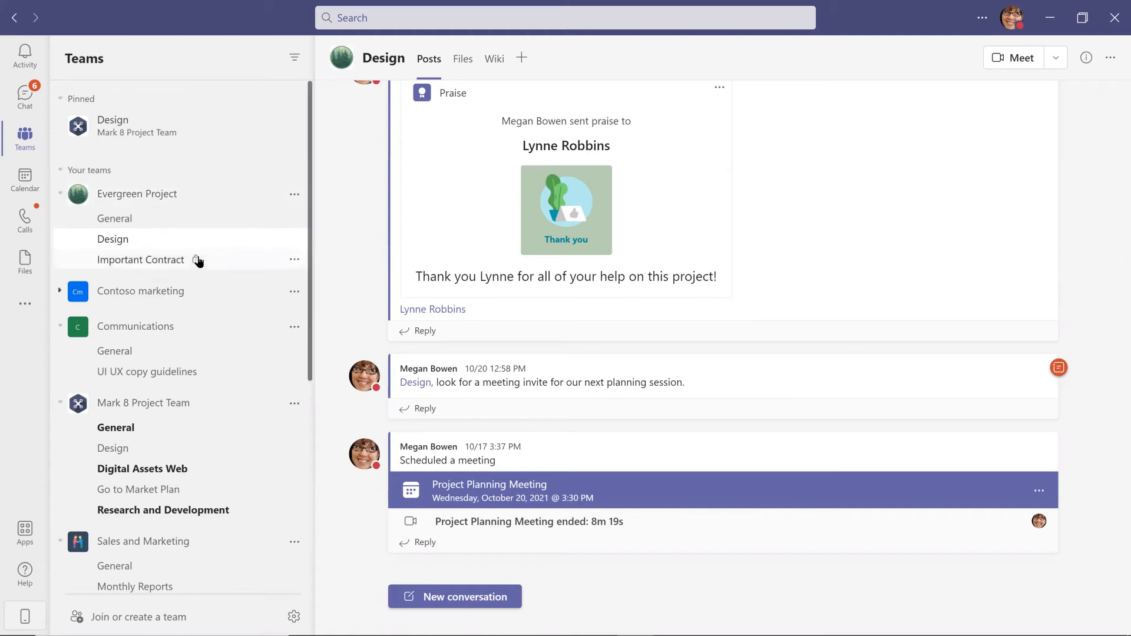
scroll(188, 412, "down", 4)
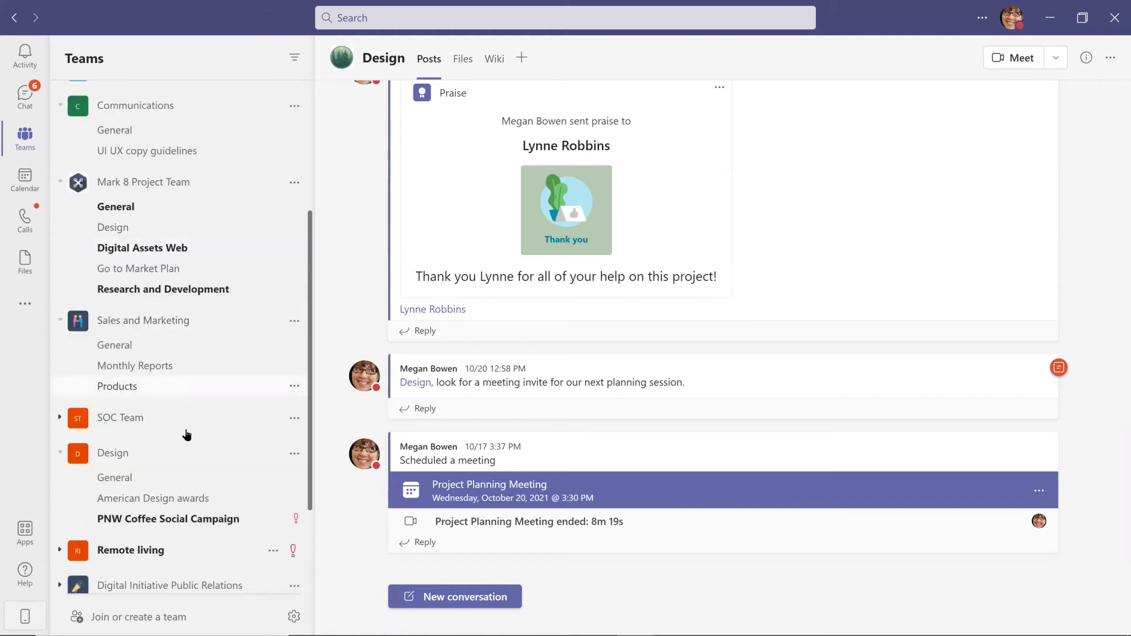
left_click(144, 323)
left_click(112, 321)
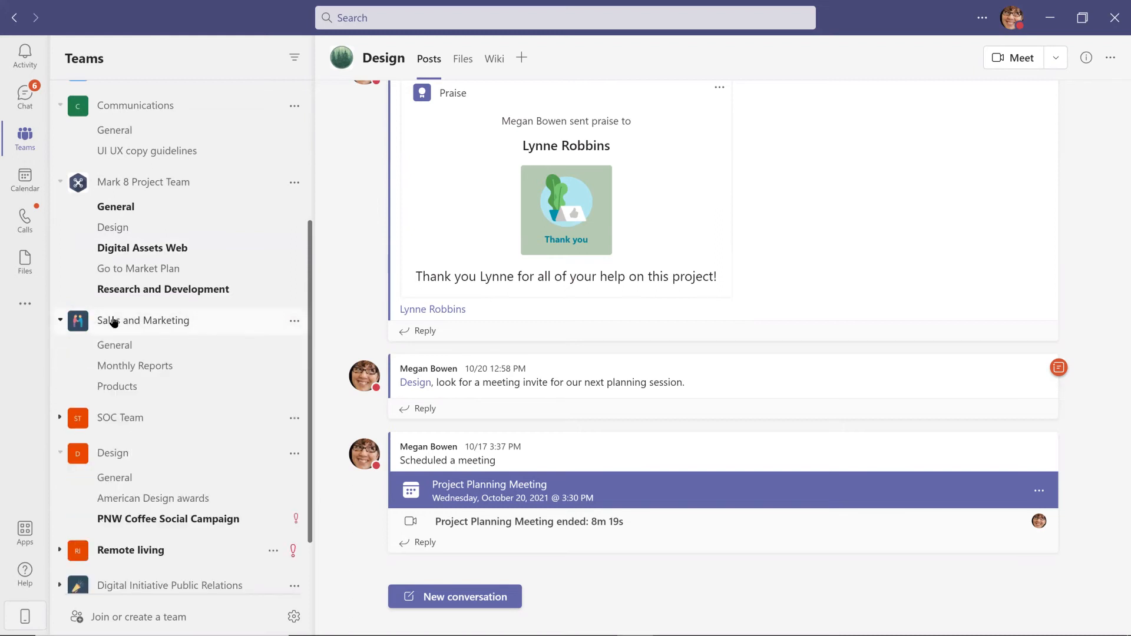
left_click(115, 345)
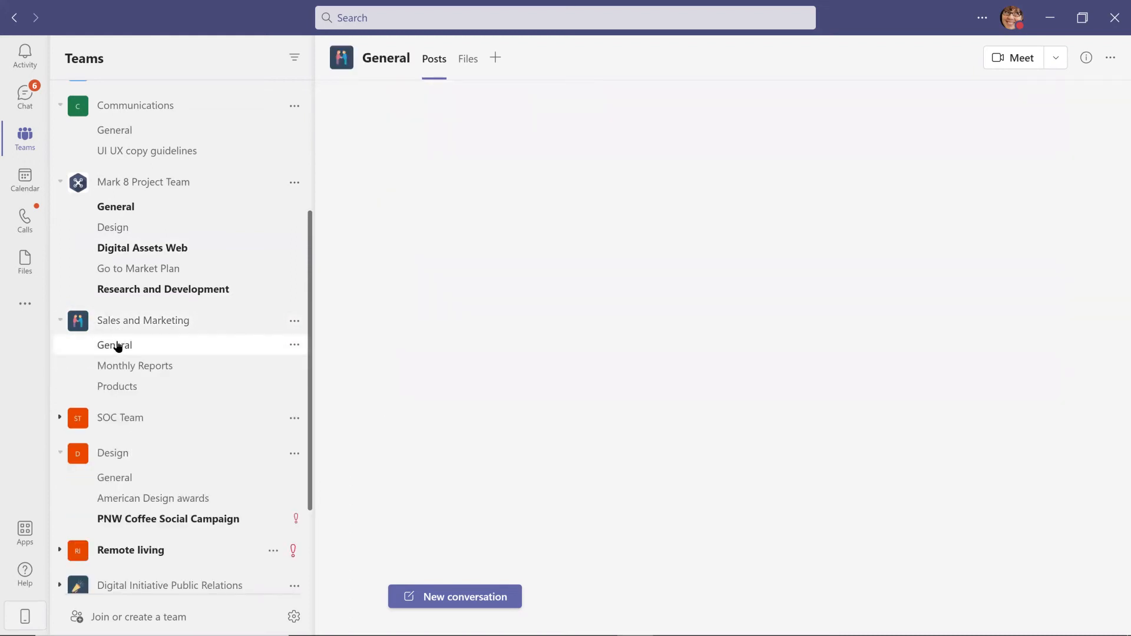
scroll(120, 346, "down", 1)
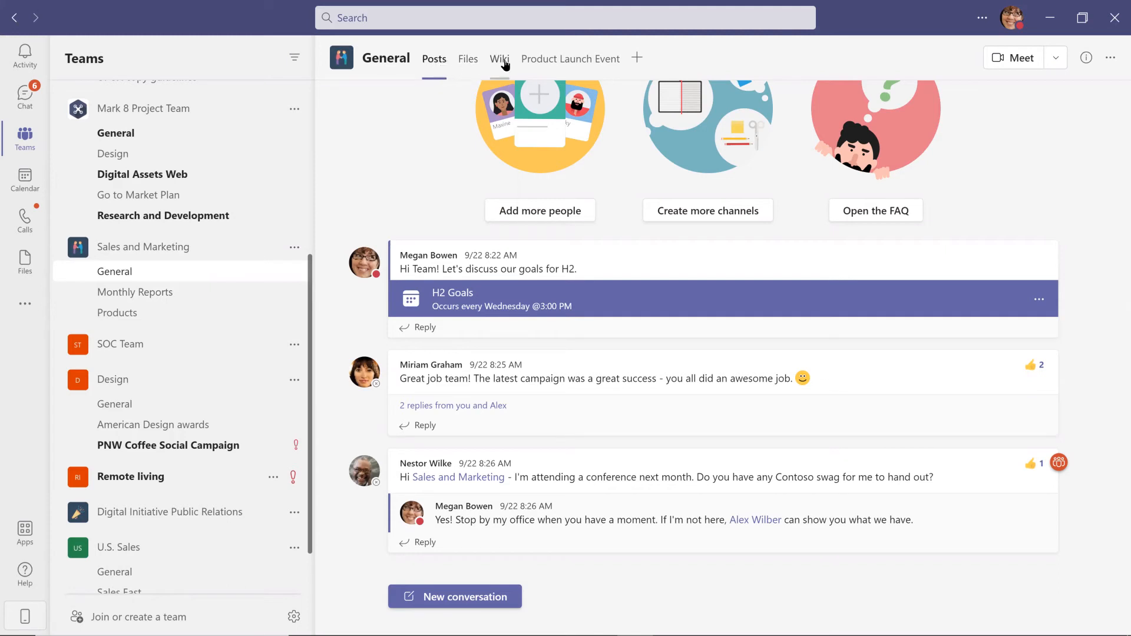
left_click(575, 66)
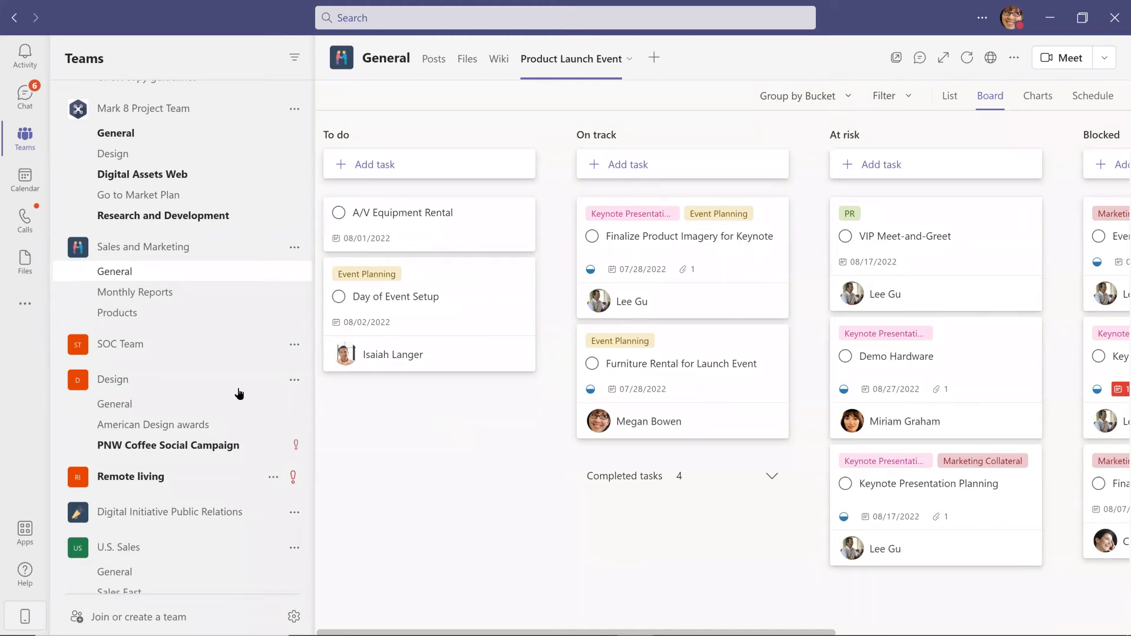
Step: Start adding a Tasks by Planner and To Do tab to the Evergreen Project team's Design channel
scroll(152, 285, "up", 5)
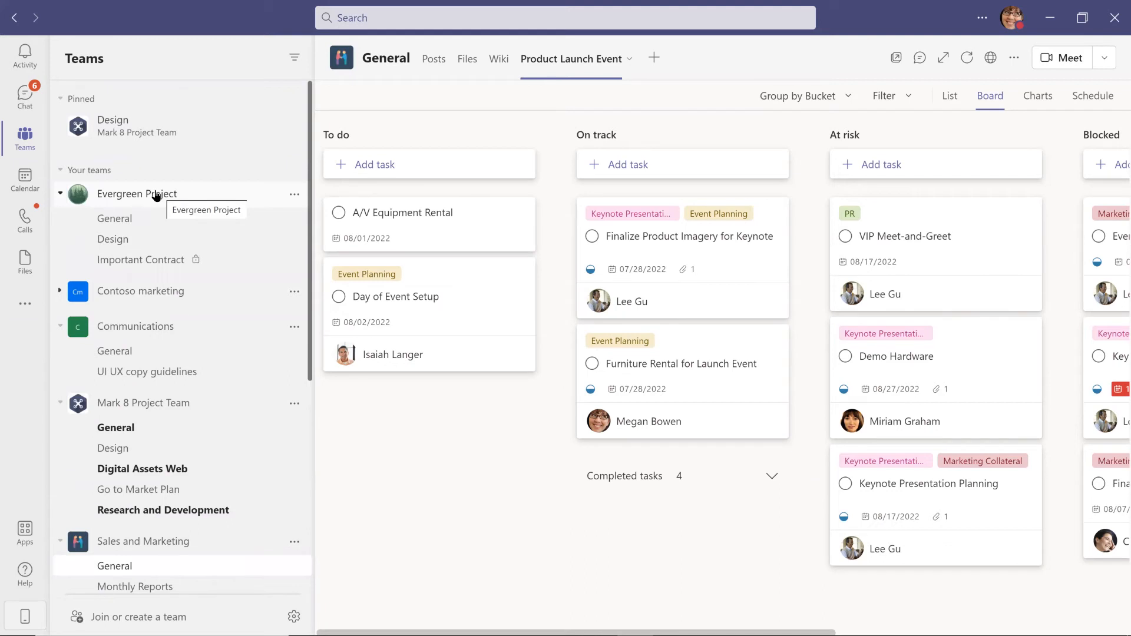
left_click(131, 237)
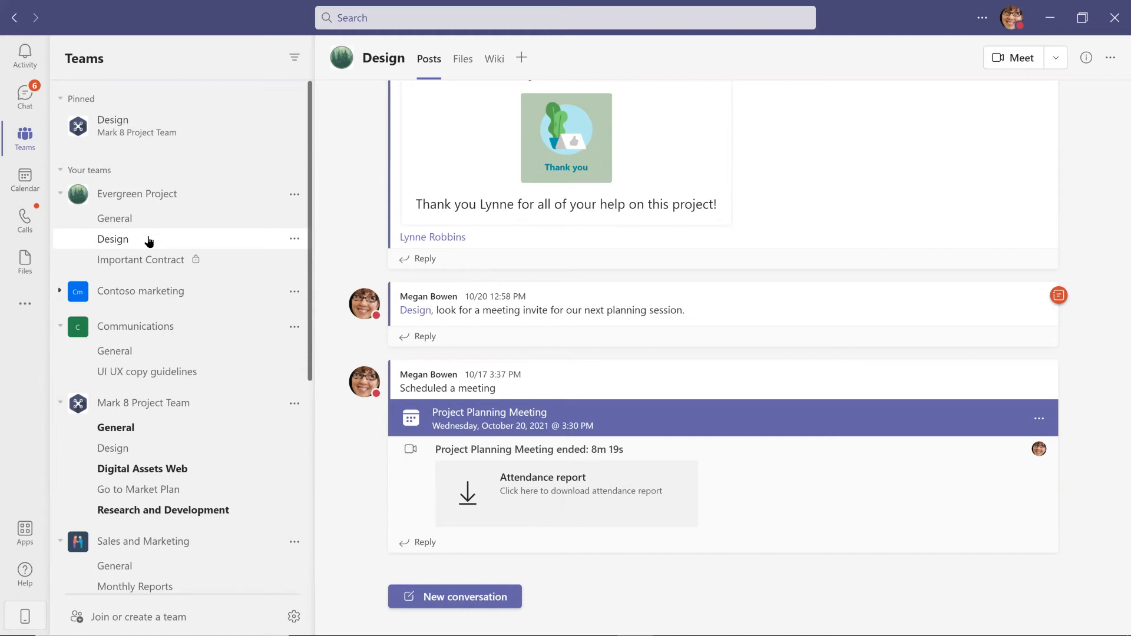
left_click(521, 59)
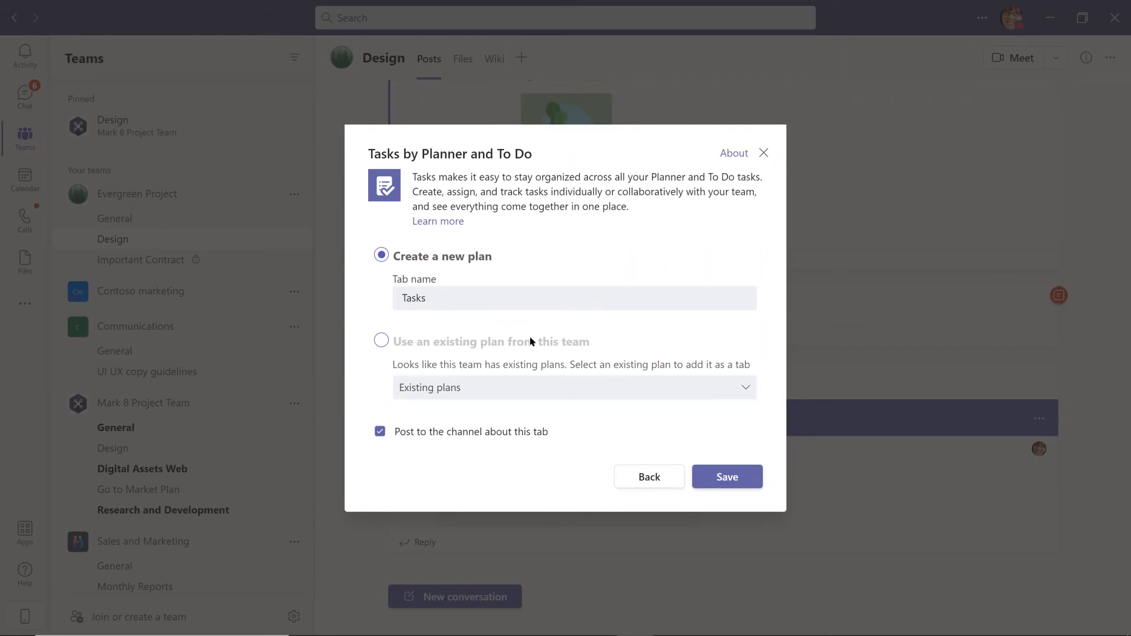
left_click(521, 387)
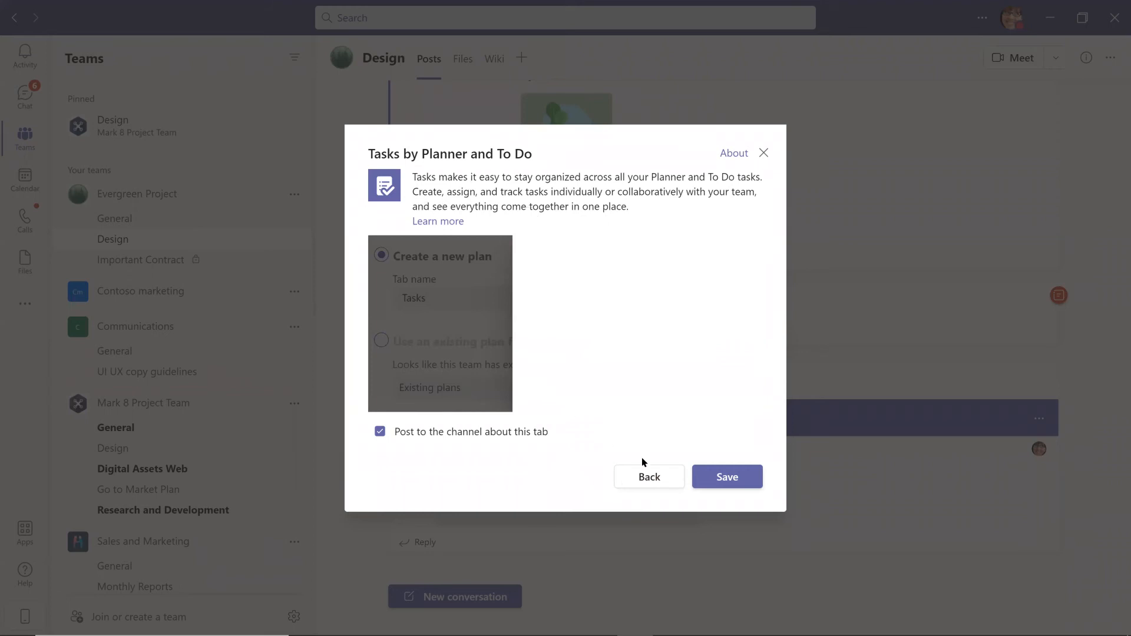
left_click(657, 480)
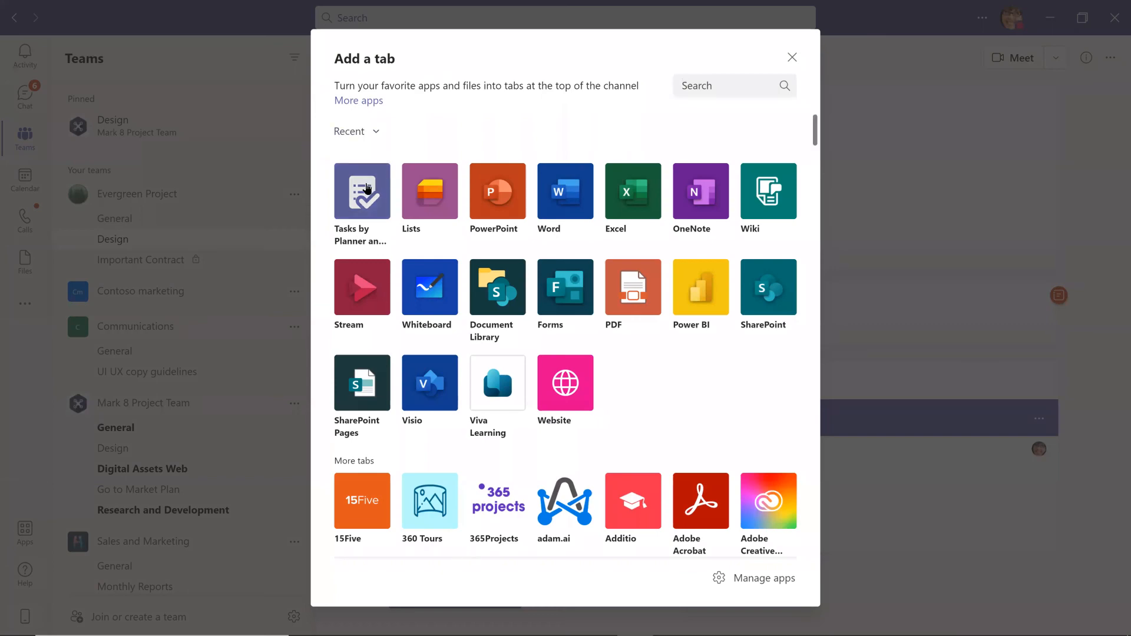
left_click(366, 188)
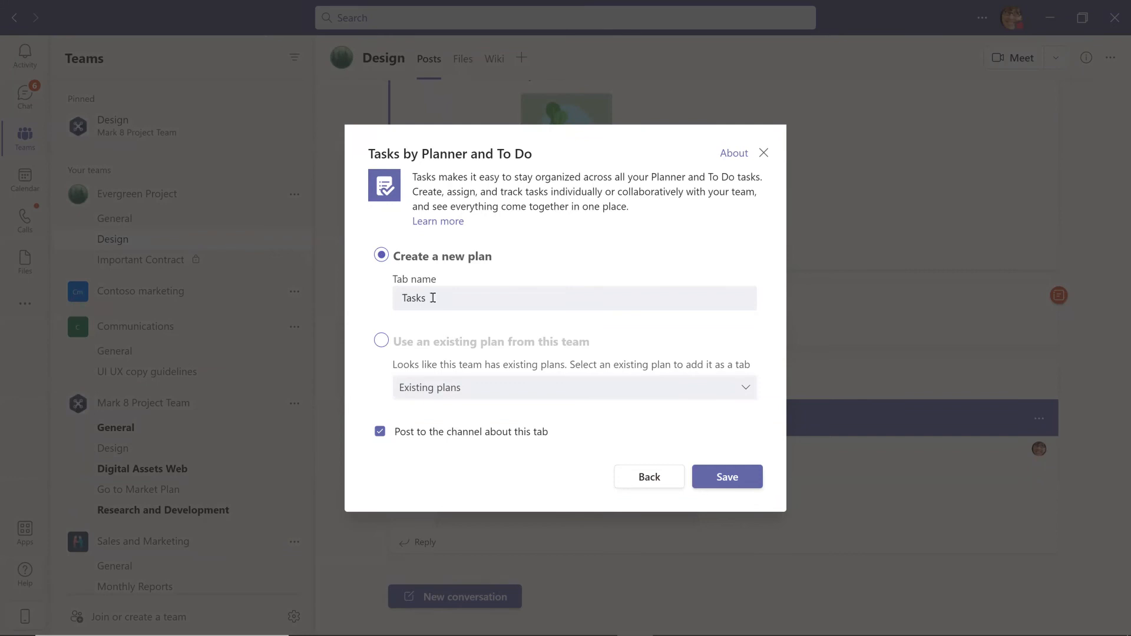
Step: Name the new plan's tab "Important Project" and save it to the Design channel
left_click(433, 298)
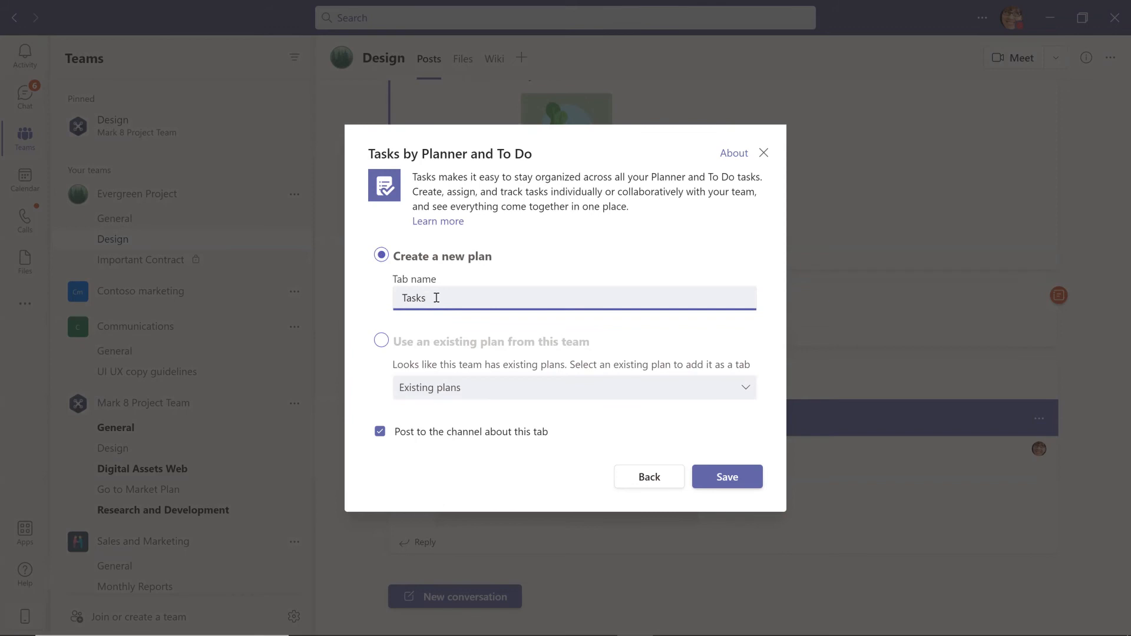
type("in the")
key("BackSpace")
key("BackSpace")
key("BackSpace")
key("BackSpace")
key("BackSpace")
key("BackSpace")
key("BackSpace")
key("BackSpace")
key("BackSpace")
key("BackSpace")
key("BackSpace")
key("BackSpace")
key("BackSpace")
type("Important Project")
left_click(727, 476)
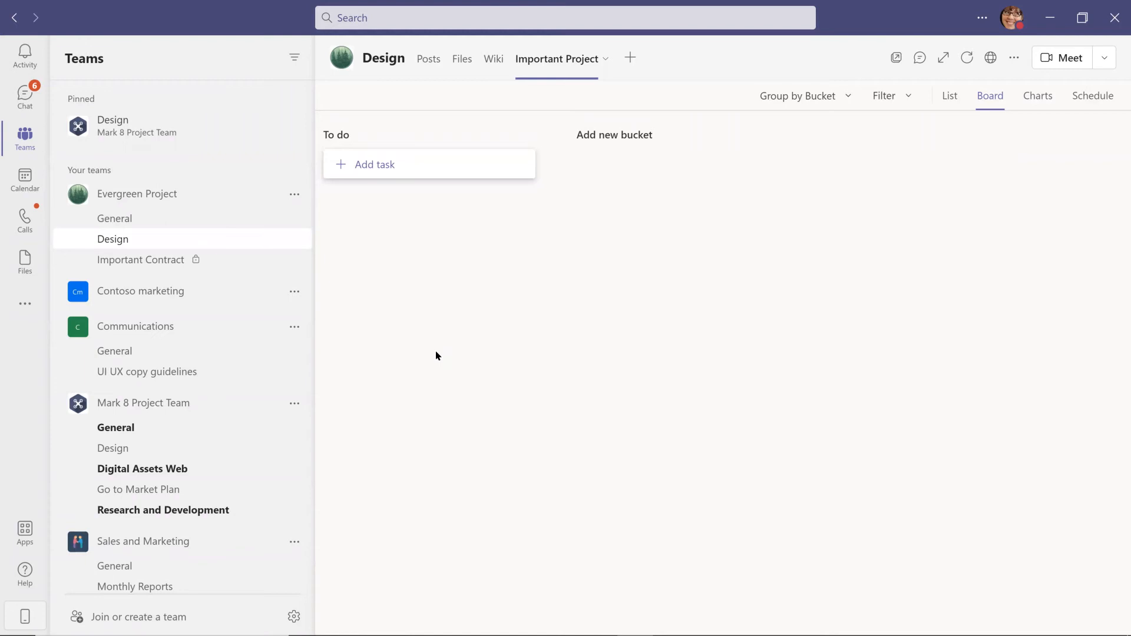
Step: Rename the "To do" bucket of the Important Project plan as "Marketing"
left_click(344, 134)
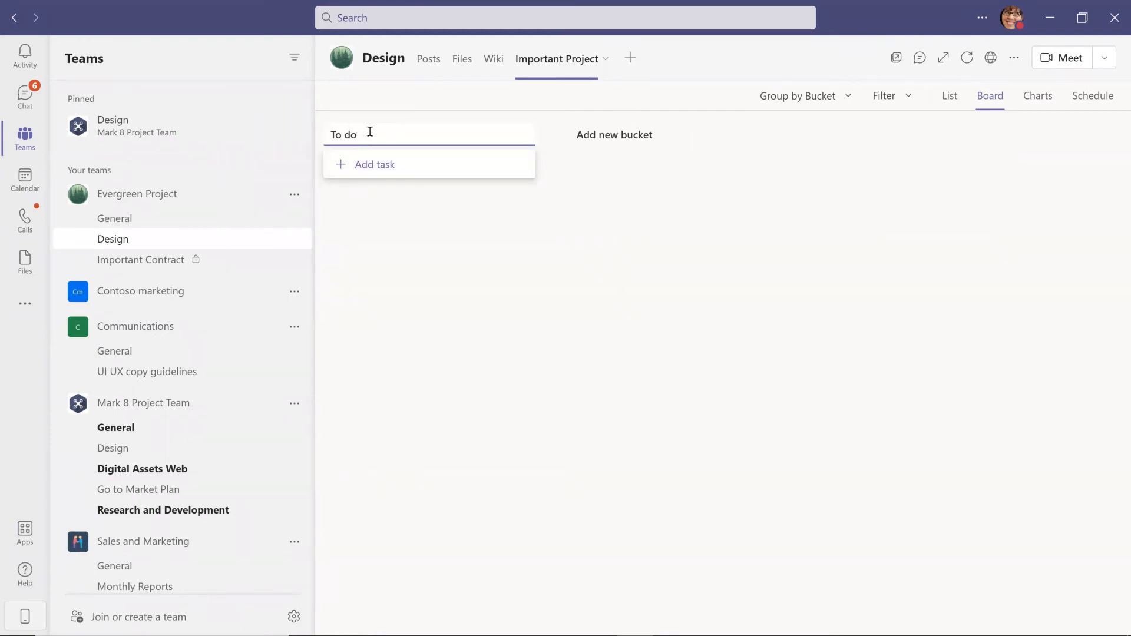
key("BackSpace")
key("BackSpace")
key("BackSpace")
key("BackSpace")
key("BackSpace")
type("Marketing")
key("Return")
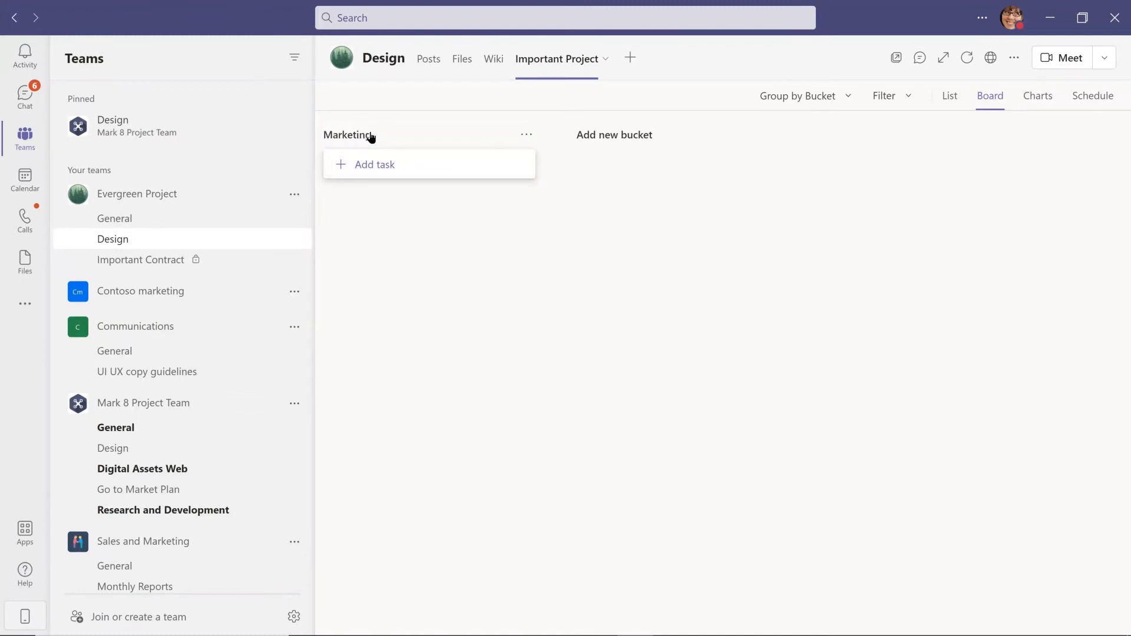
Step: Add a task named "Draft marketing plan" to the Marketing bucket, due 11/15 and assigned to the presenter's own account
left_click(372, 165)
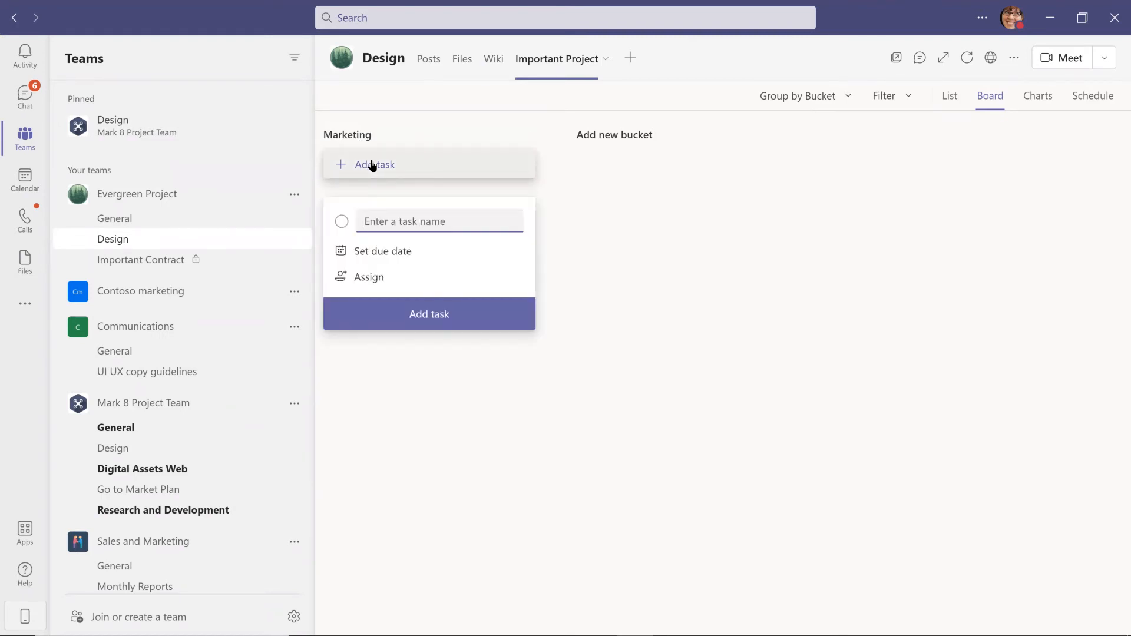
type("Draft marketing plan")
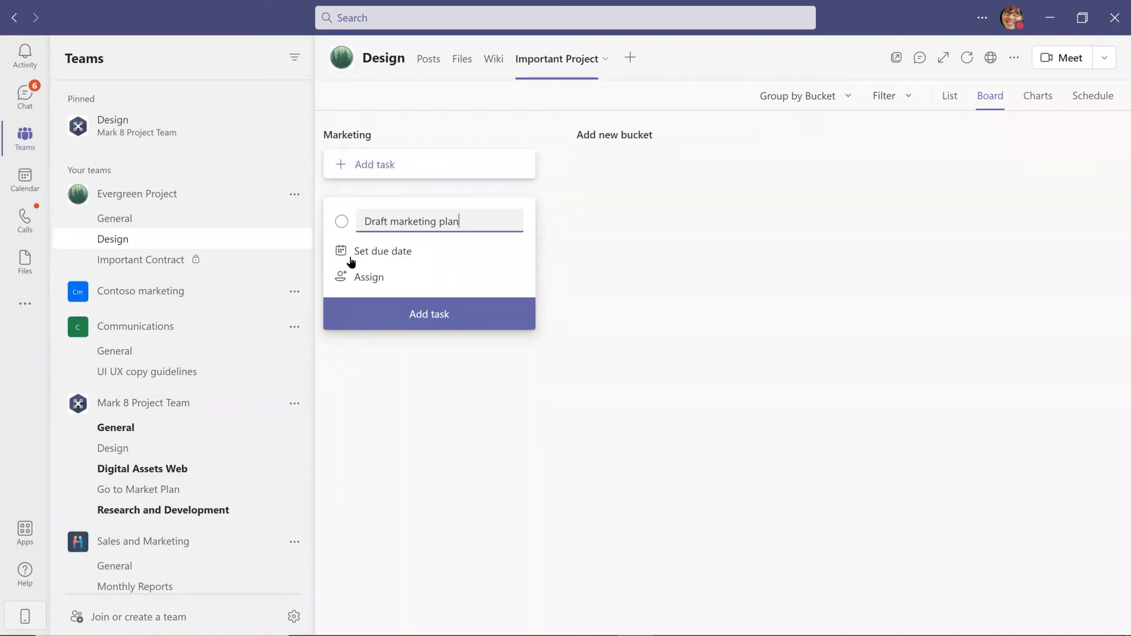
left_click(372, 255)
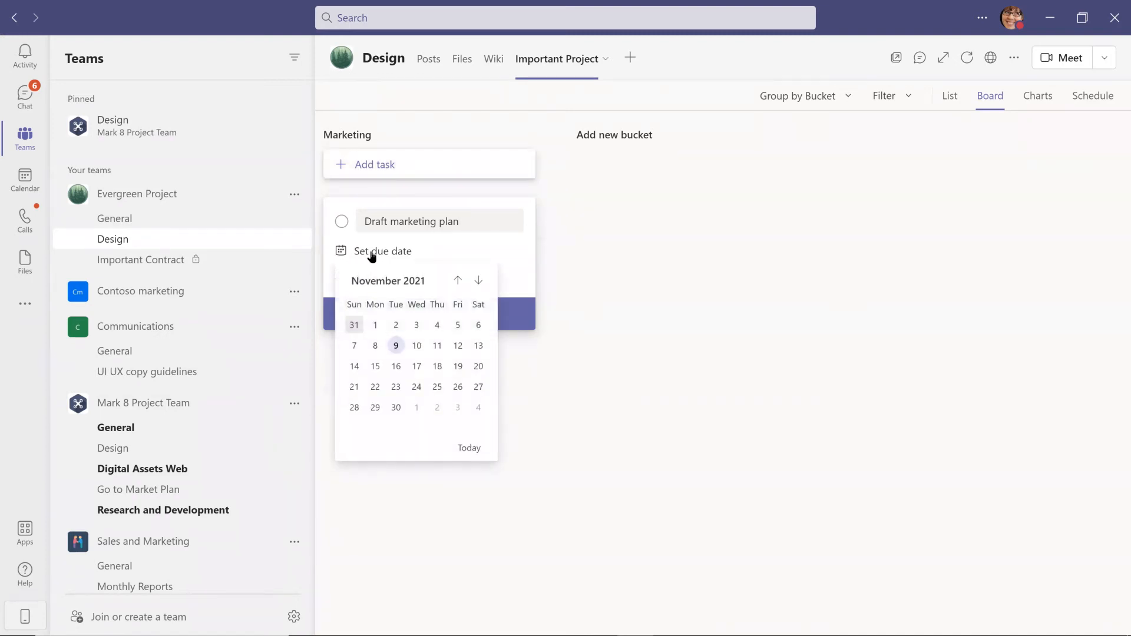
left_click(375, 366)
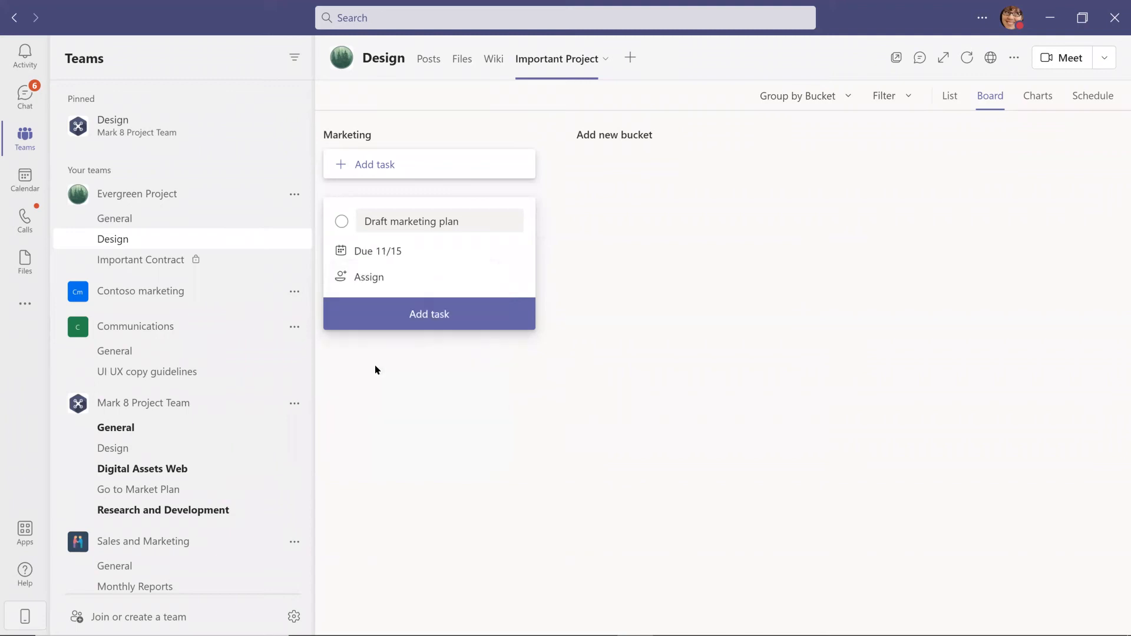
left_click(373, 279)
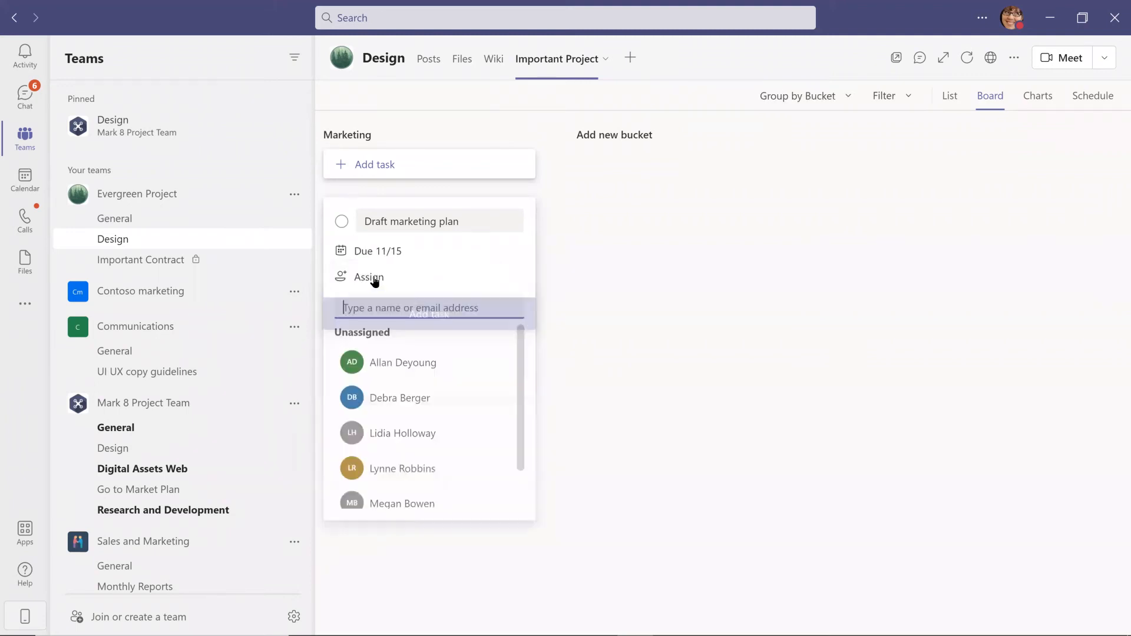
type("meg")
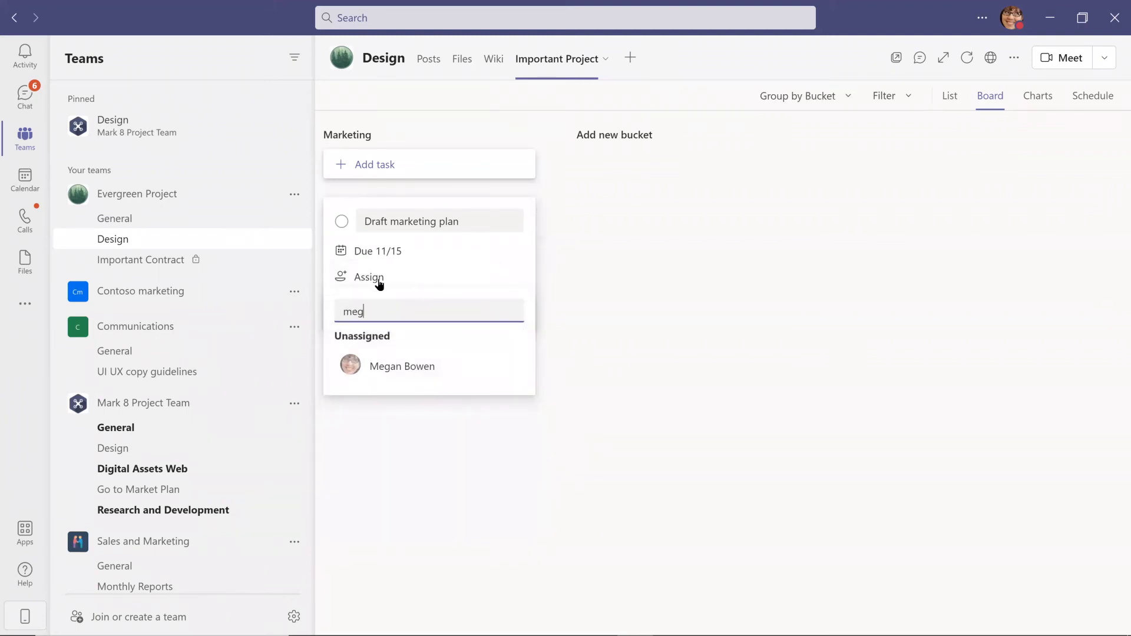
left_click(386, 369)
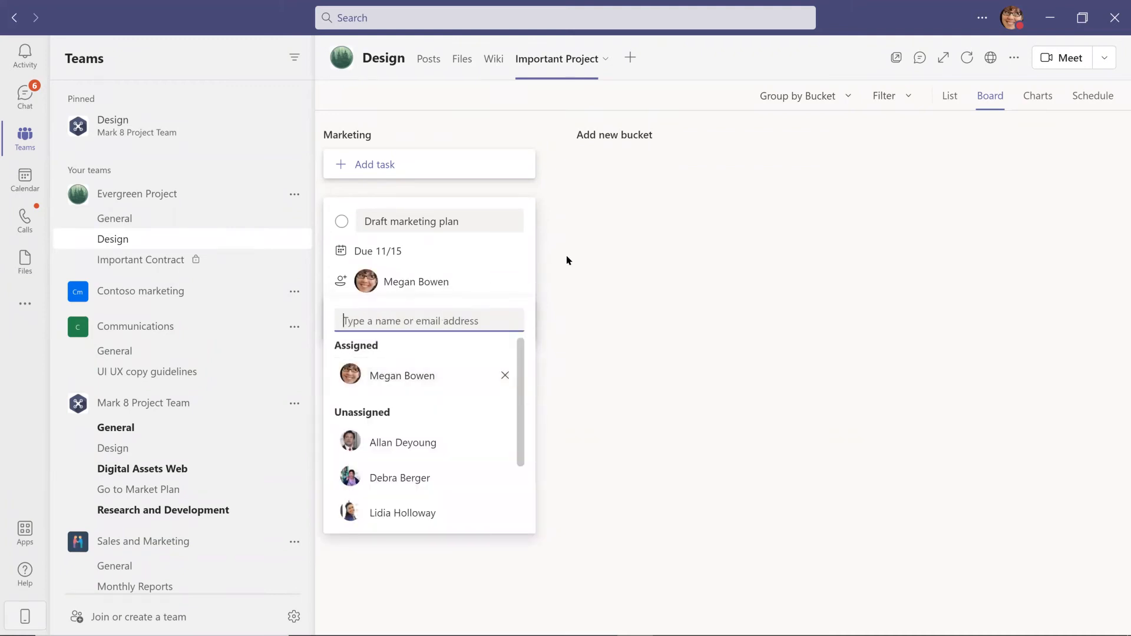
left_click(560, 300)
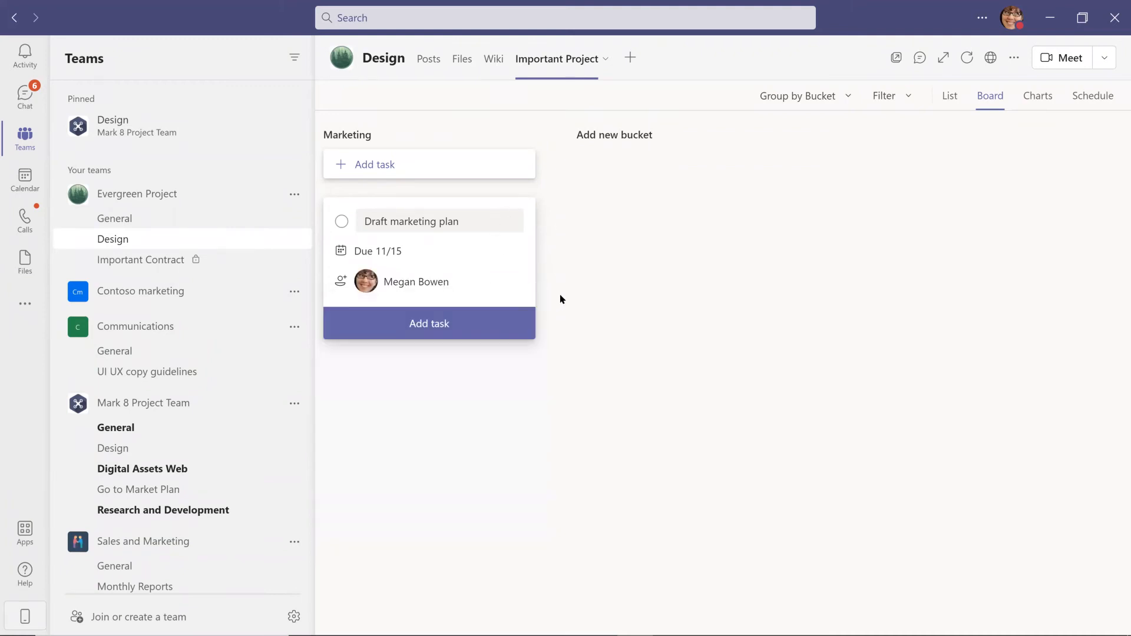
left_click(422, 329)
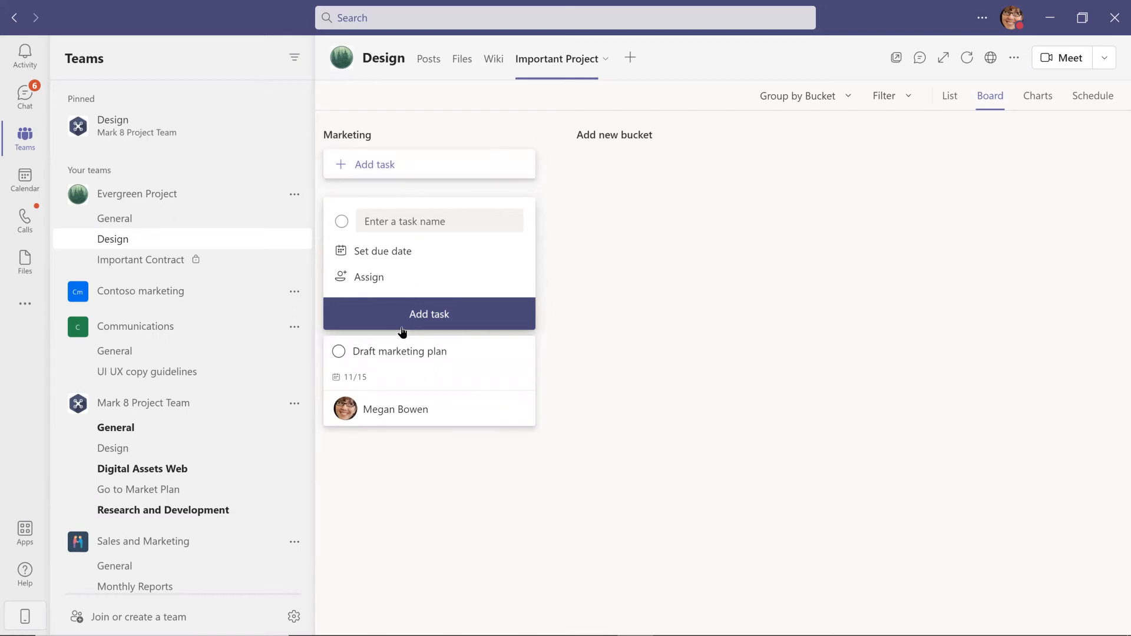
Step: Add a new bucket named "Project Management" to the plan
left_click(603, 138)
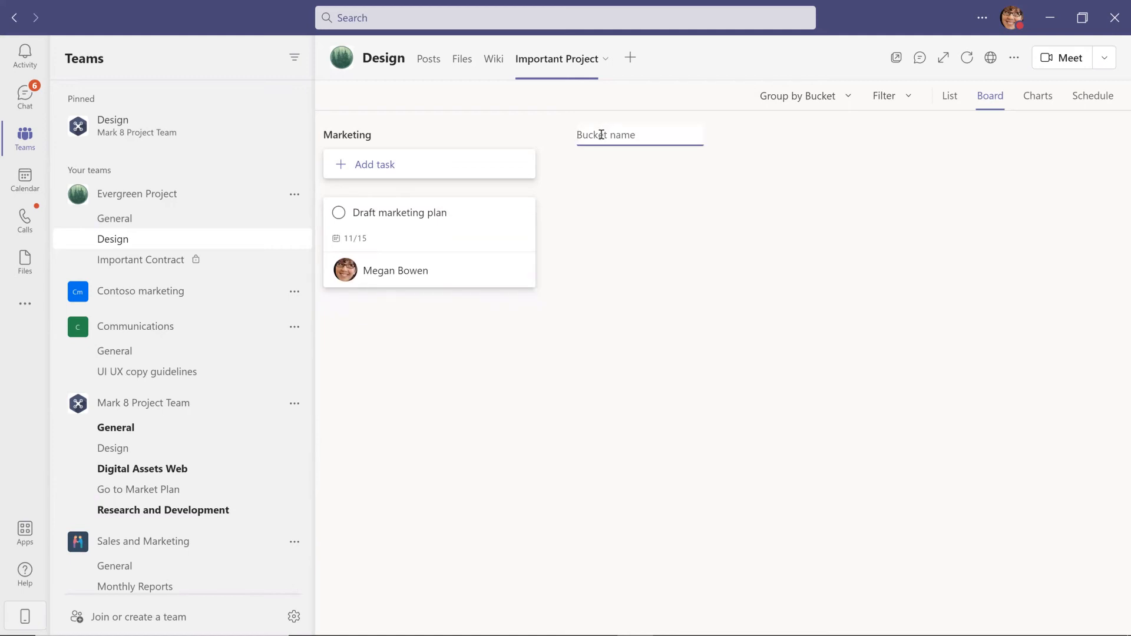
type("Project Management")
key("Return")
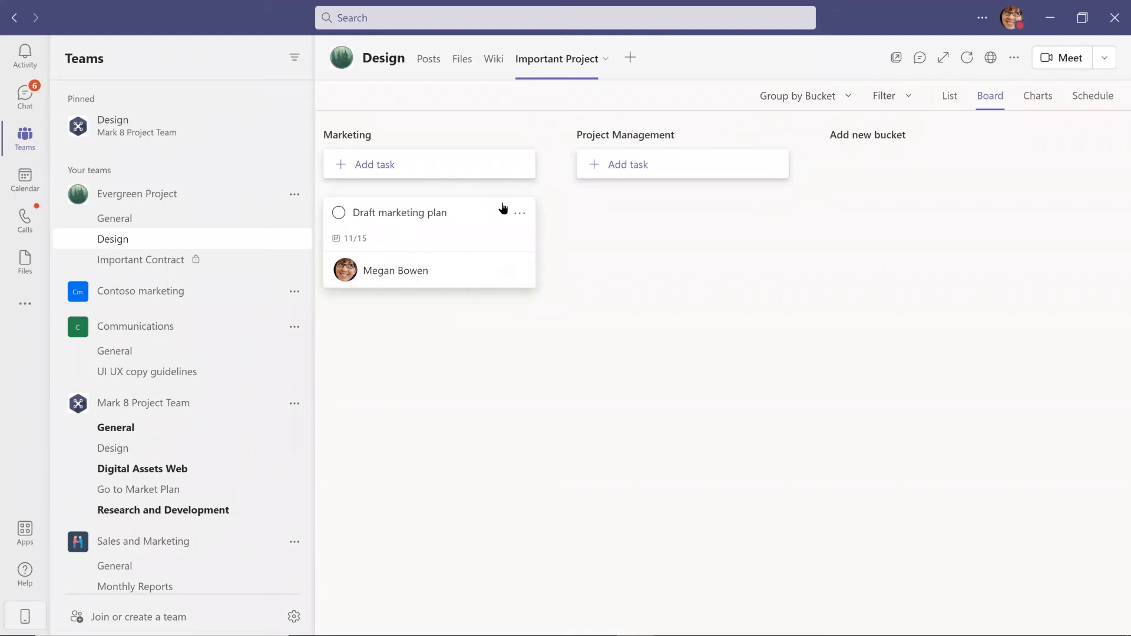
Step: Add a task named "Define IT needs" to the Project Management bucket, due 12/06 and assigned to another team member
left_click(600, 168)
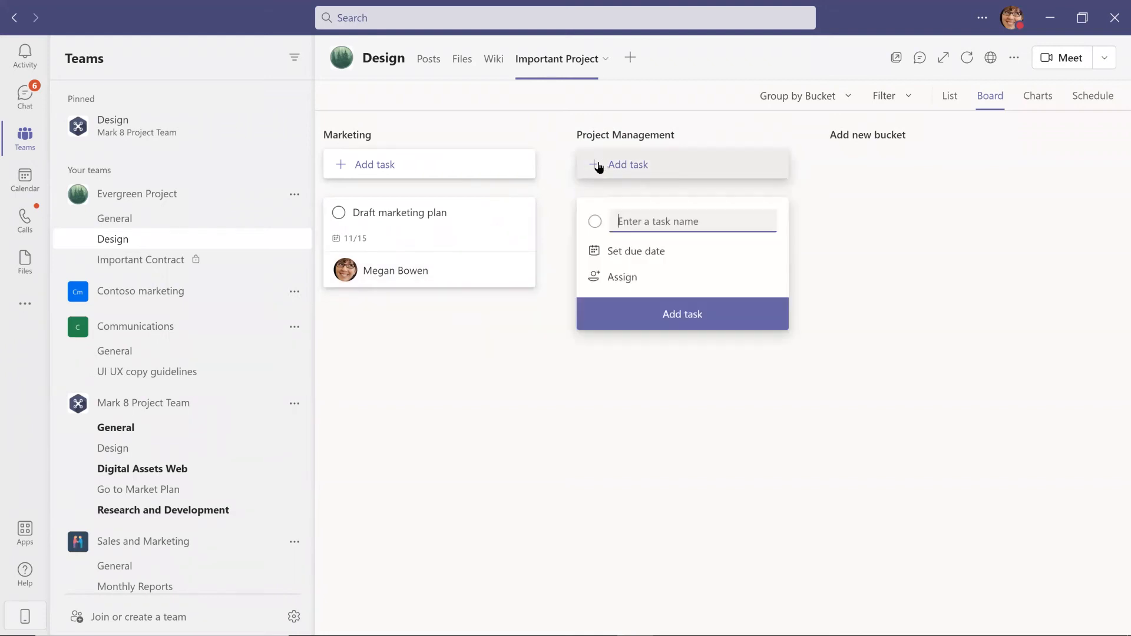
type("Define IT needs")
left_click(626, 252)
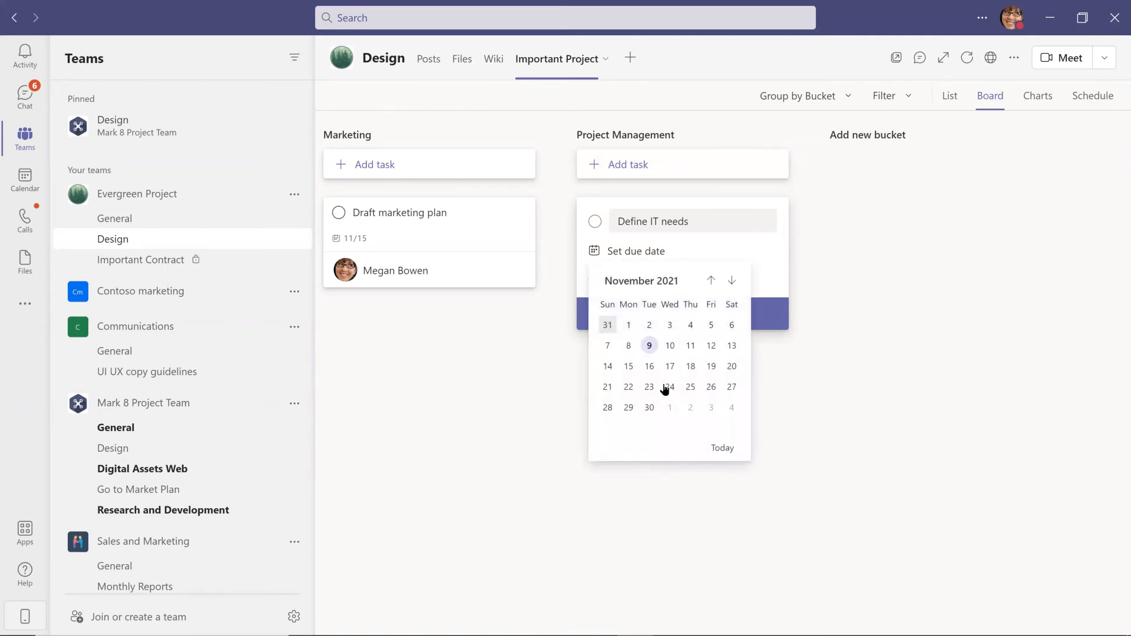
left_click(732, 281)
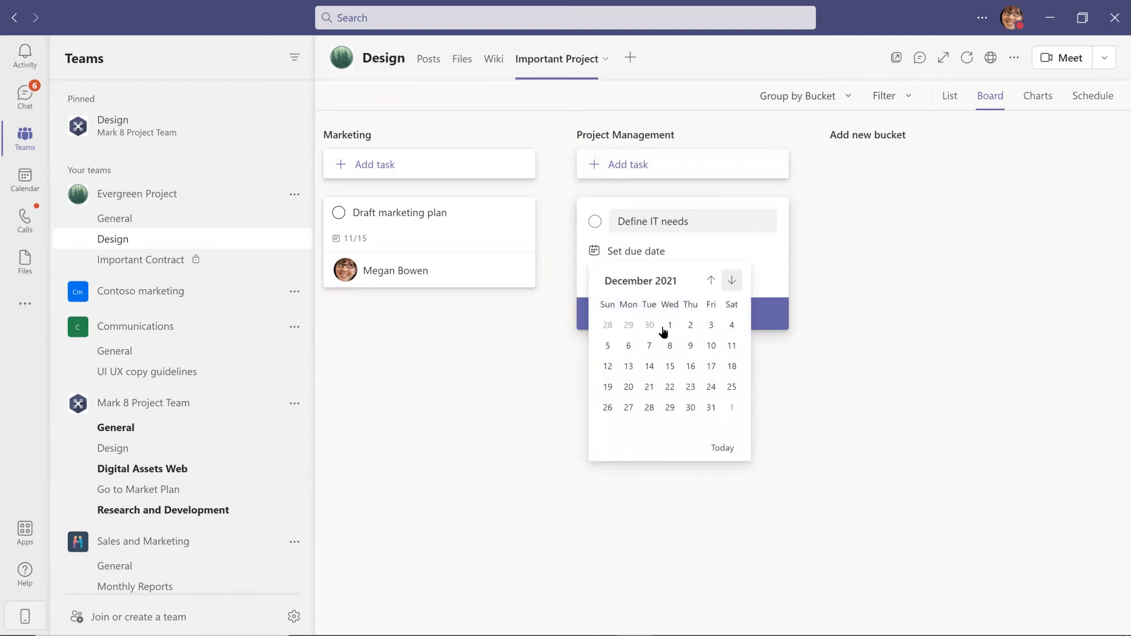
left_click(628, 347)
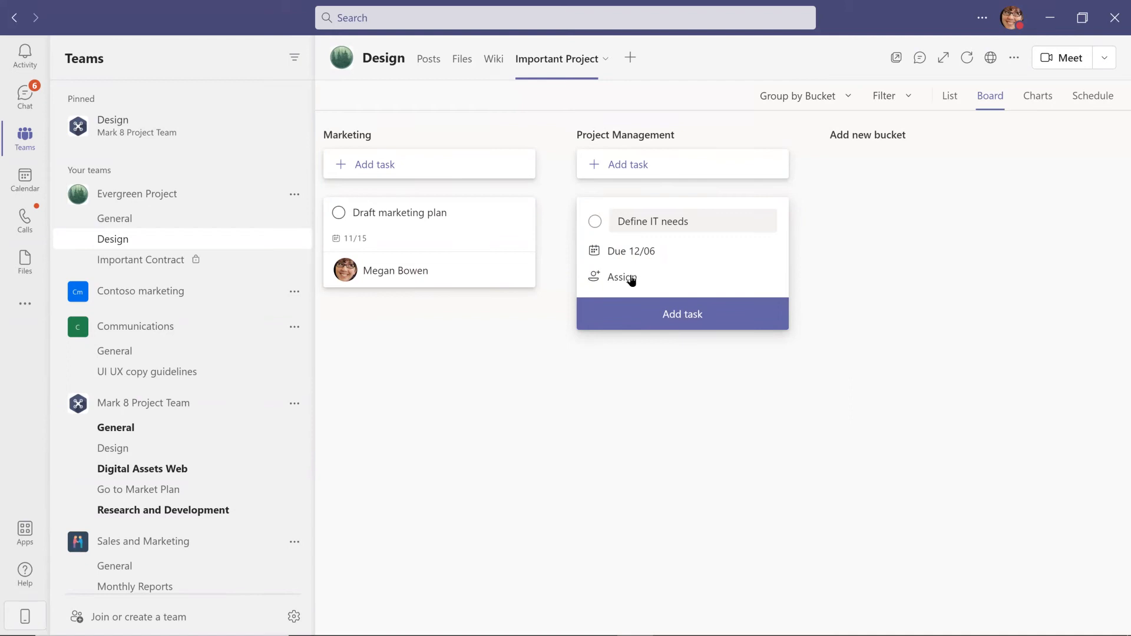
left_click(631, 280)
left_click(647, 365)
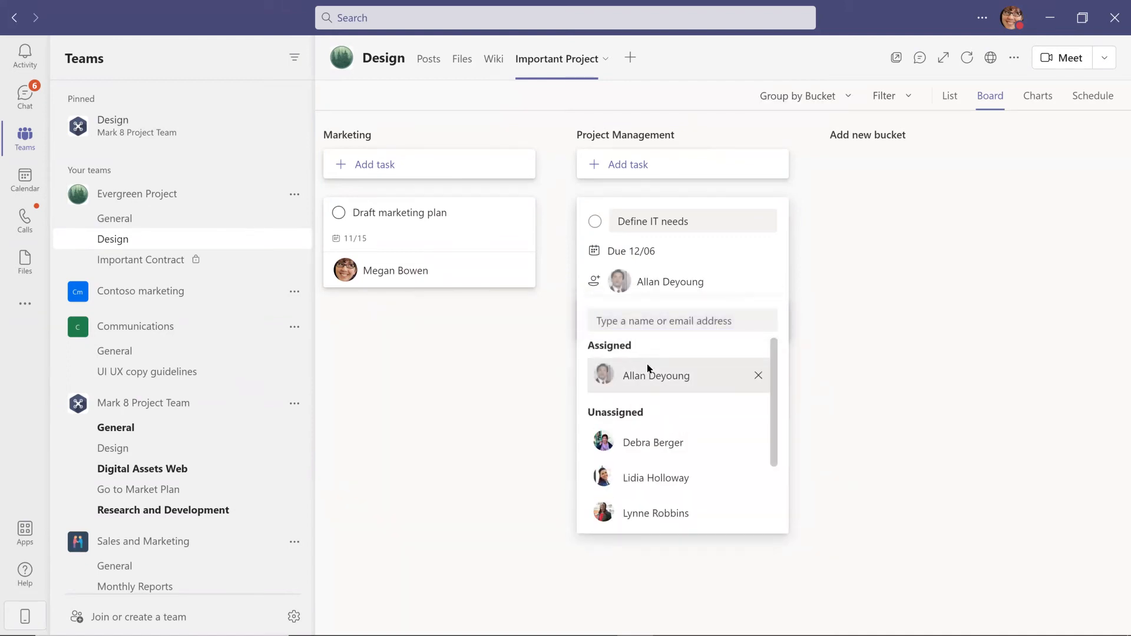
left_click(755, 262)
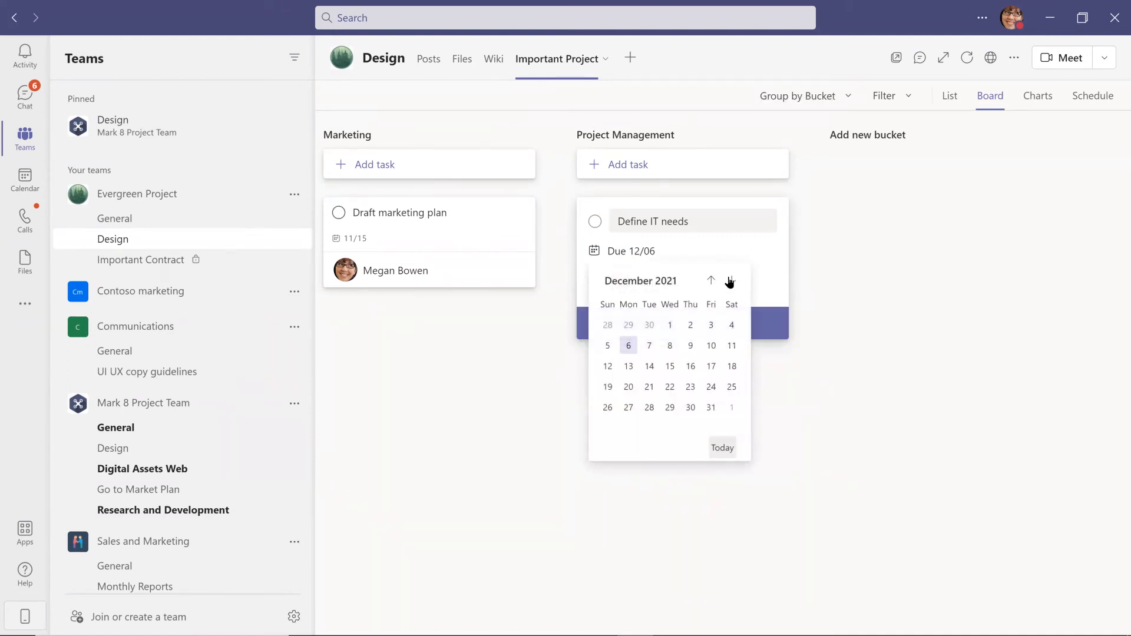
left_click(796, 280)
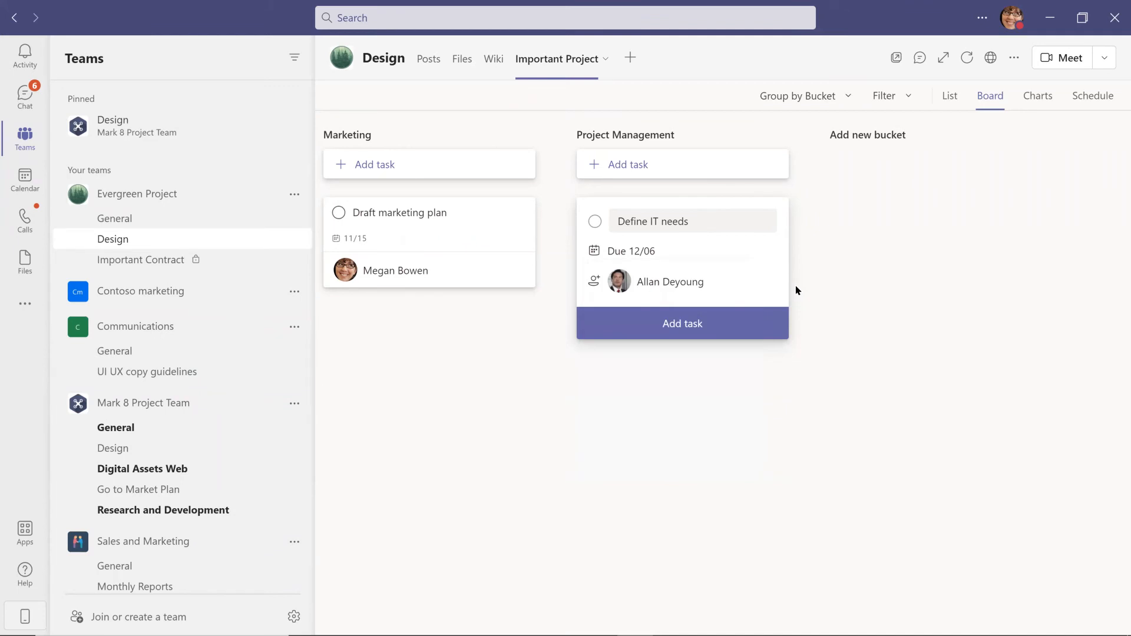
left_click(683, 324)
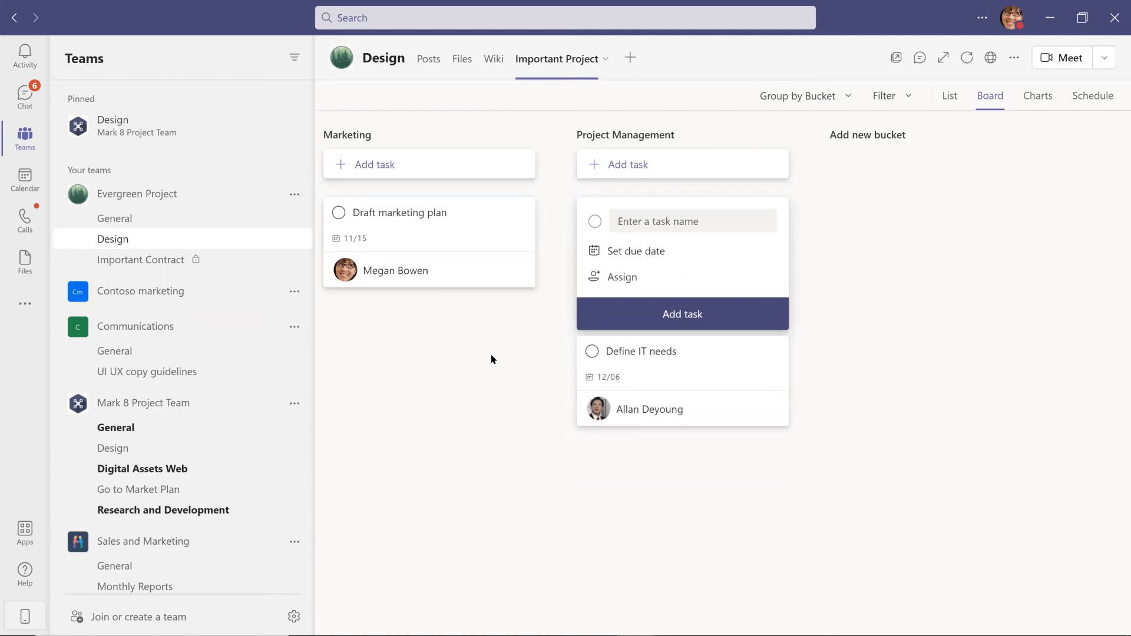
left_click(433, 331)
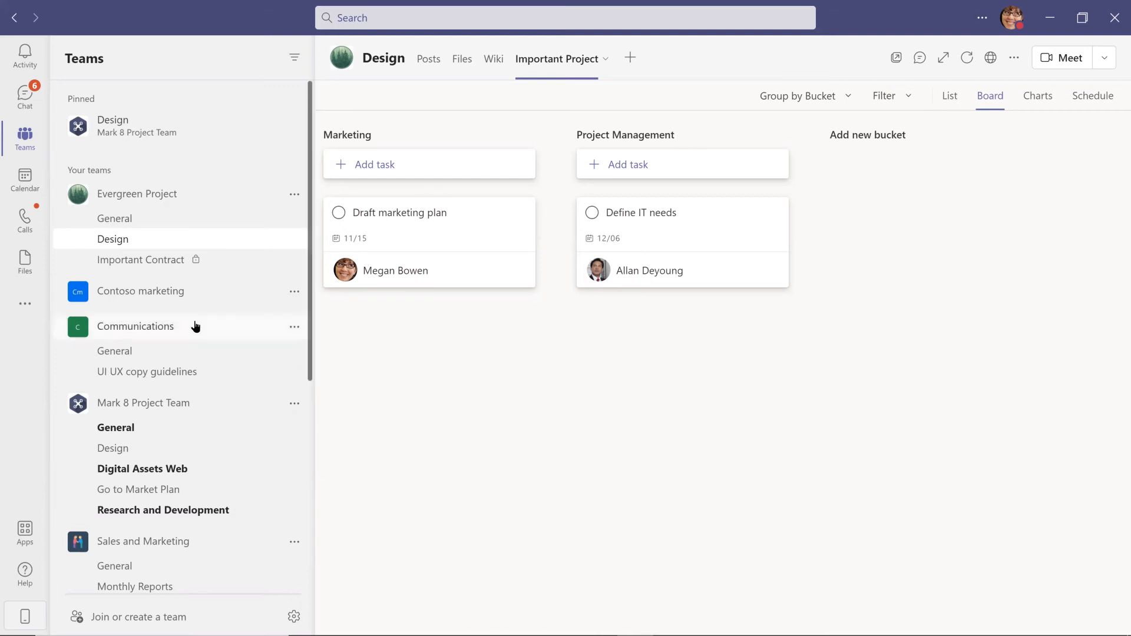
Step: Open the Product List in the Products channel of the Sales and Marketing team
scroll(188, 327, "down", 3)
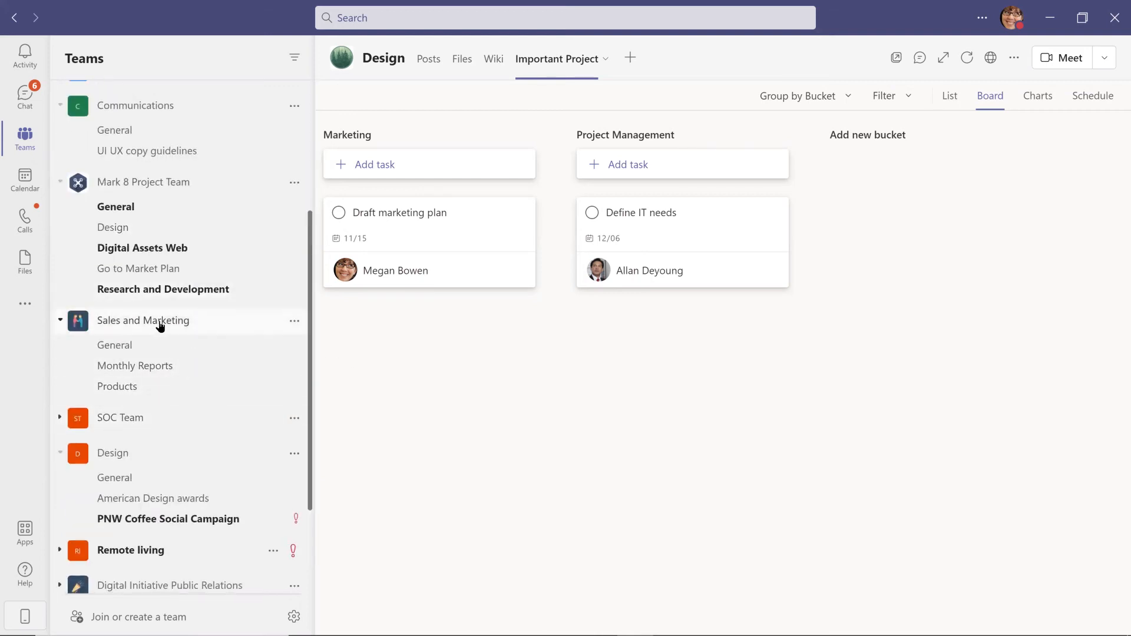
left_click(130, 390)
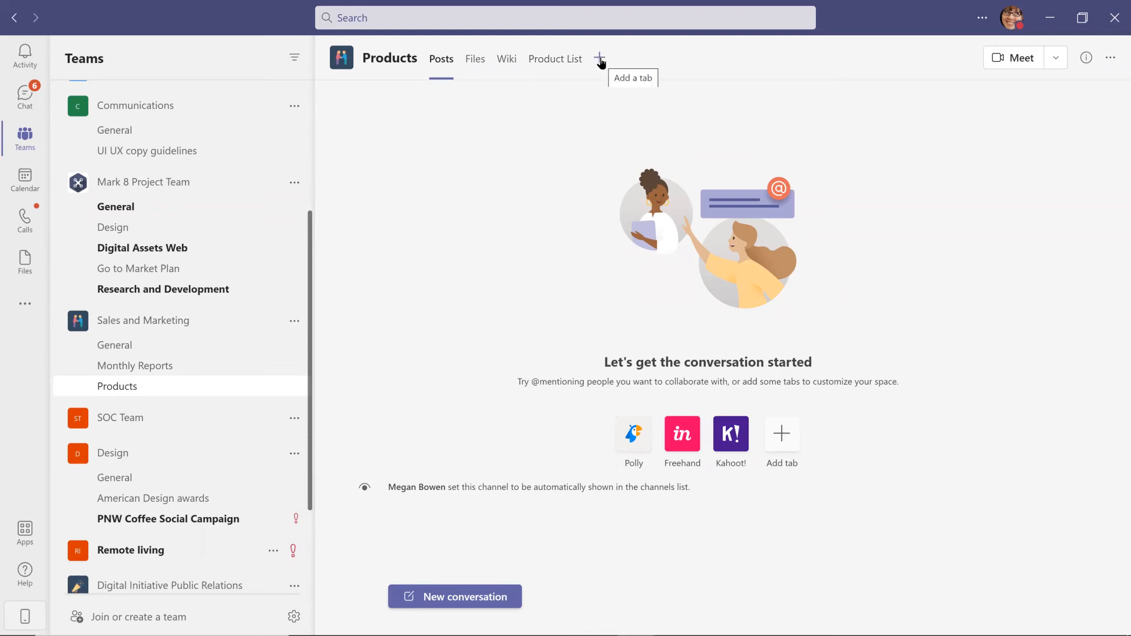
left_click(547, 62)
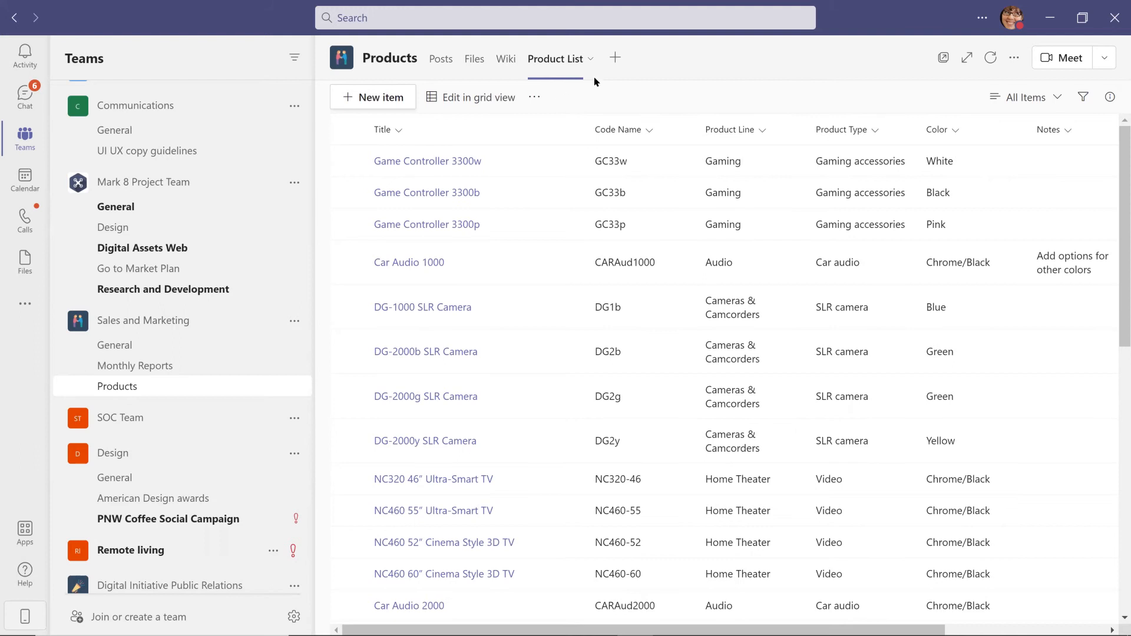
Step: Add a Lists tab to the Products channel and display the team's existing lists available for it
left_click(616, 59)
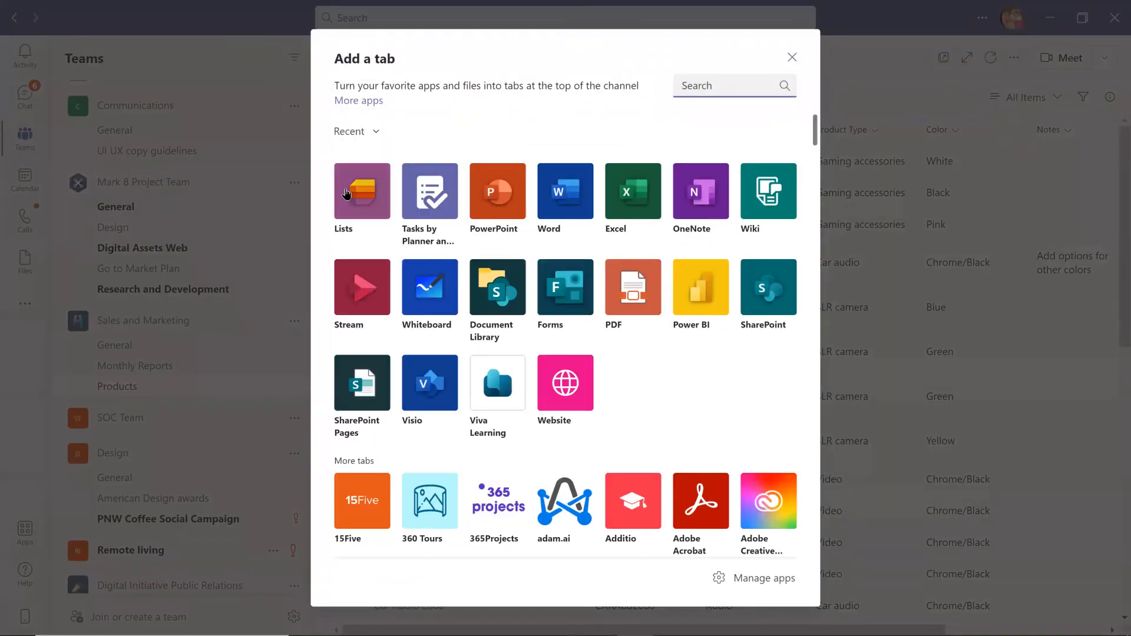
left_click(353, 191)
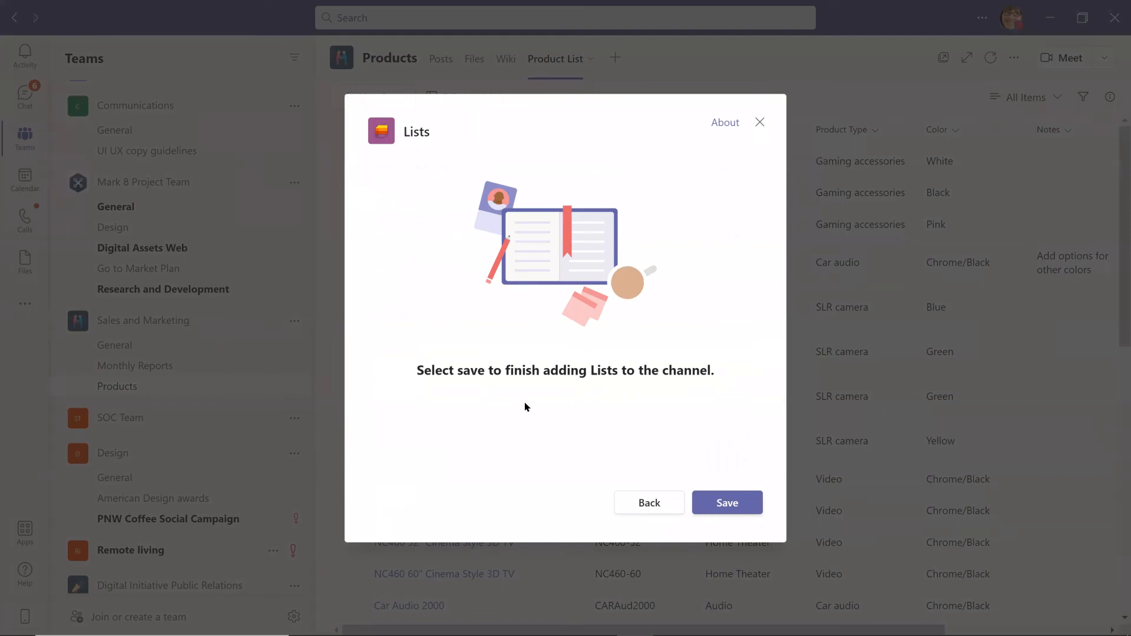
left_click(716, 504)
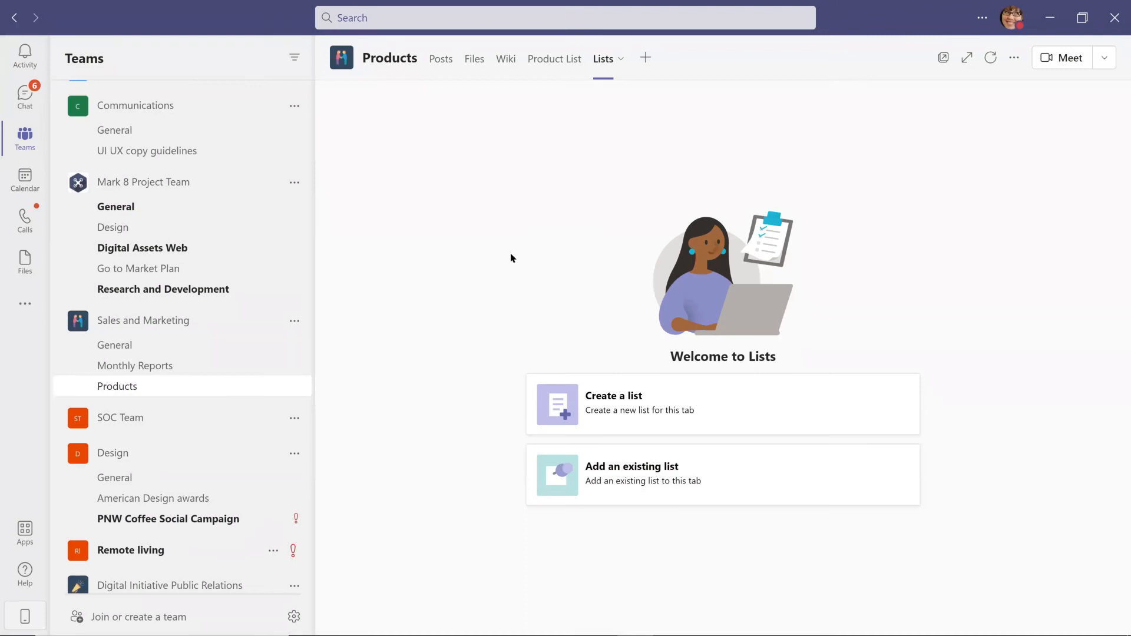
left_click(645, 480)
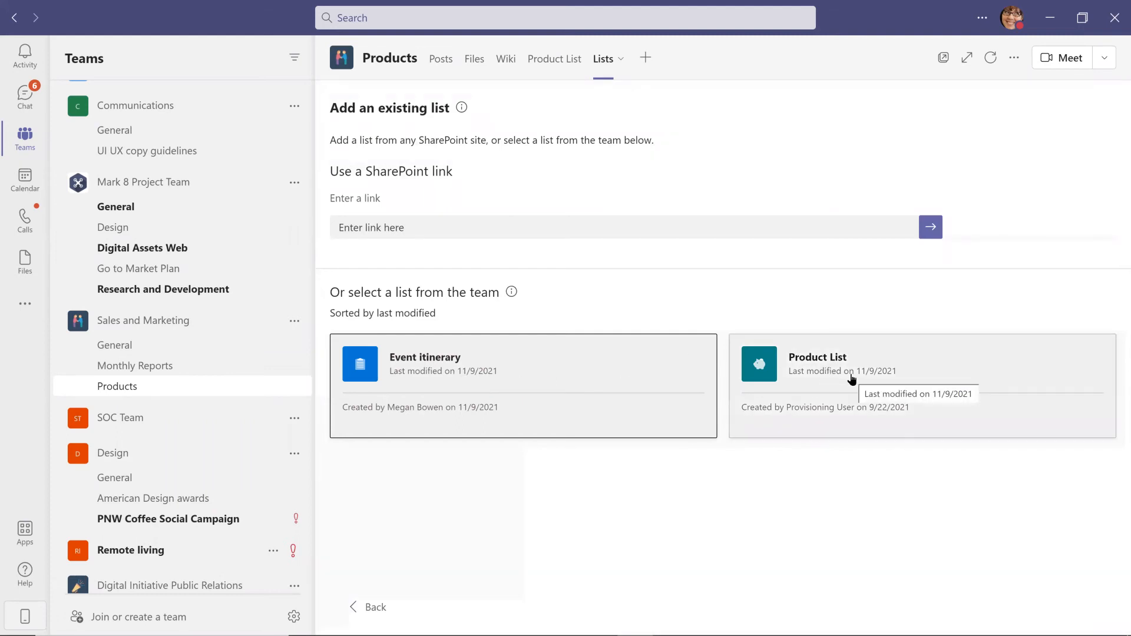
Step: Remove the Lists tab from the Products channel and return to the Product List
left_click(619, 59)
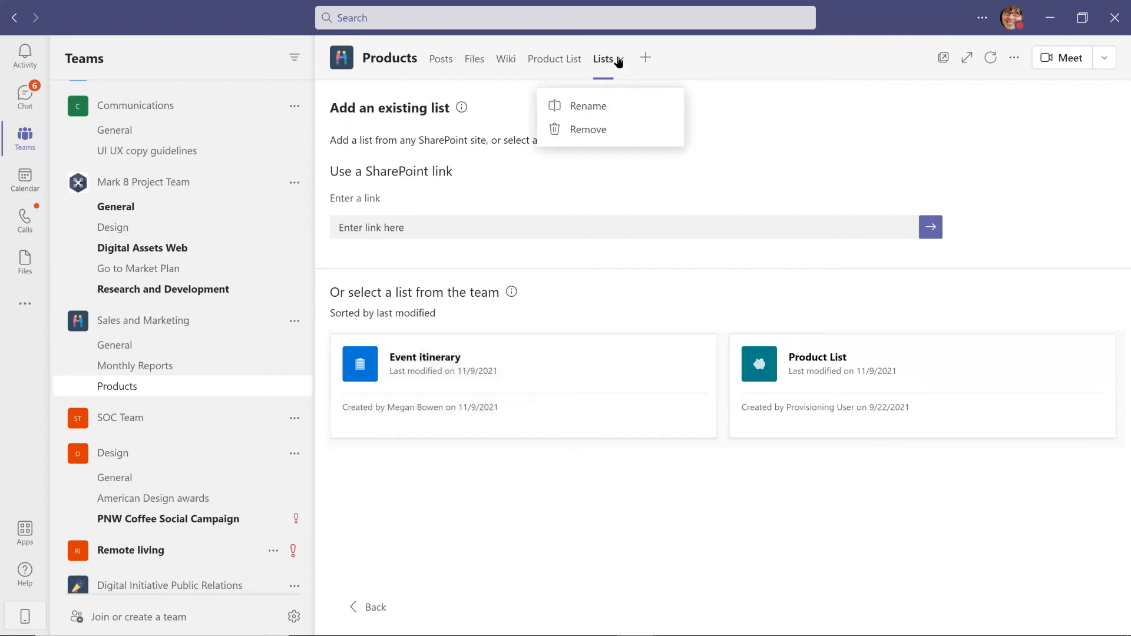
left_click(579, 130)
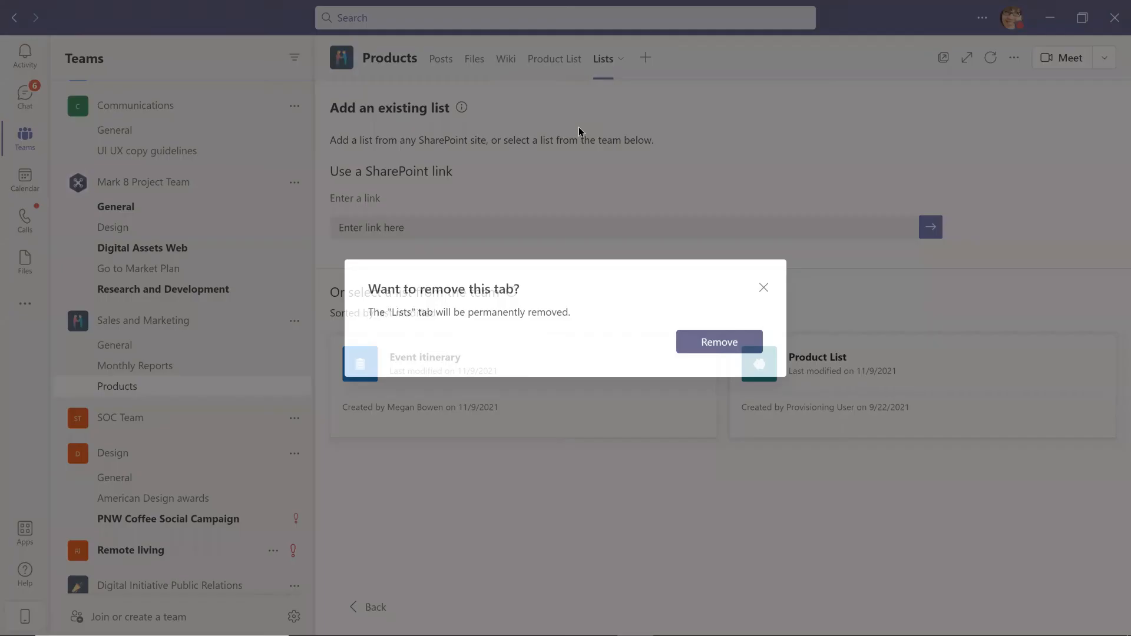
left_click(724, 348)
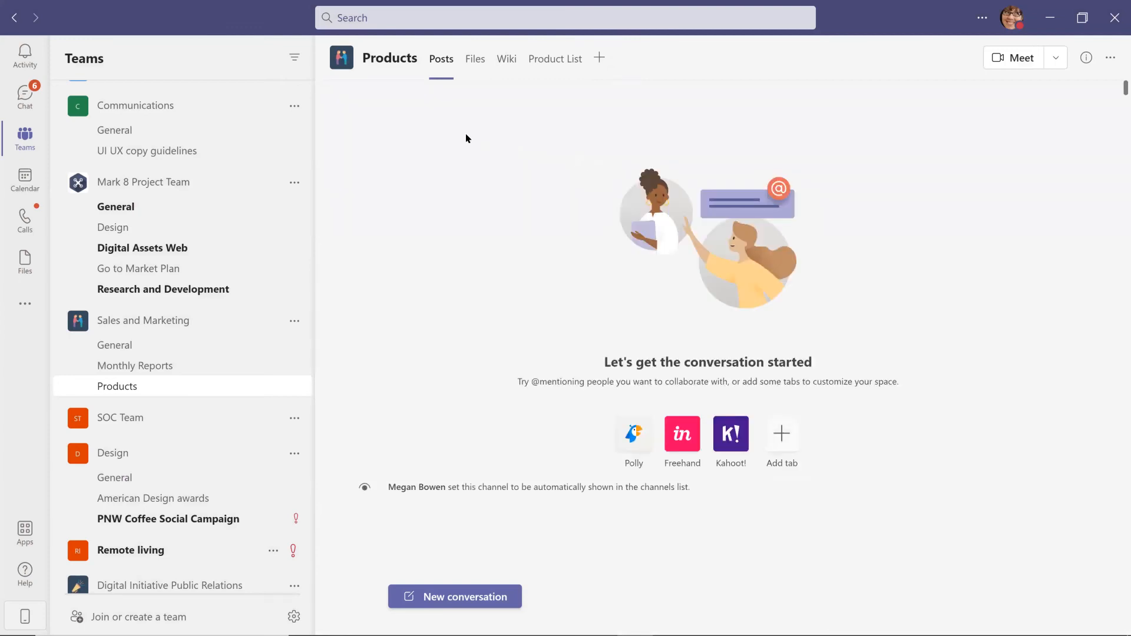
left_click(547, 62)
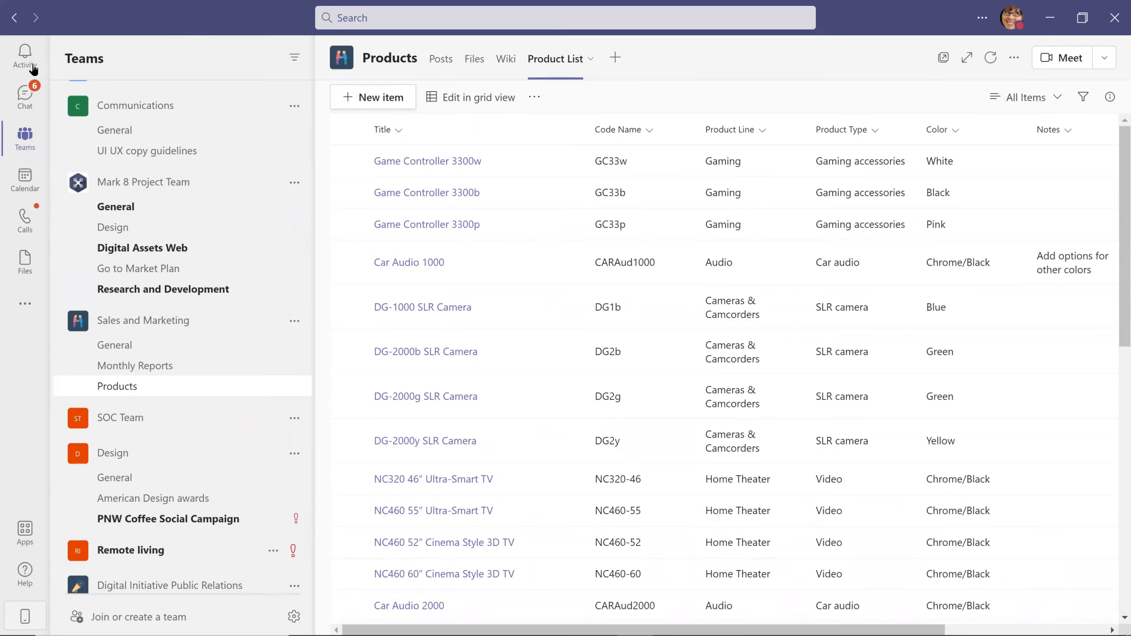
Step: Open the Tasks by Planner and To Do app, pin it, and return to it after visiting the calendar
left_click(24, 306)
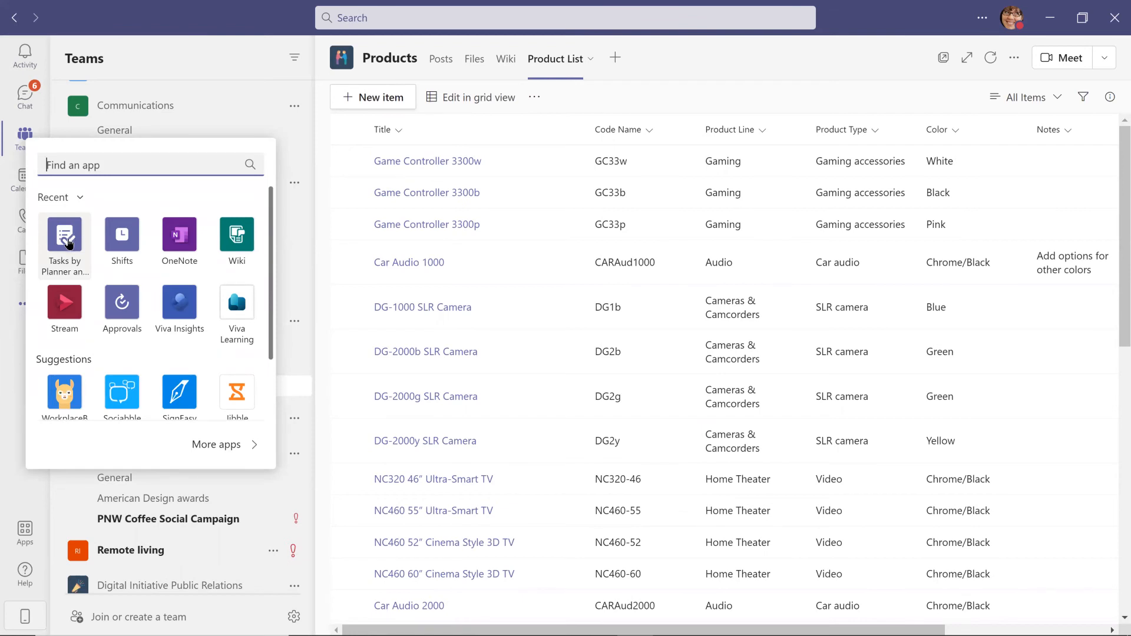
left_click(68, 244)
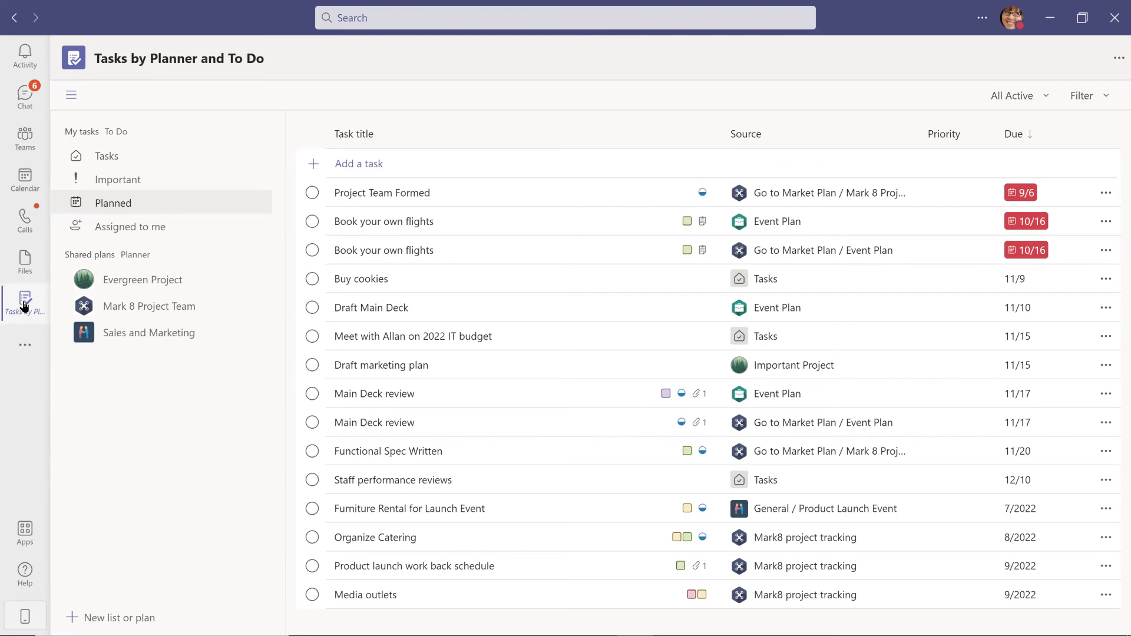
right_click(24, 305)
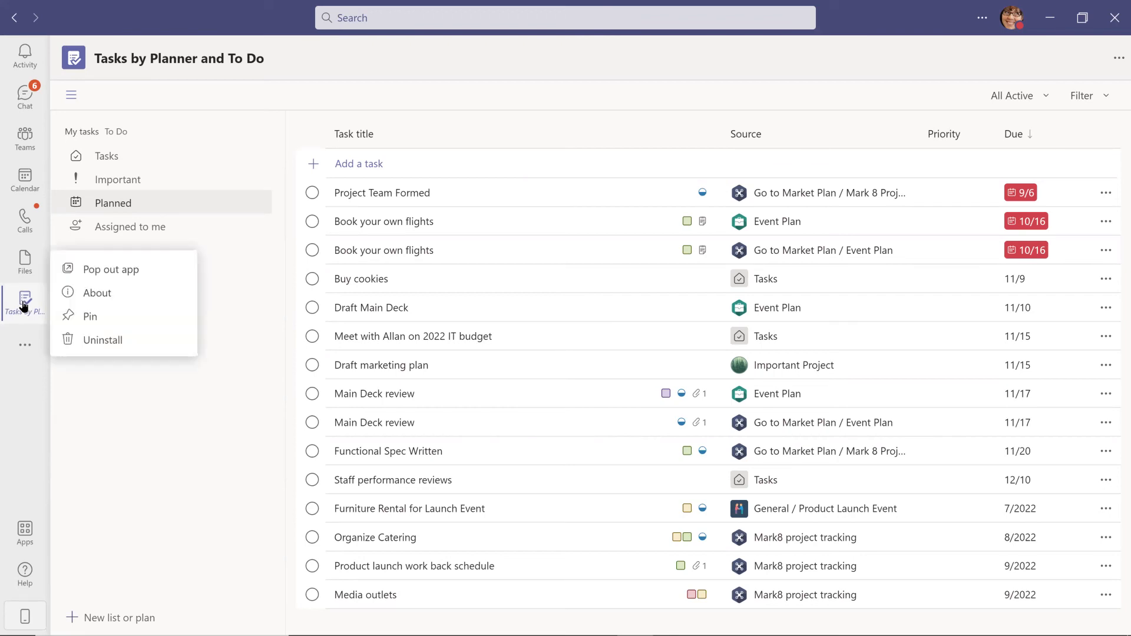
left_click(85, 318)
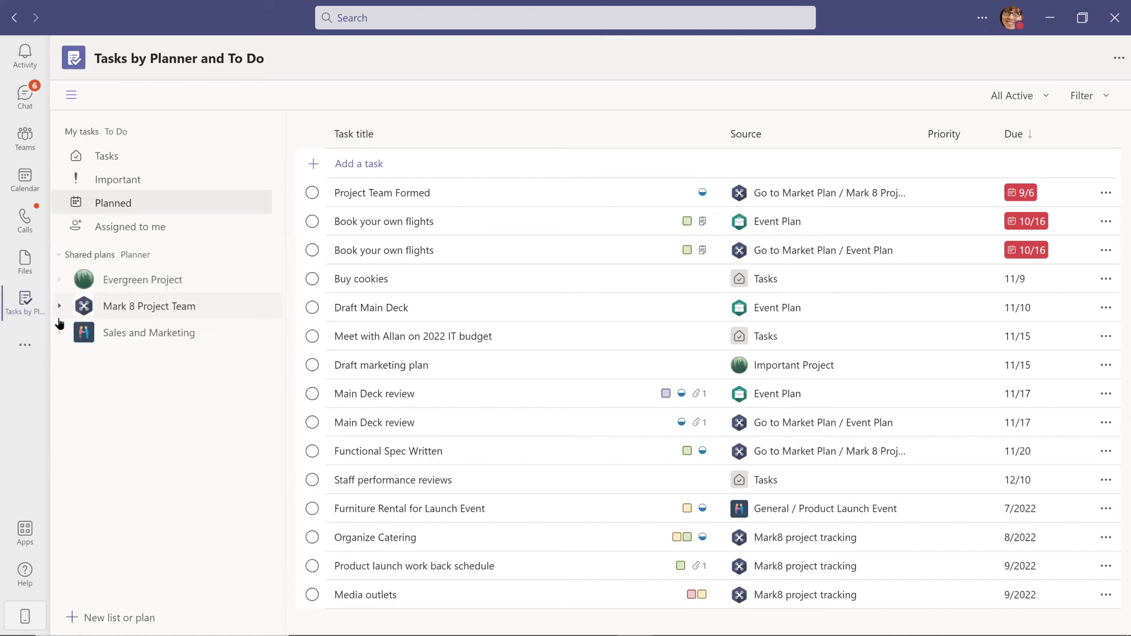
left_click(23, 179)
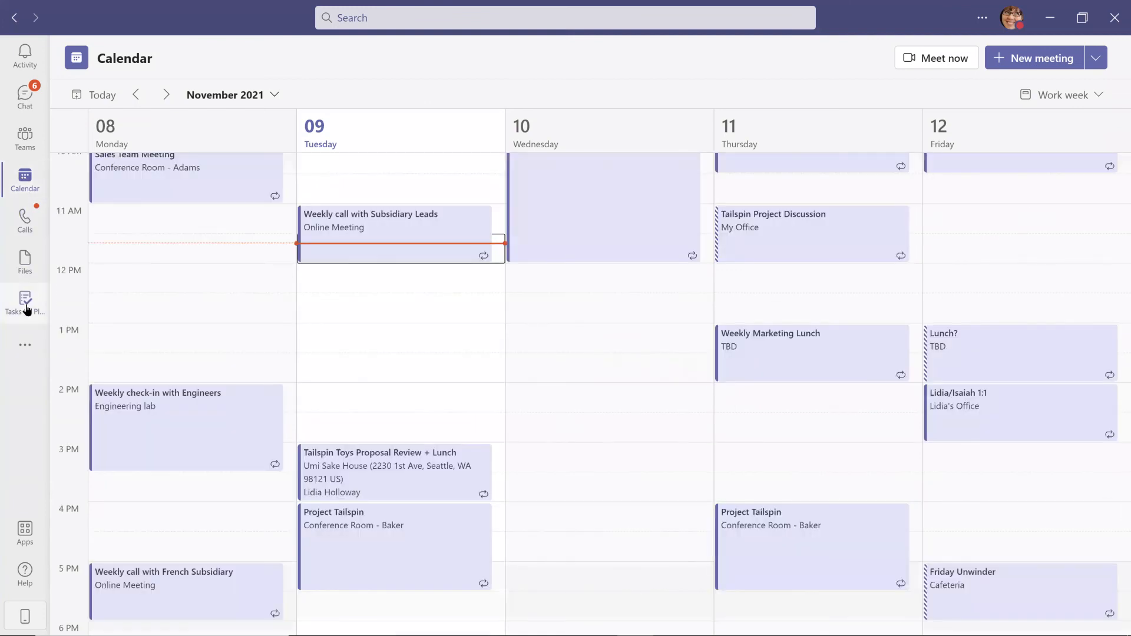
left_click(22, 309)
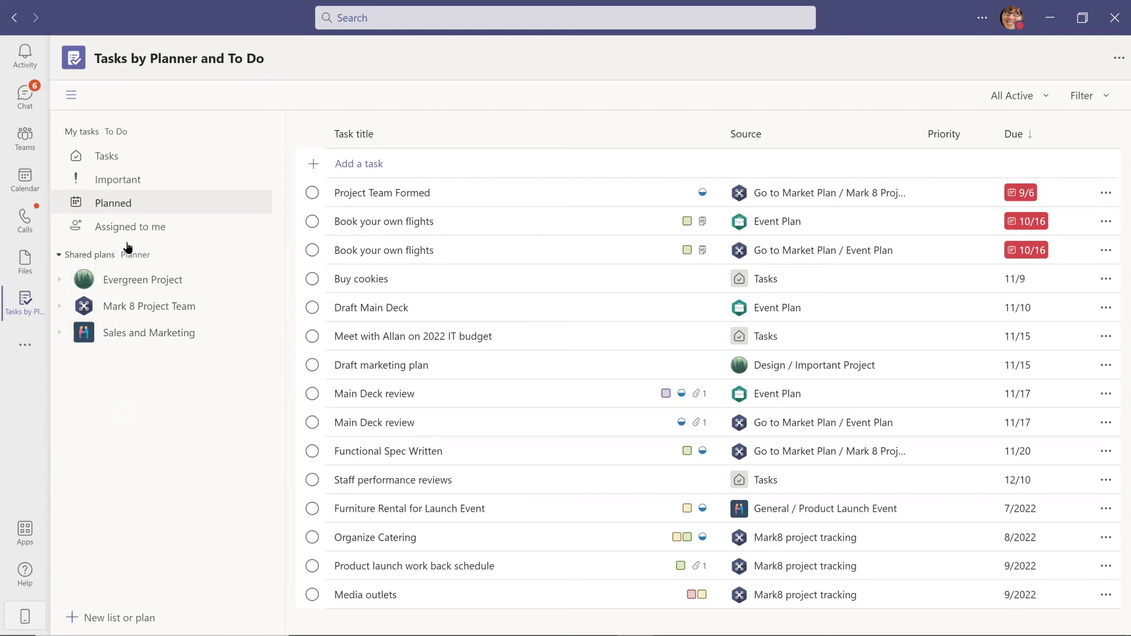
Step: Show the tasks assigned to the current account sorted by due date, and mark "Draft Main Deck" as complete
left_click(119, 179)
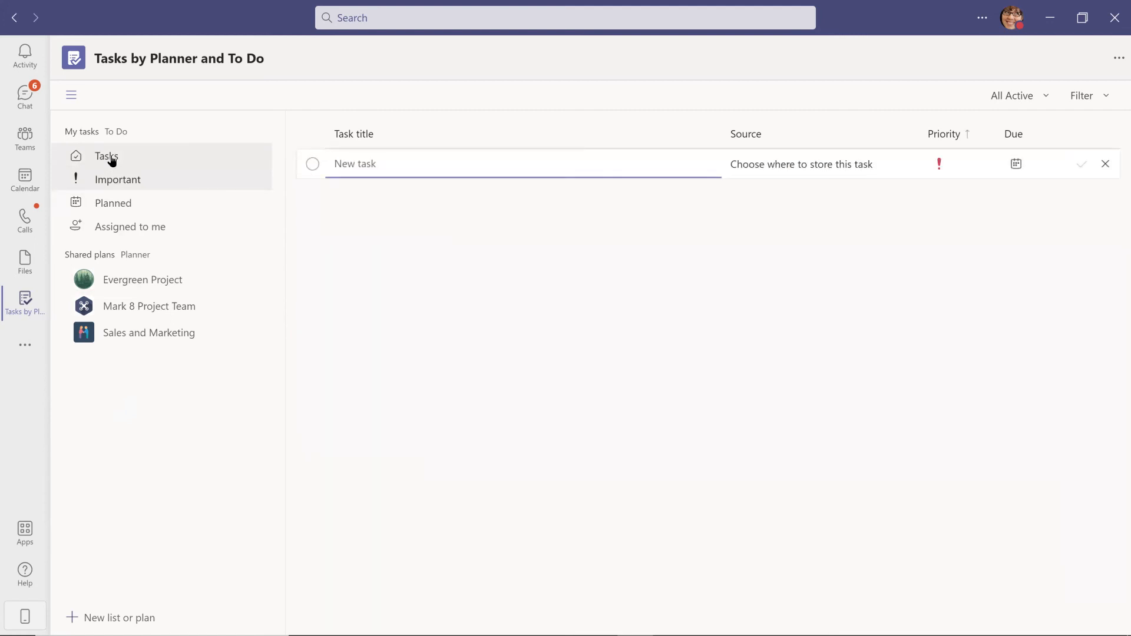
left_click(117, 232)
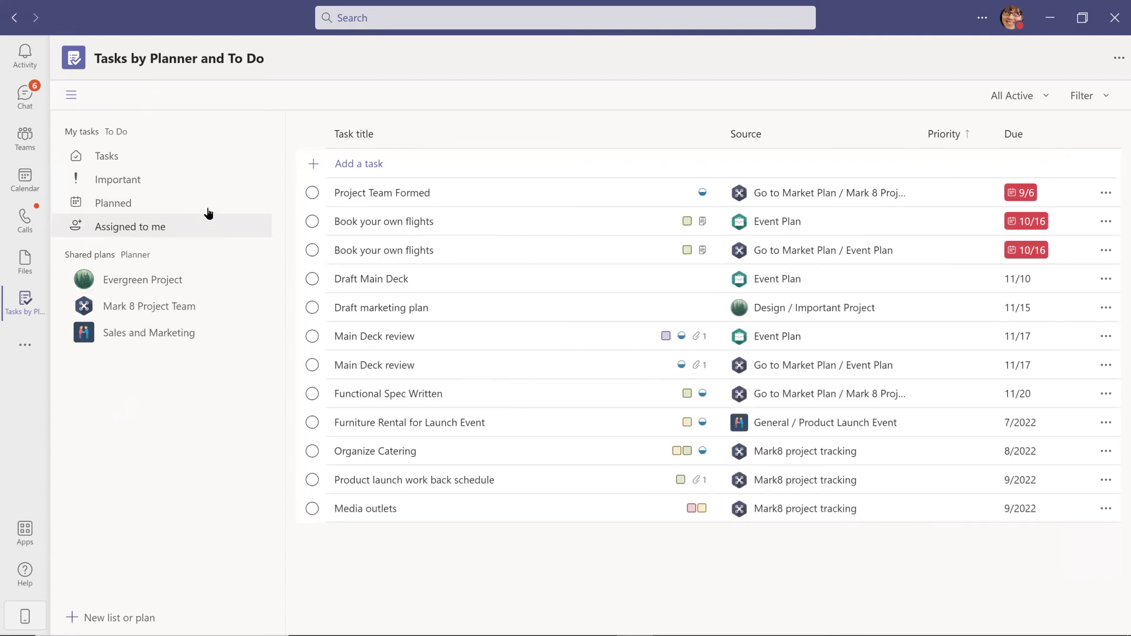
left_click(1029, 135)
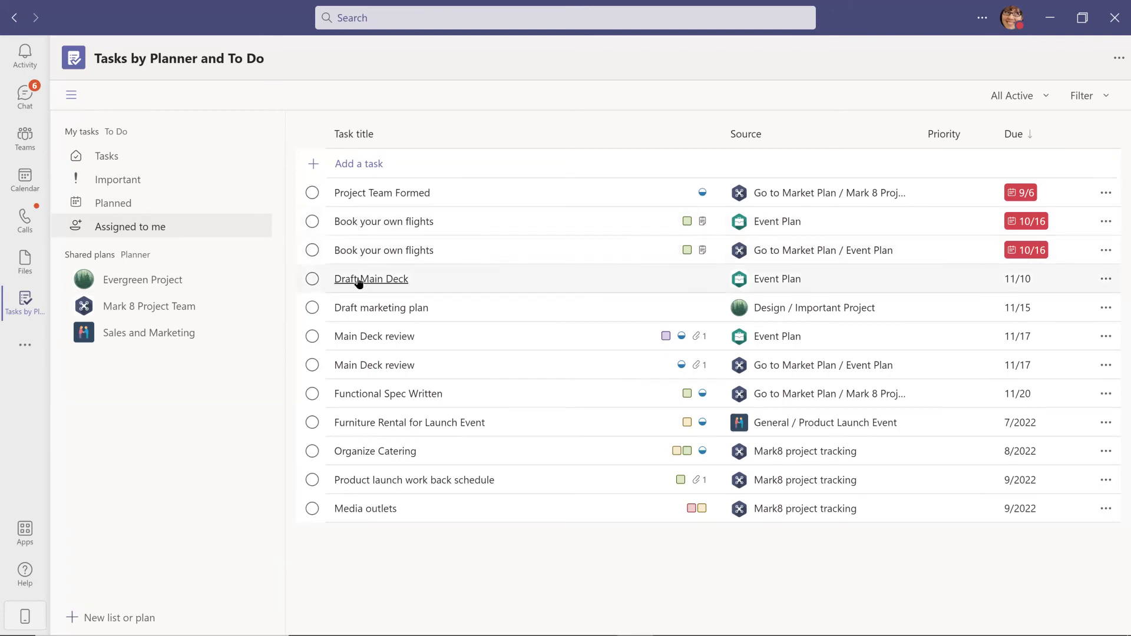
left_click(312, 279)
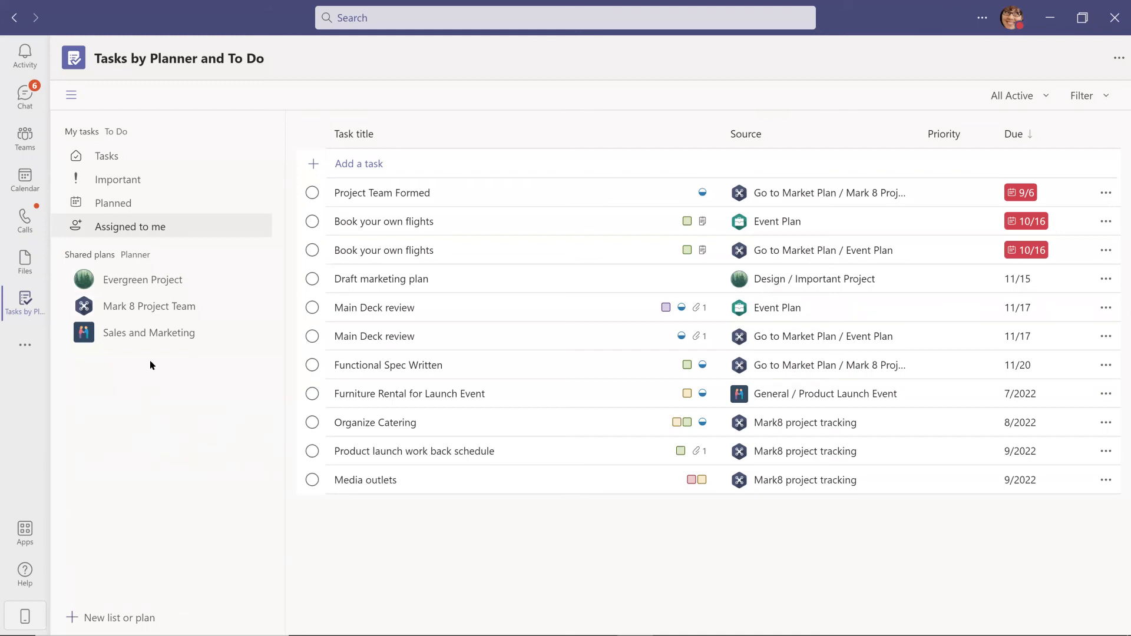
Step: Start a new task titled "Plan marketing team retreat" and store it in the Sales and Marketing team's Product Launch Event plan
left_click(366, 161)
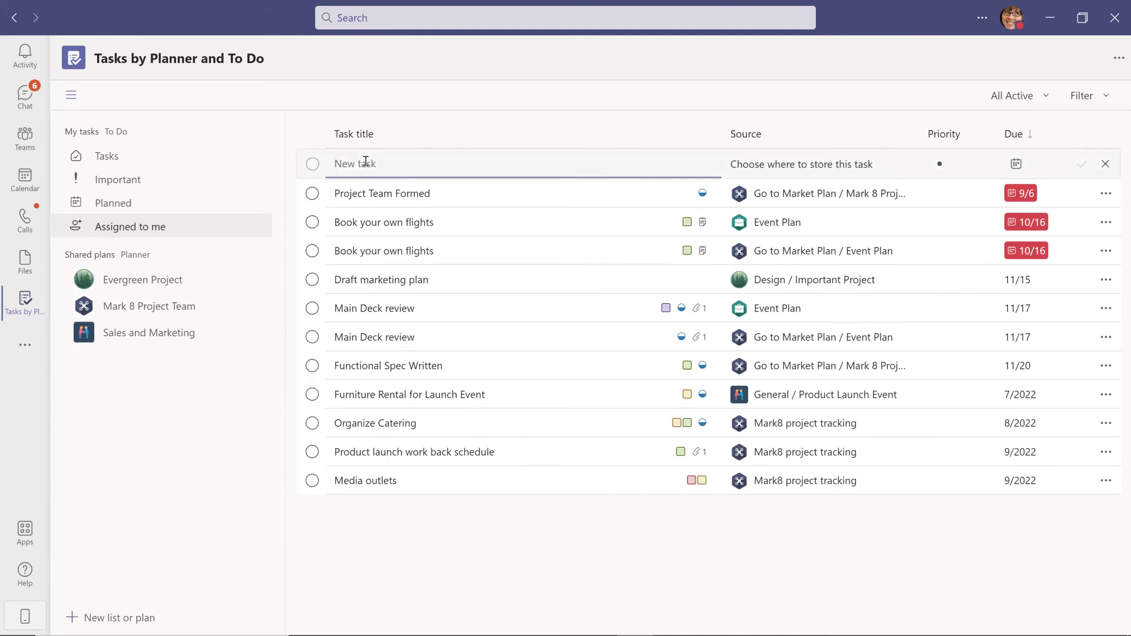
type("Plan marketing team retreat")
left_click(802, 164)
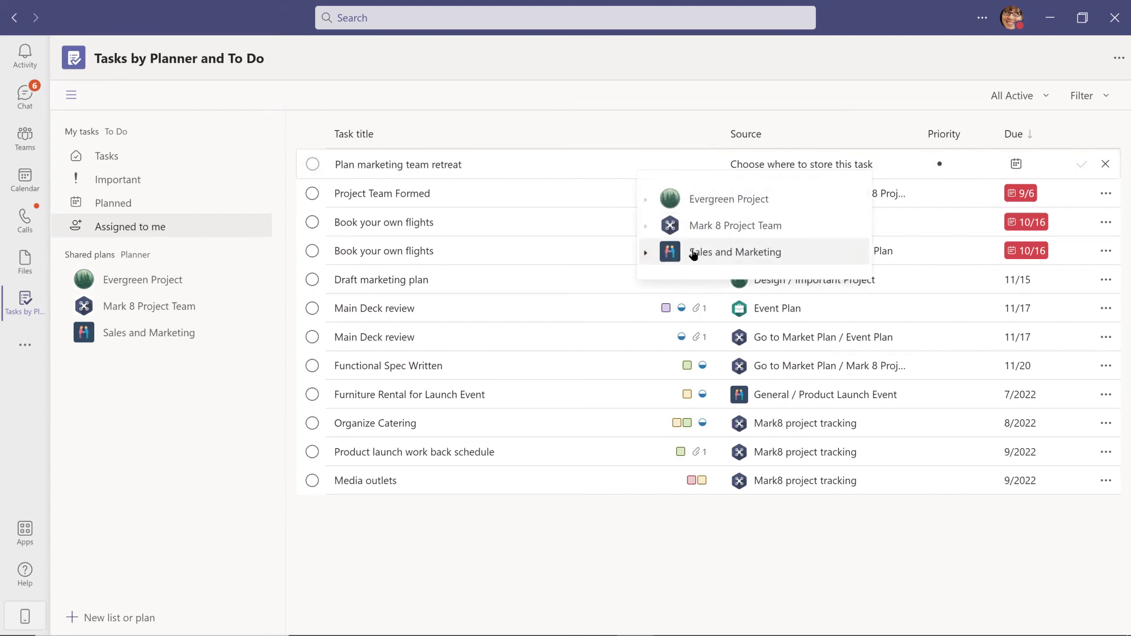
left_click(646, 256)
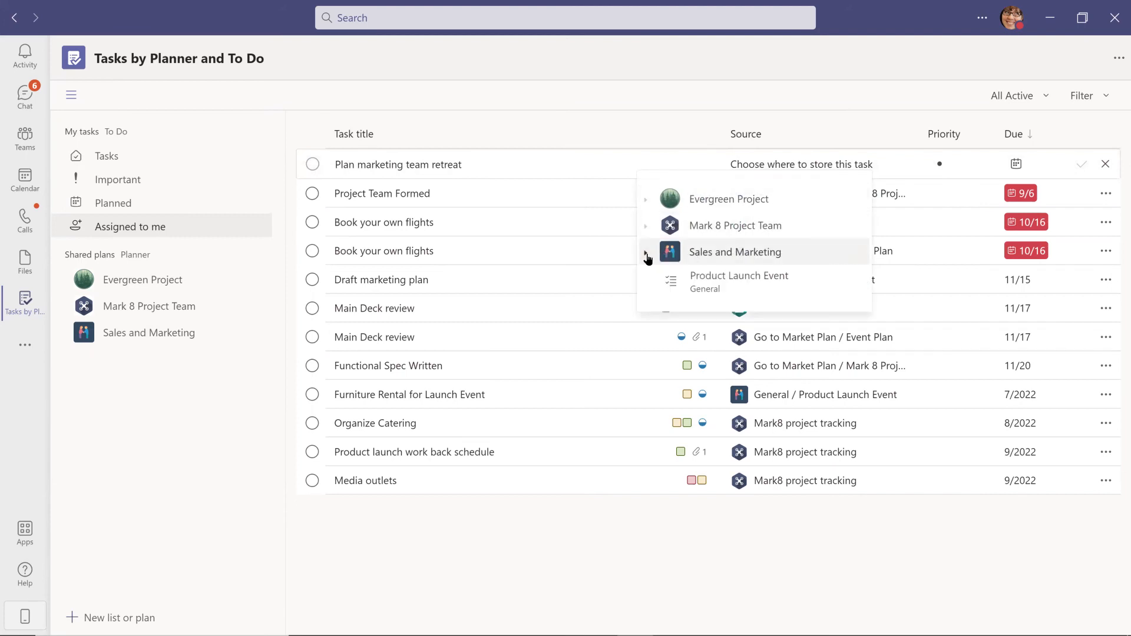
left_click(739, 284)
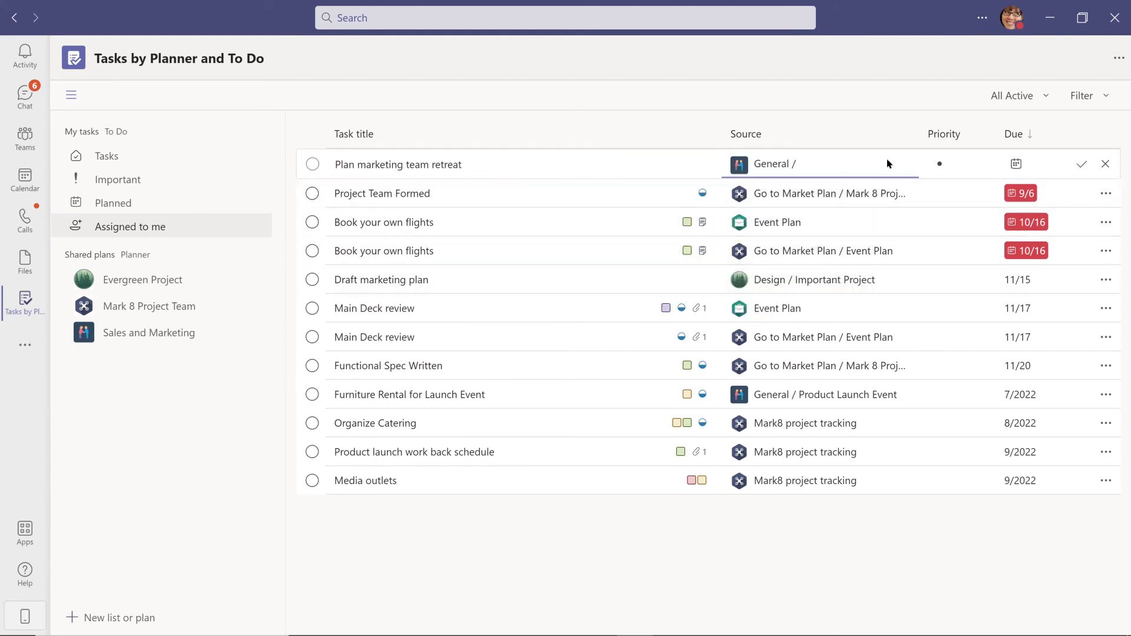
Step: Set the due date of the "Plan marketing team retreat" task to 11/16/2021
left_click(1017, 163)
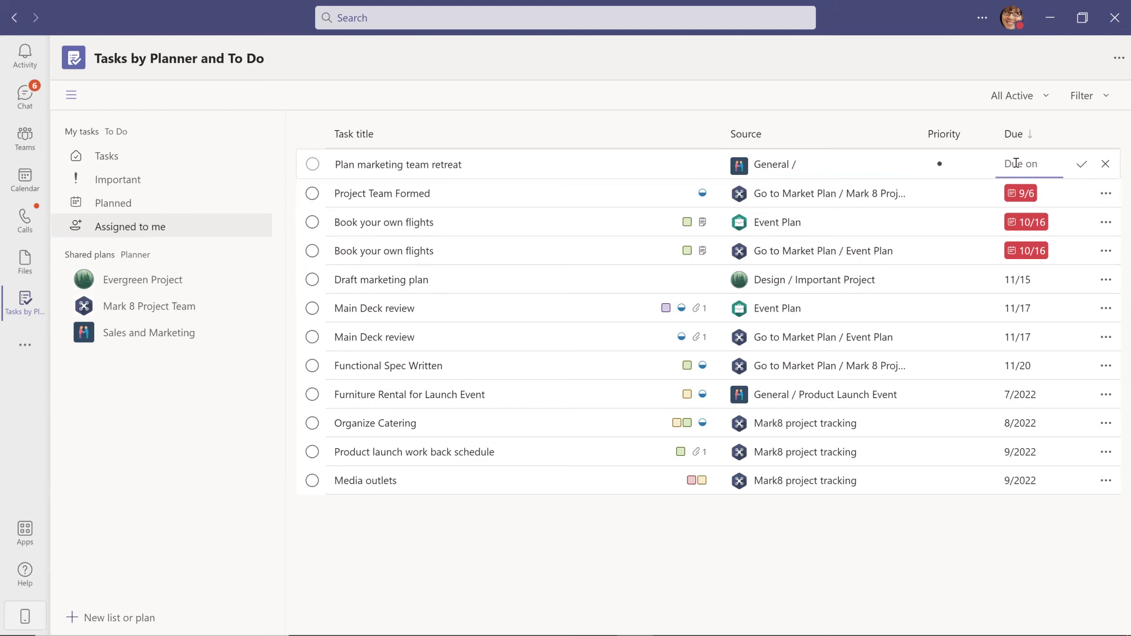
key("Tab")
left_click(1037, 163)
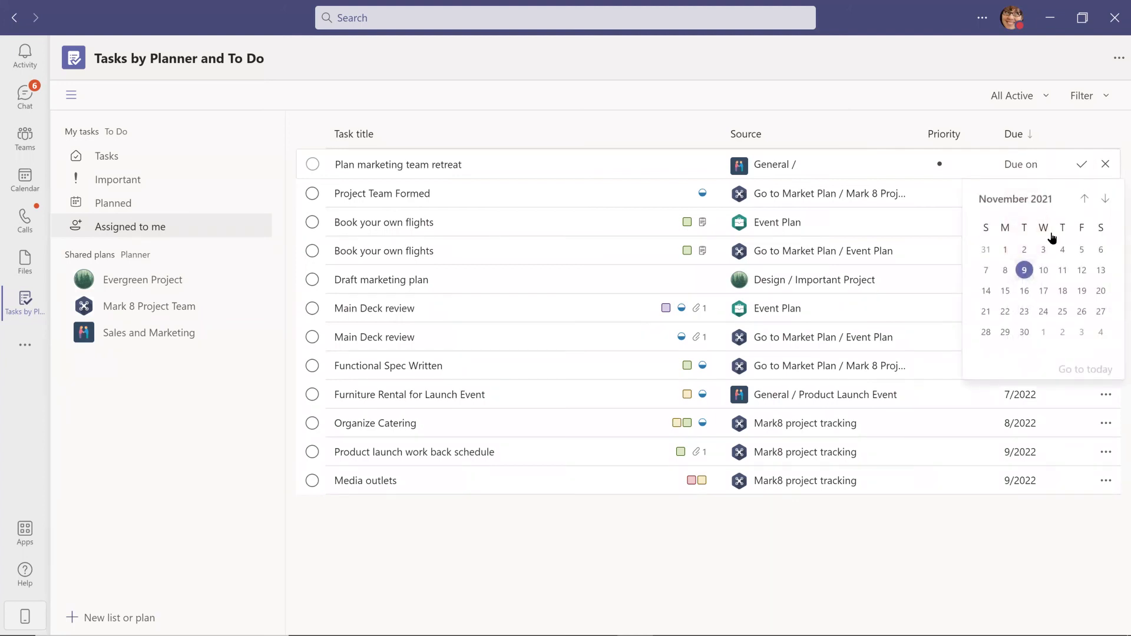
left_click(1025, 291)
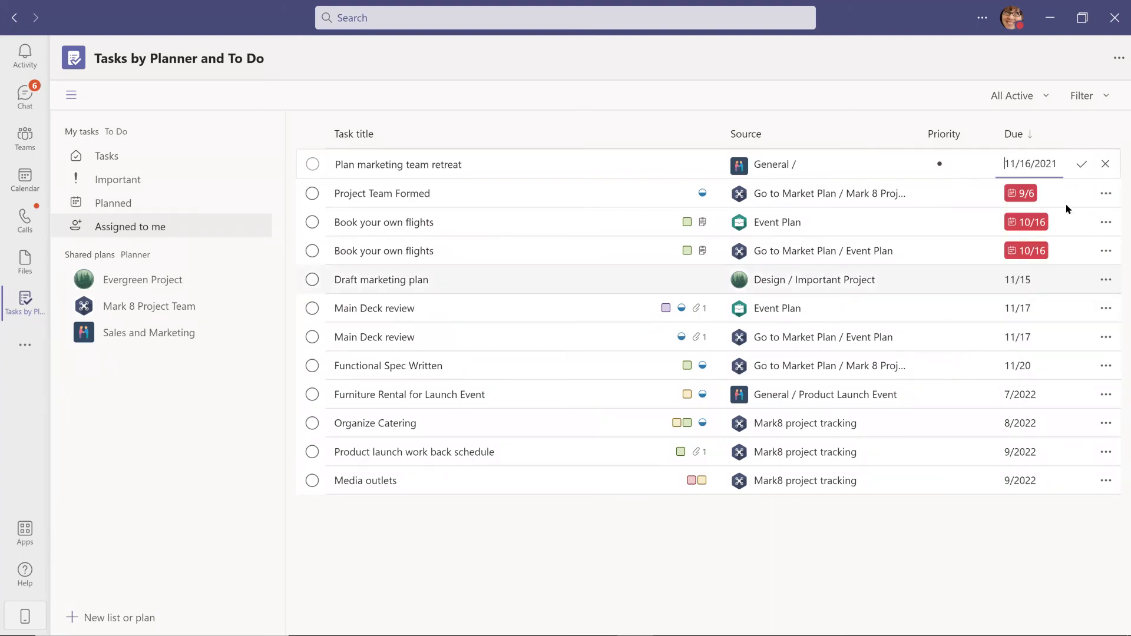
left_click(1039, 162)
left_click(1038, 162)
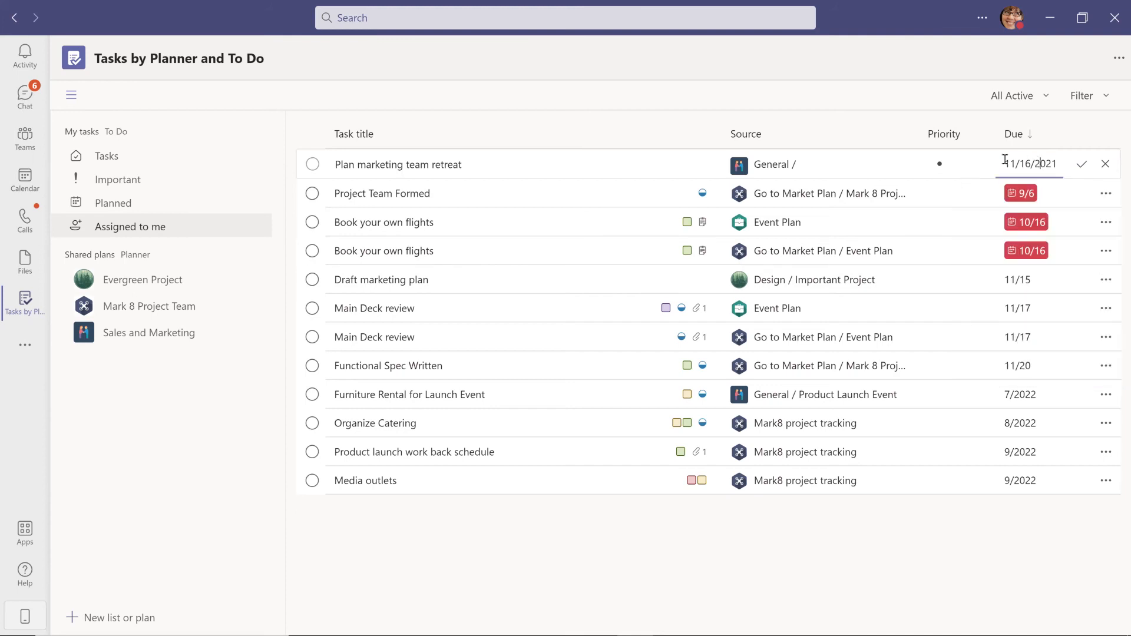
left_click(502, 199)
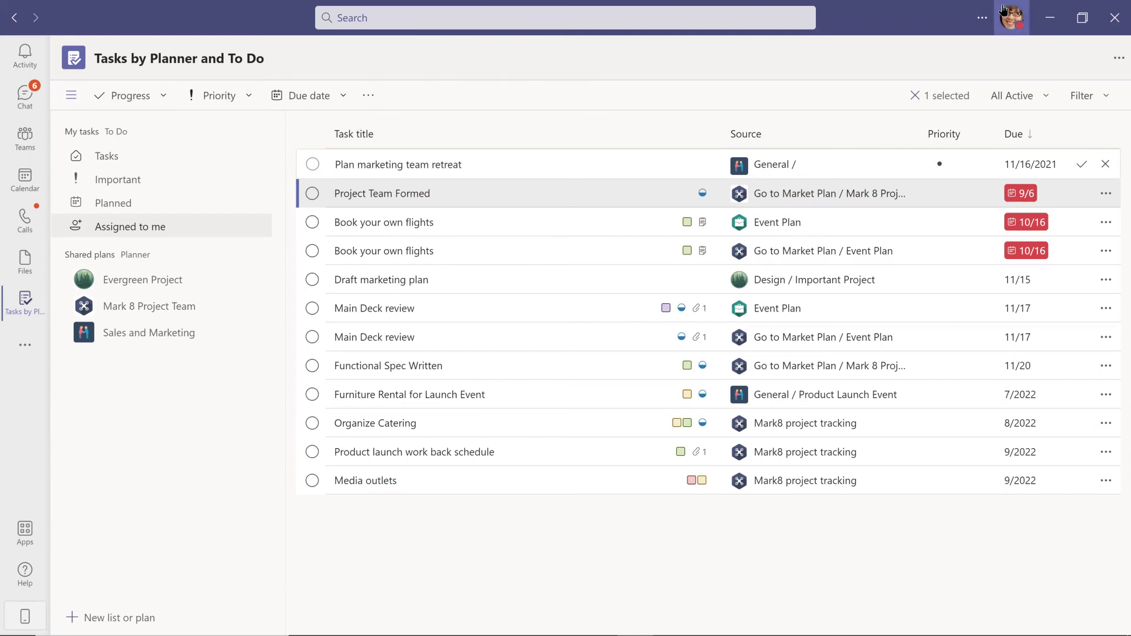
Step: Switch to the browser, open Outlook on the web from the To Do page, and go to its To Do tasks
key("alt+Tab")
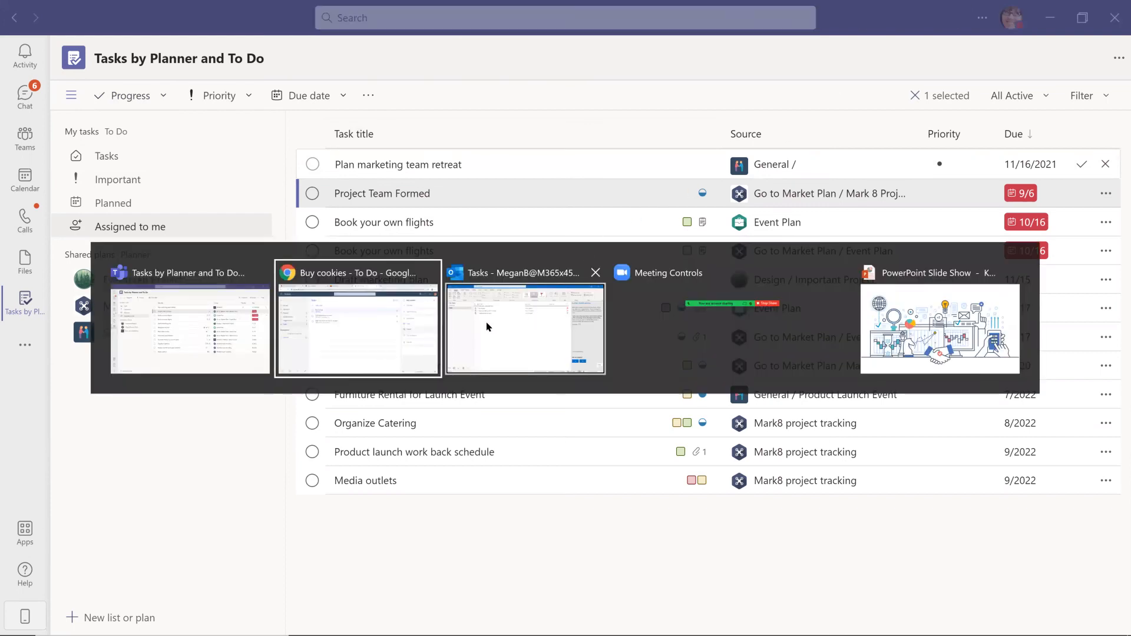
left_click(191, 340)
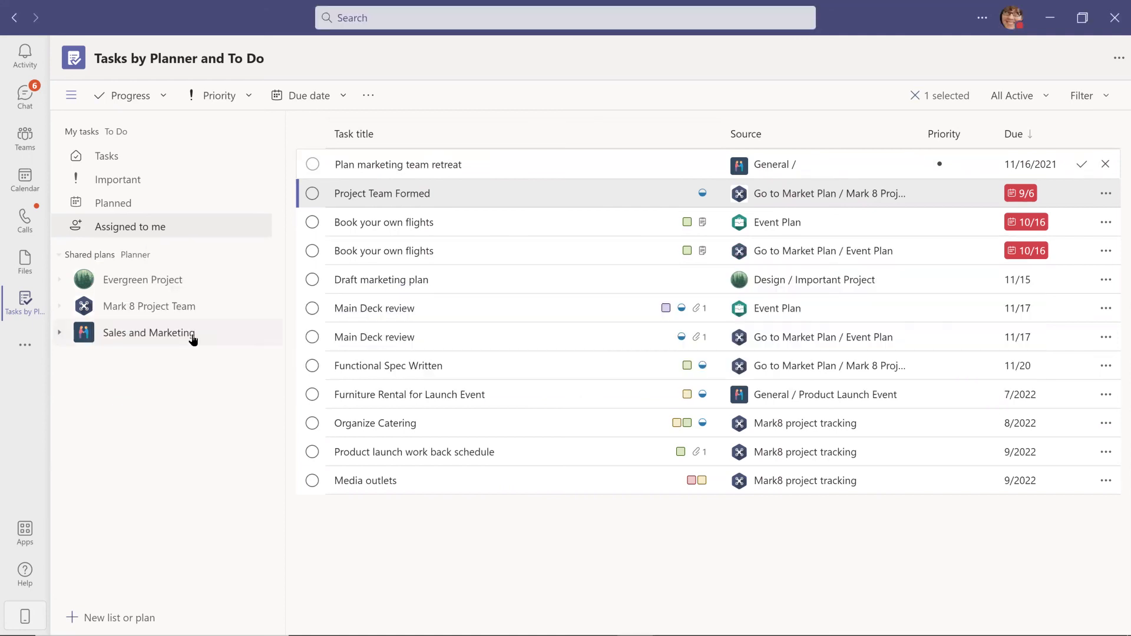
left_click(1052, 19)
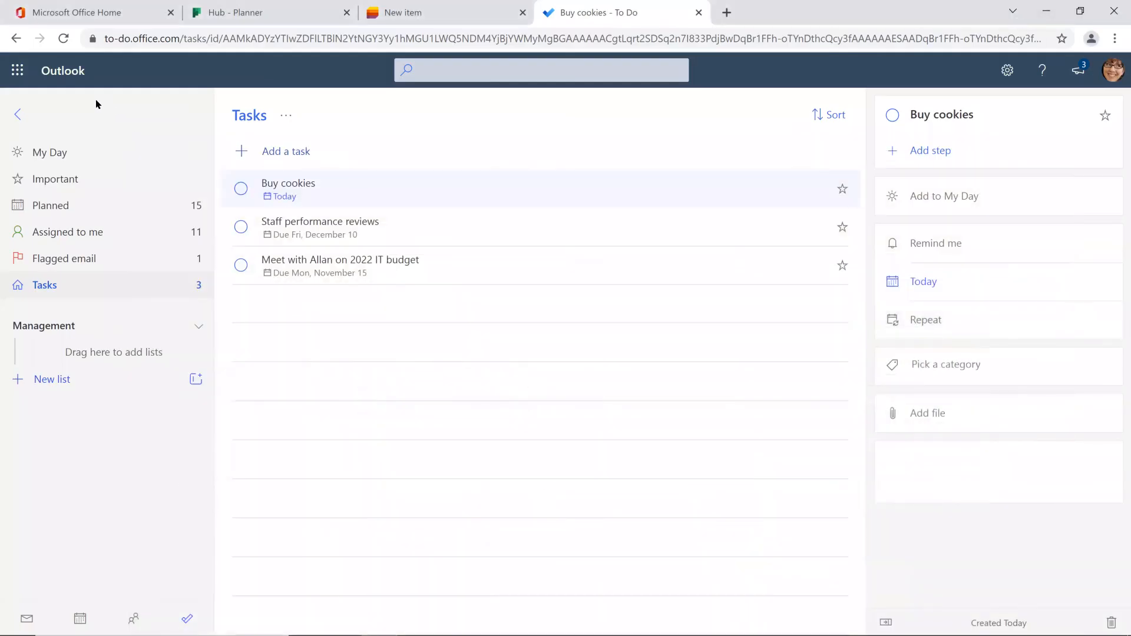
left_click(62, 39)
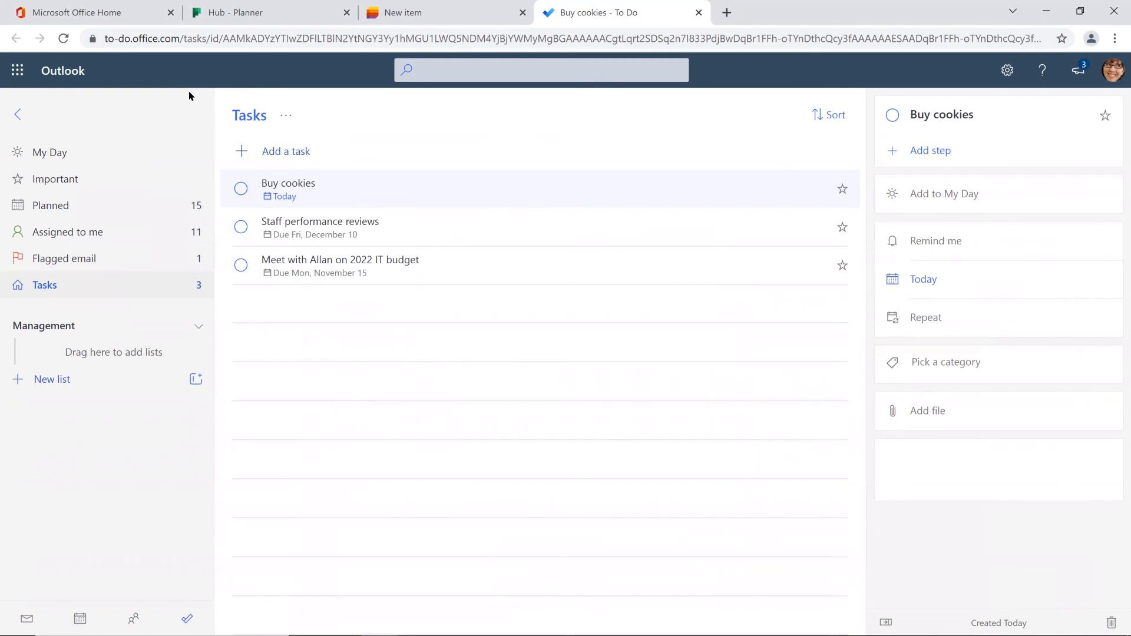
left_click(17, 70)
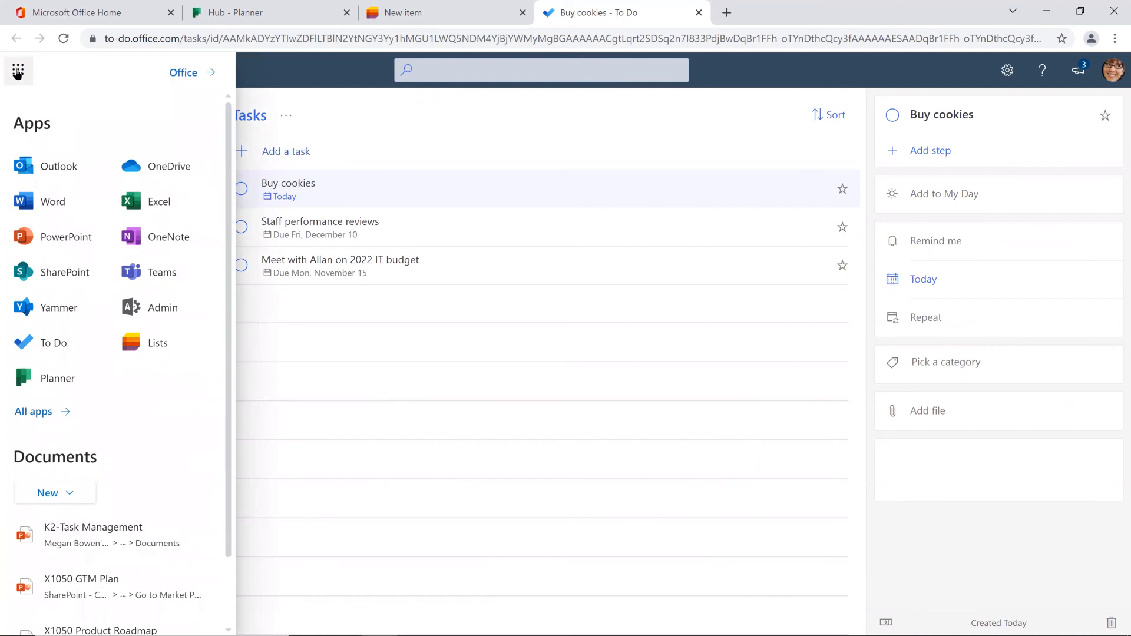
left_click(46, 169)
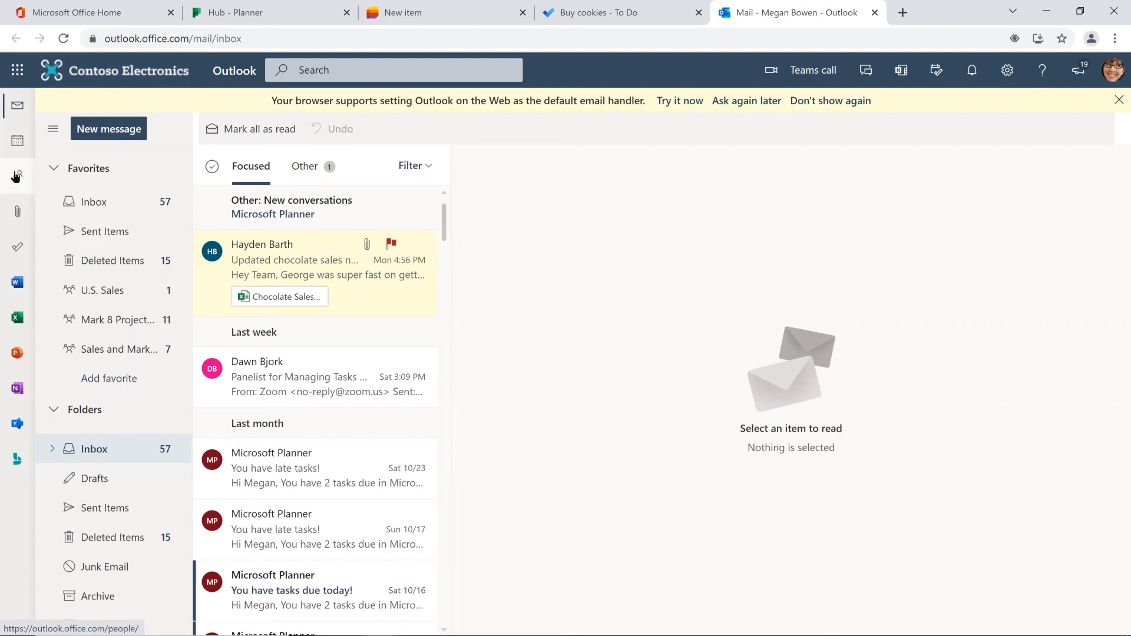
left_click(17, 250)
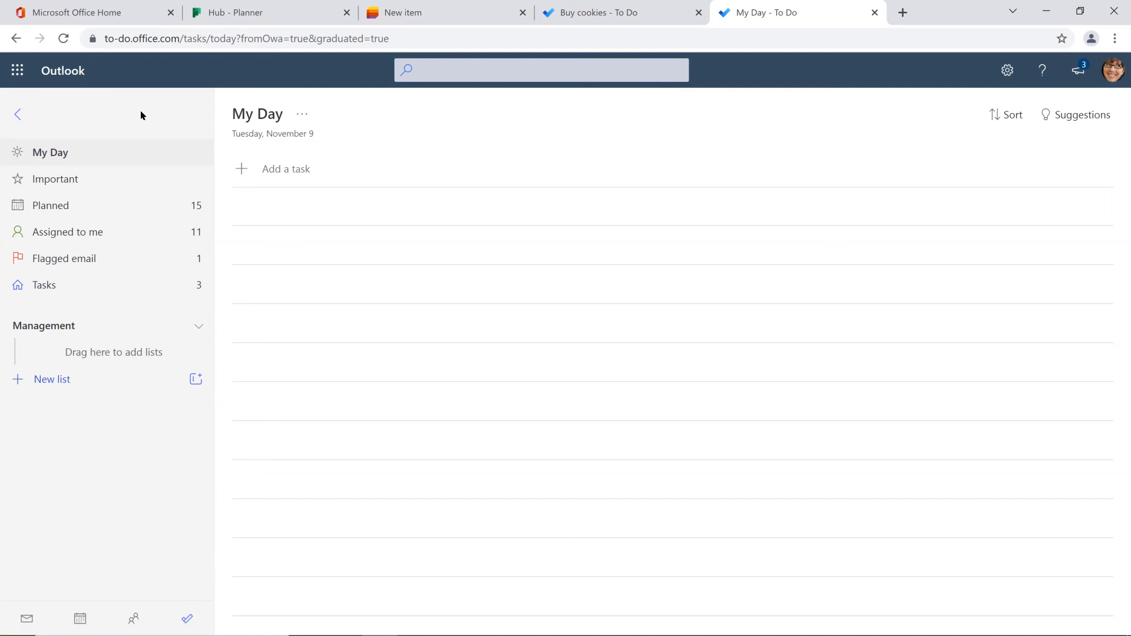
Step: Switch to desktop Outlook and look at its Tasks folder and To-Do List
key("alt+Tab")
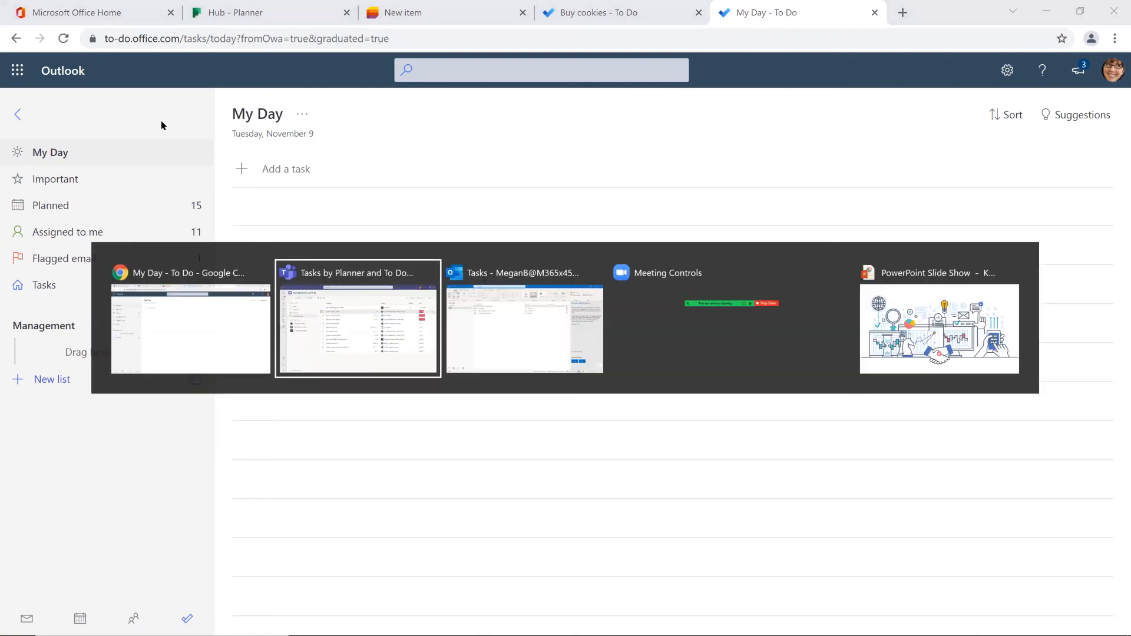
left_click(510, 330)
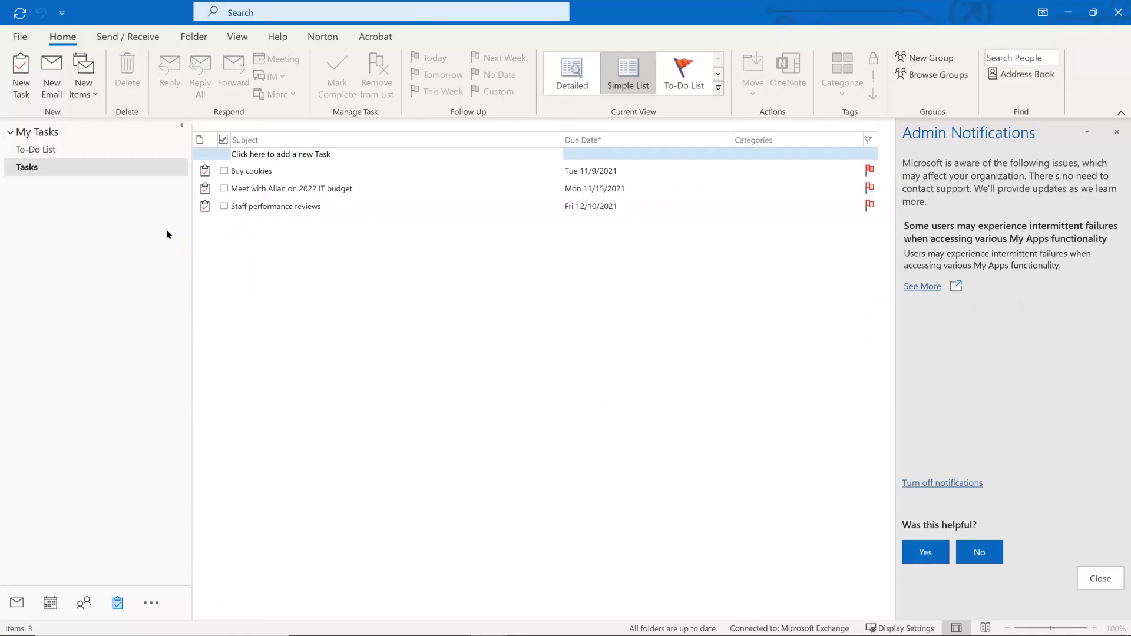
left_click(50, 148)
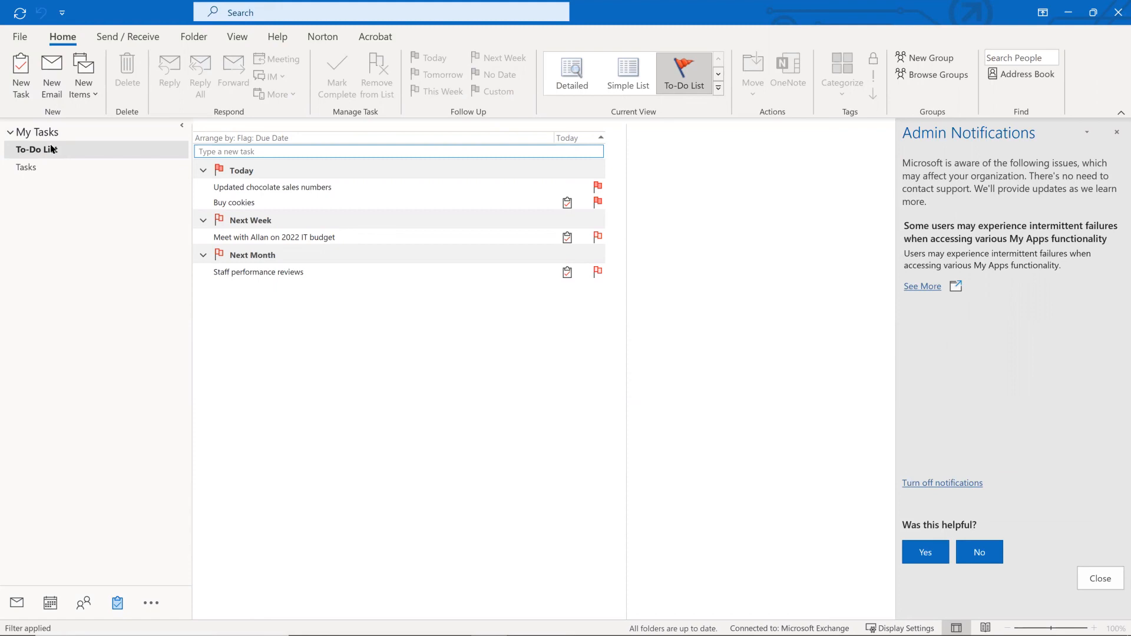
Step: View the Assigned to me and Planned lists in To Do in the browser, and return to Teams
key("alt+Tab")
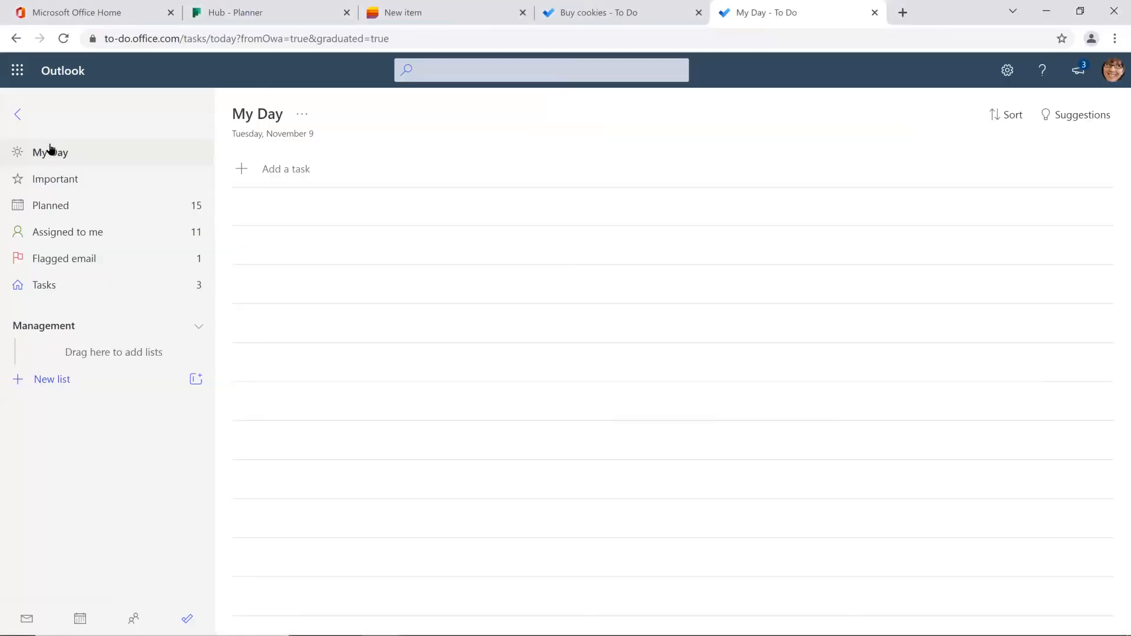
left_click(104, 230)
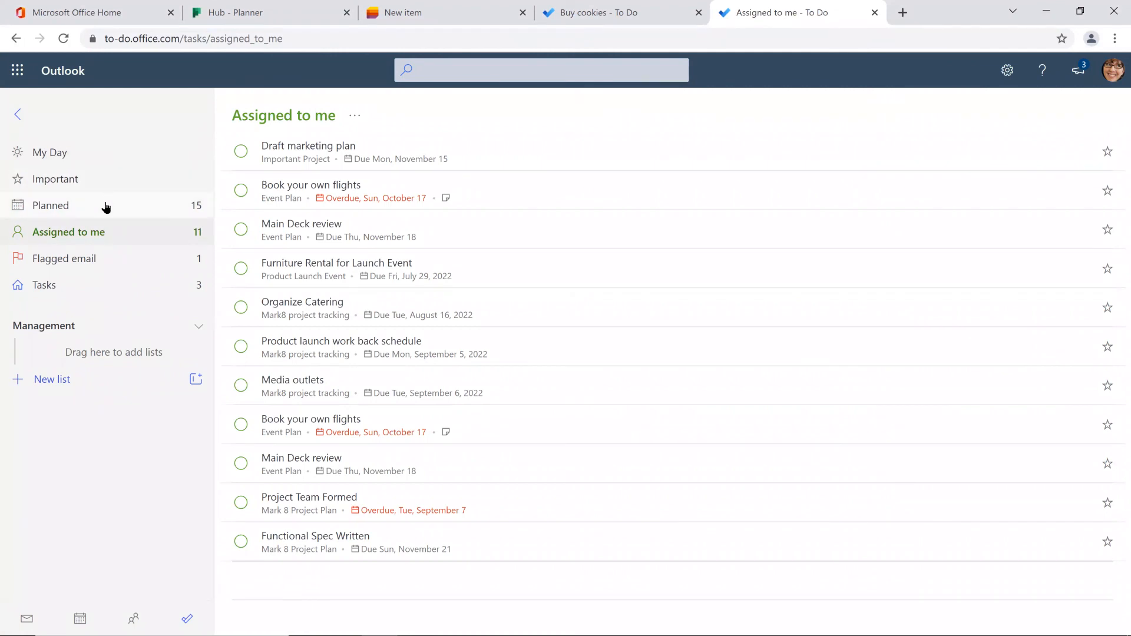
left_click(106, 205)
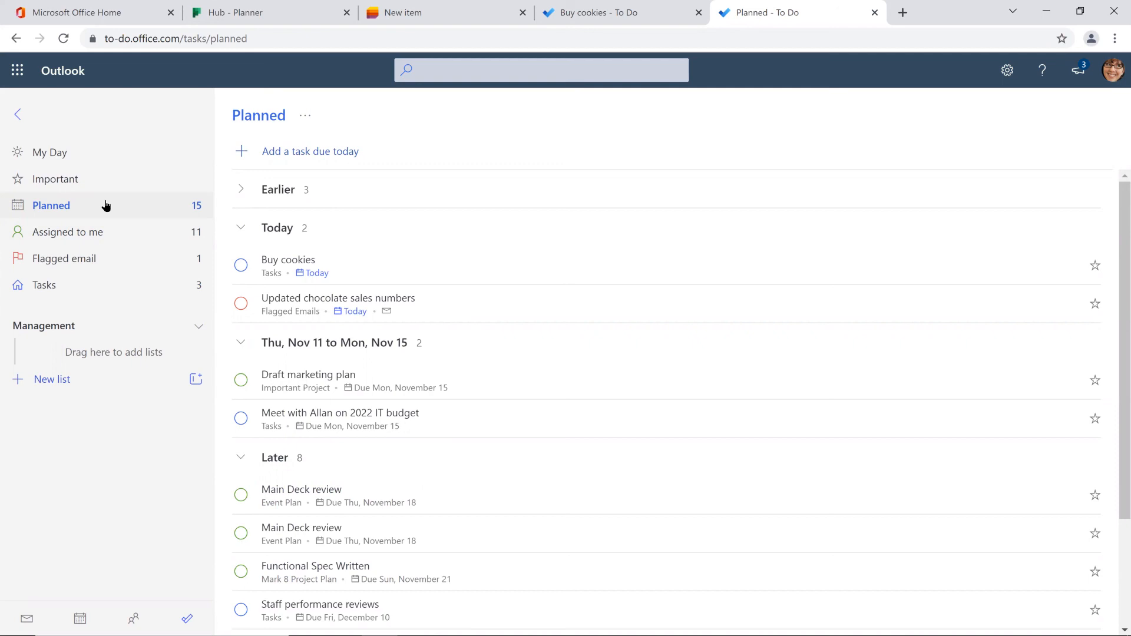
key("alt+Tab")
key("alt+Tab")
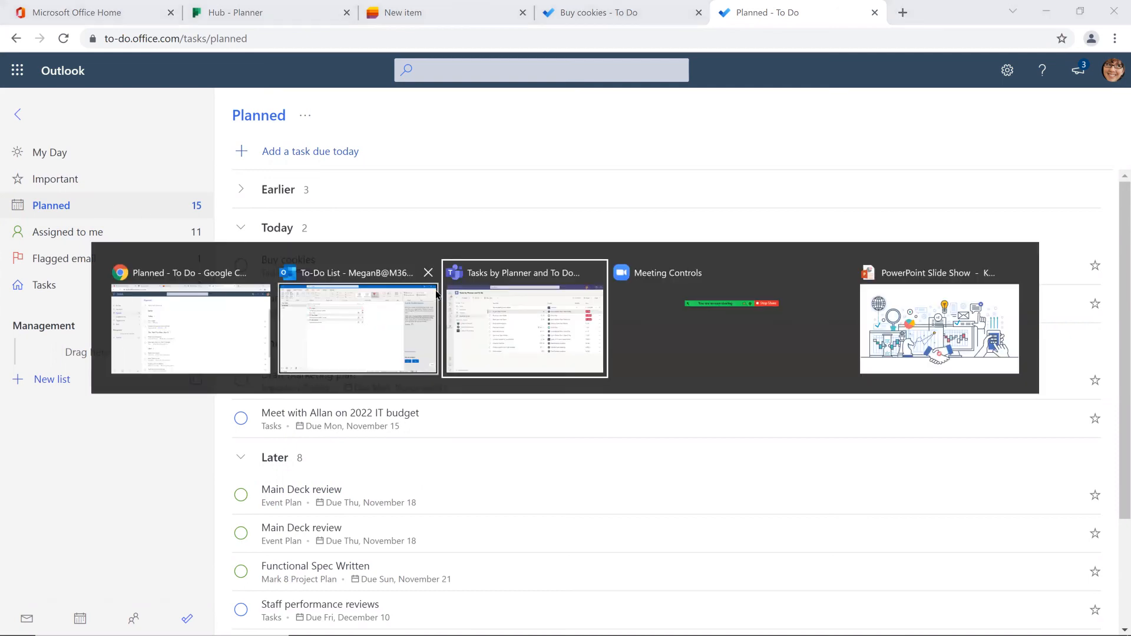
left_click(493, 311)
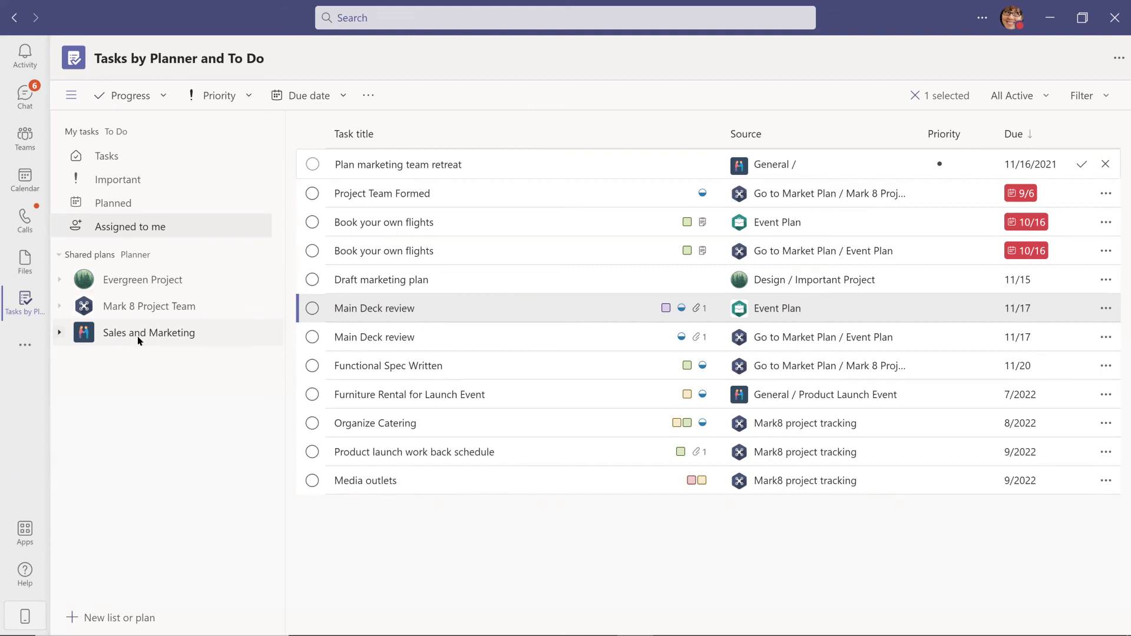
Step: Switch back to To Do in the browser and look through the Tasks and My Day lists
key("alt+Tab")
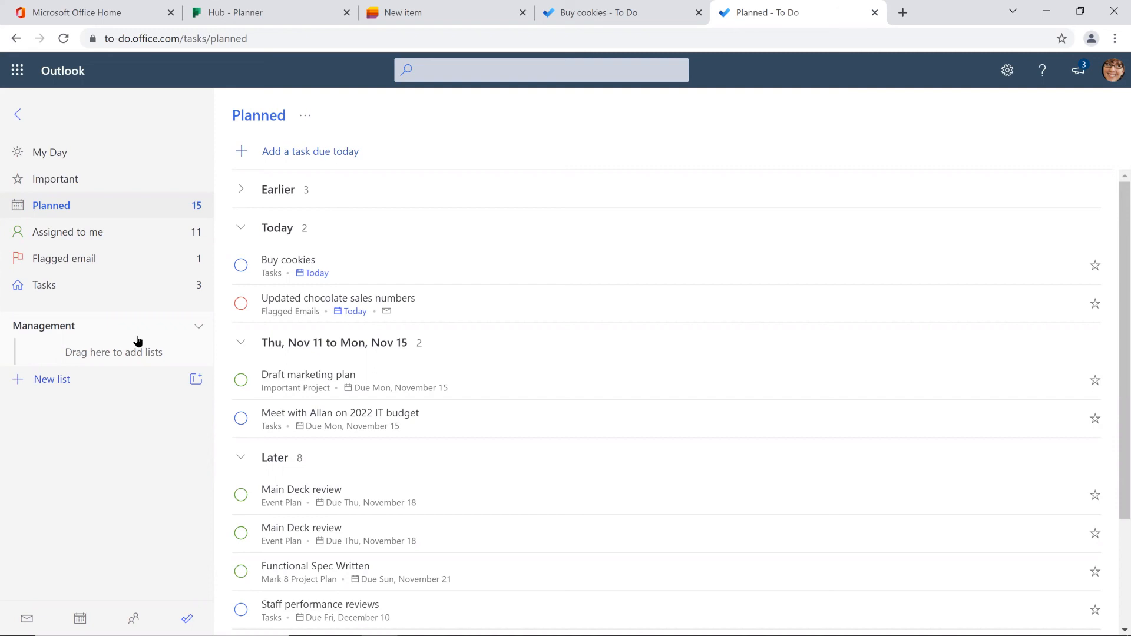
left_click(84, 286)
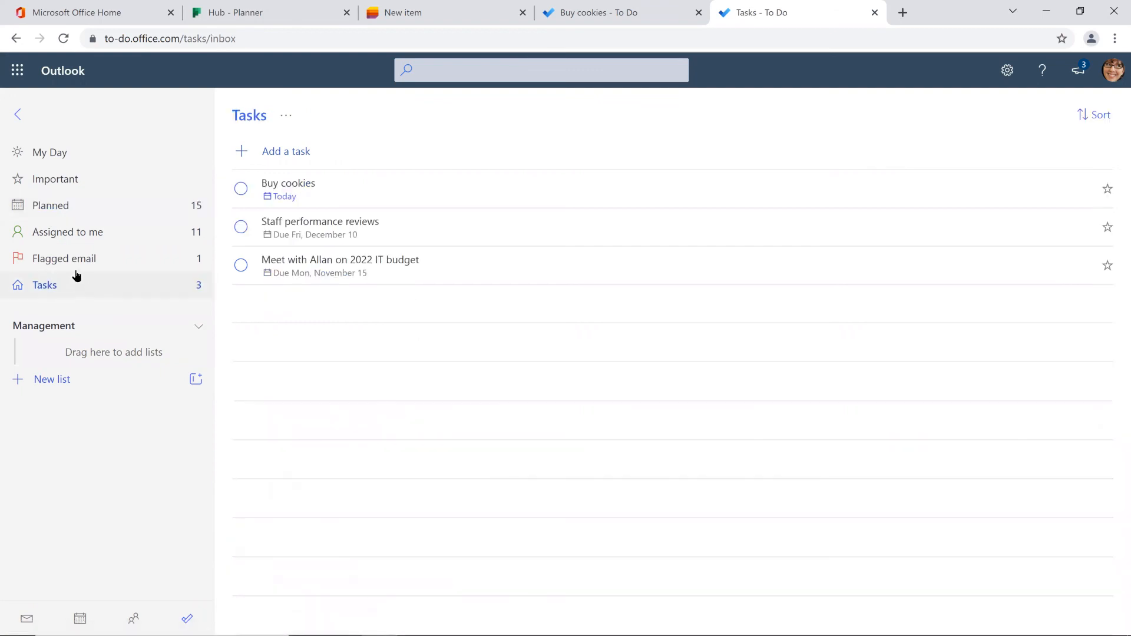
left_click(67, 154)
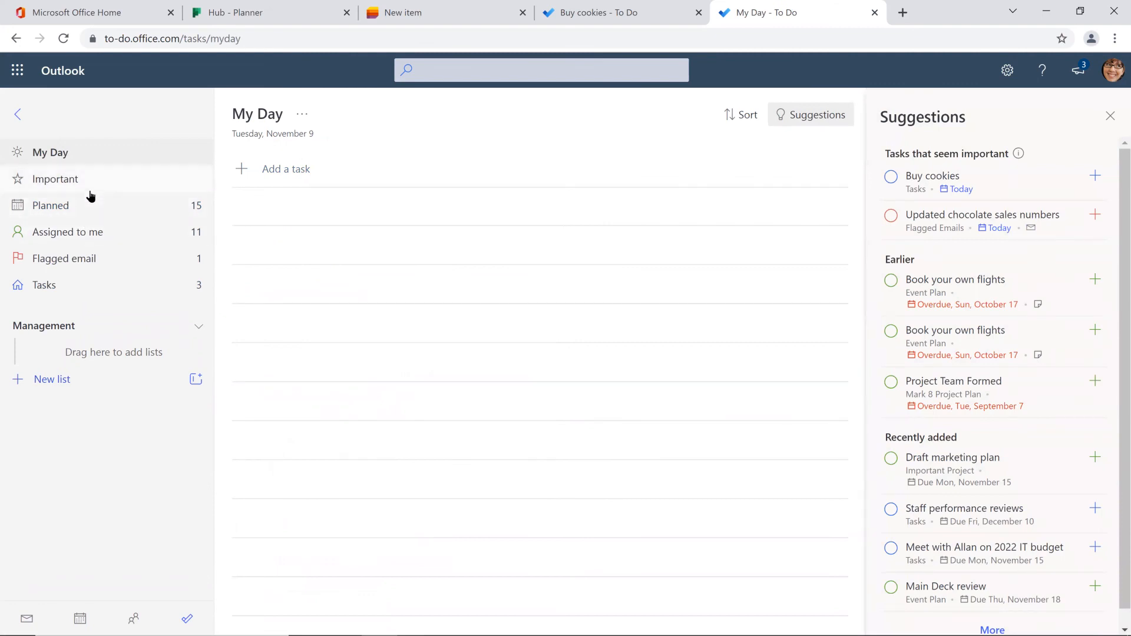
left_click(56, 282)
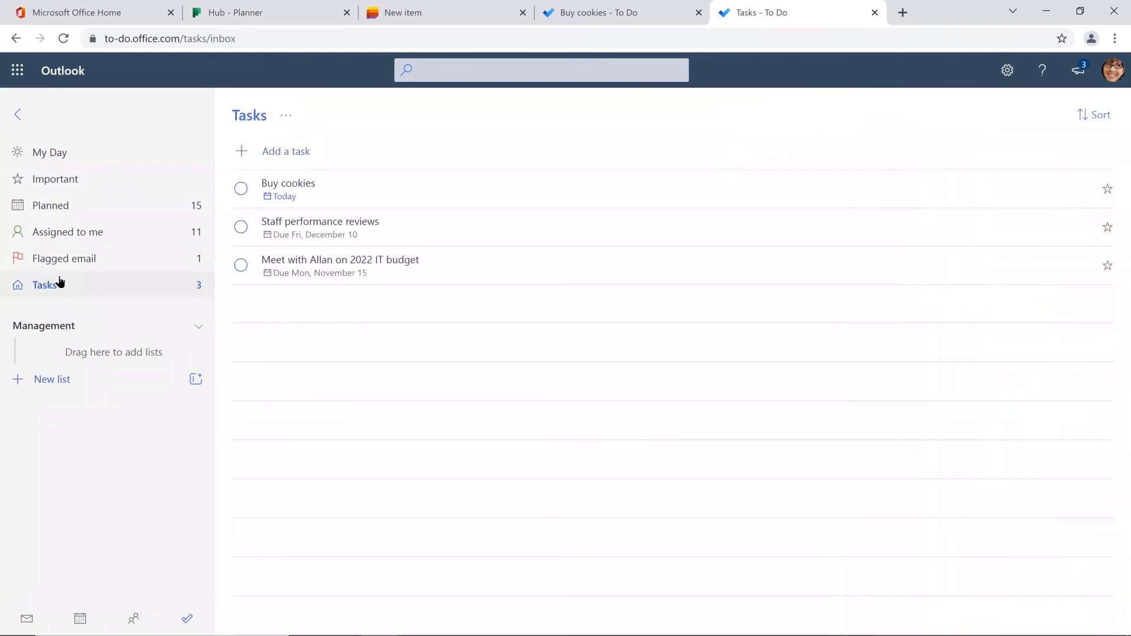
Step: Add the "Buy cookies" task and the 2022 IT budget meeting task to My Day, and display My Day
left_click(352, 192)
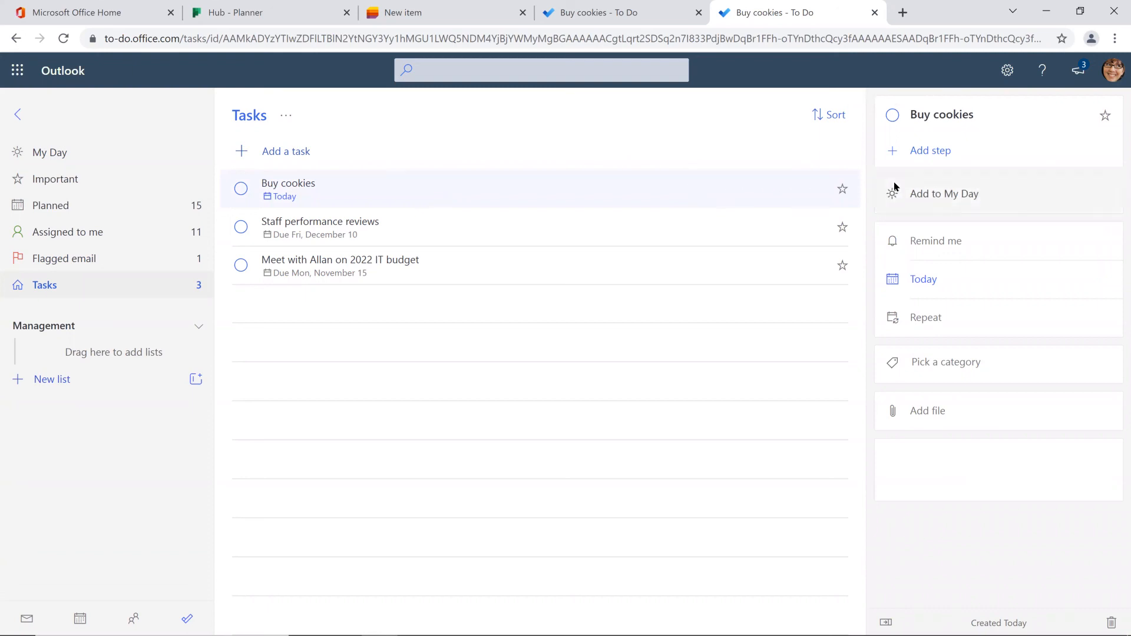
left_click(934, 196)
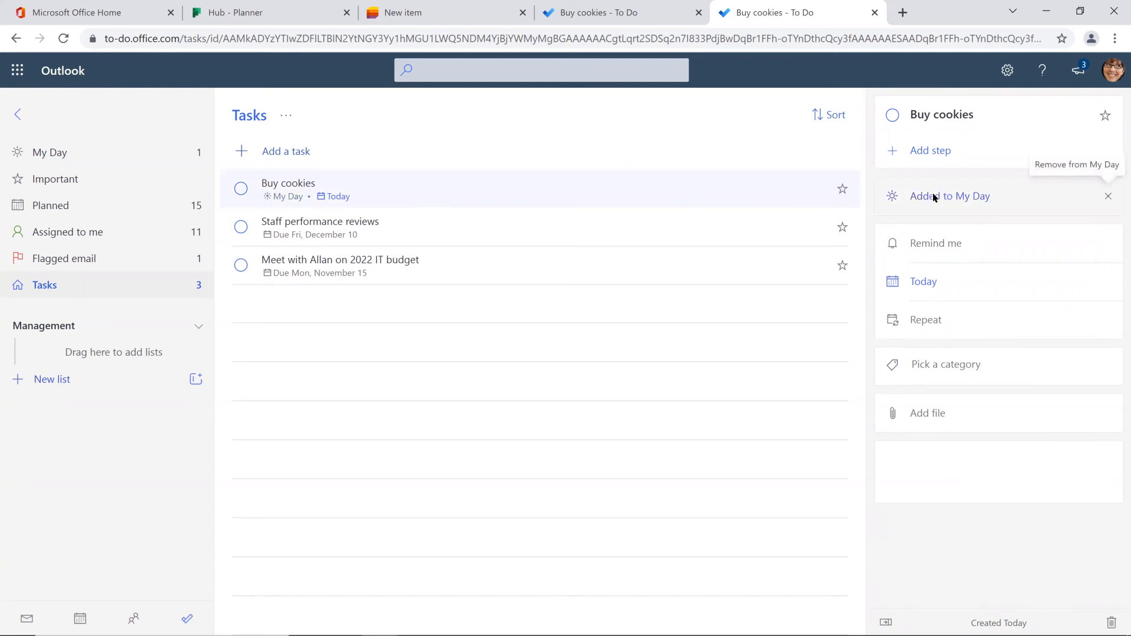
left_click(383, 269)
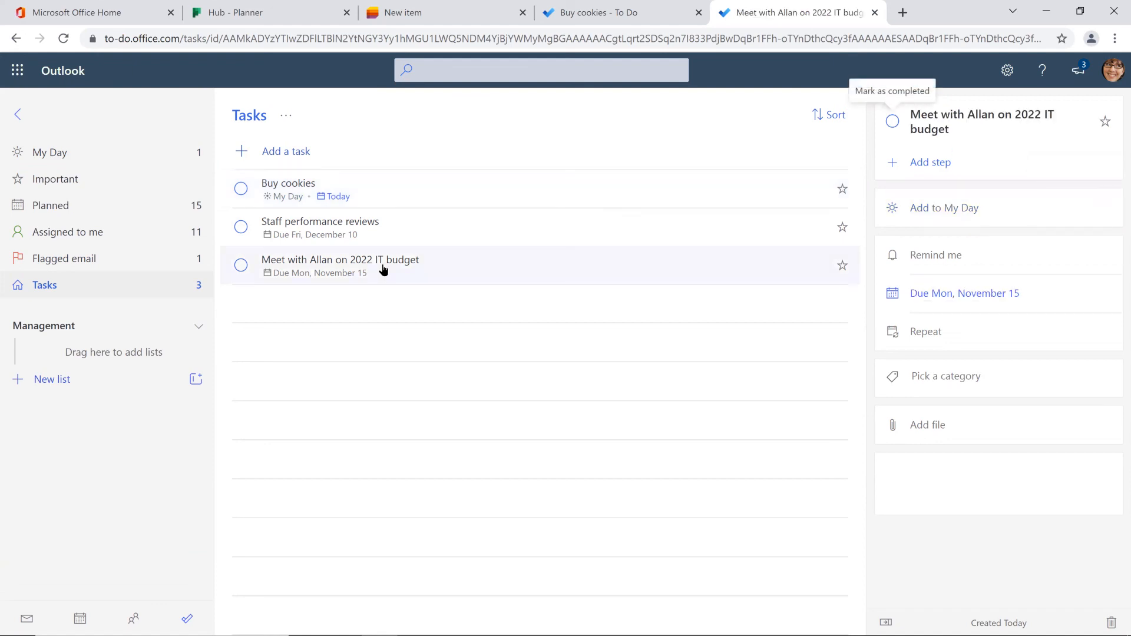
left_click(965, 212)
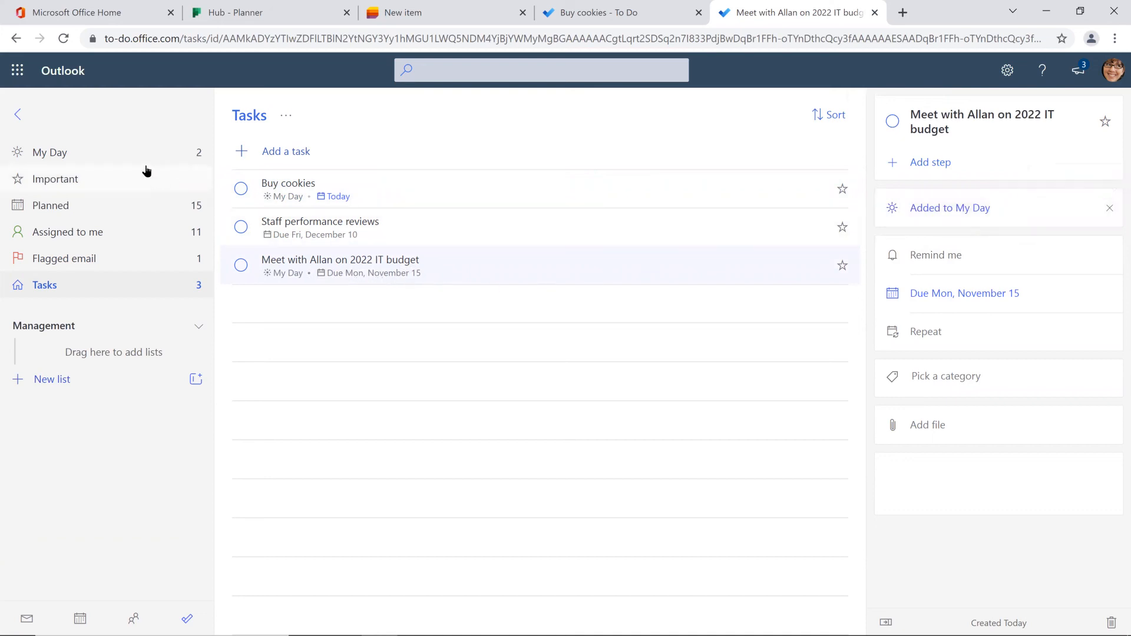
left_click(122, 154)
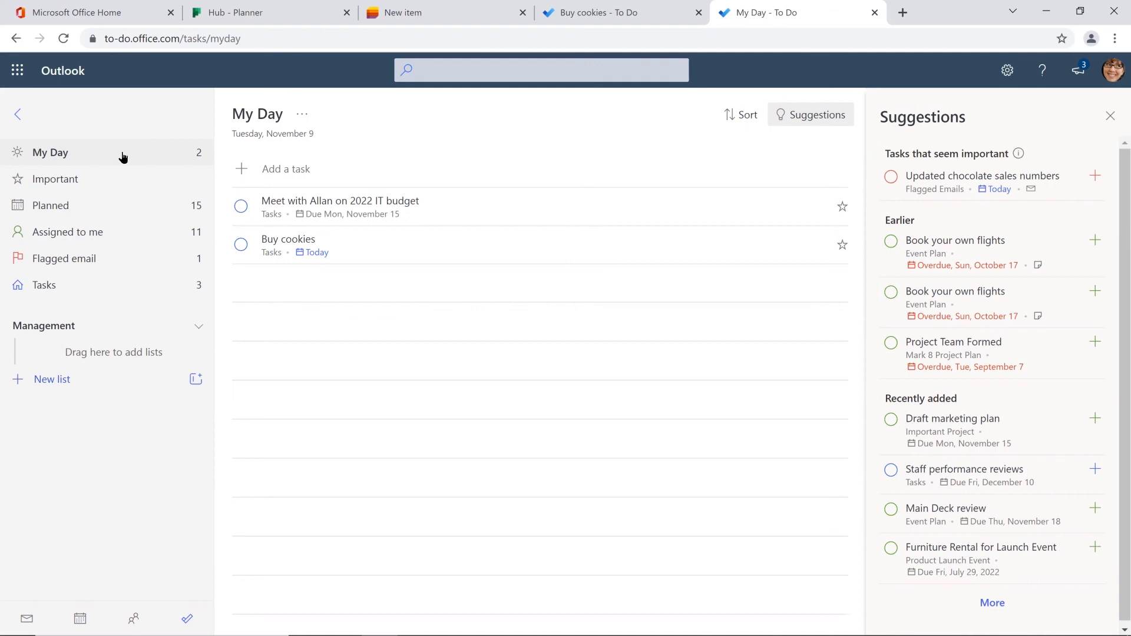
Step: Switch from the browser to the PowerPoint slide show
key("alt+Tab")
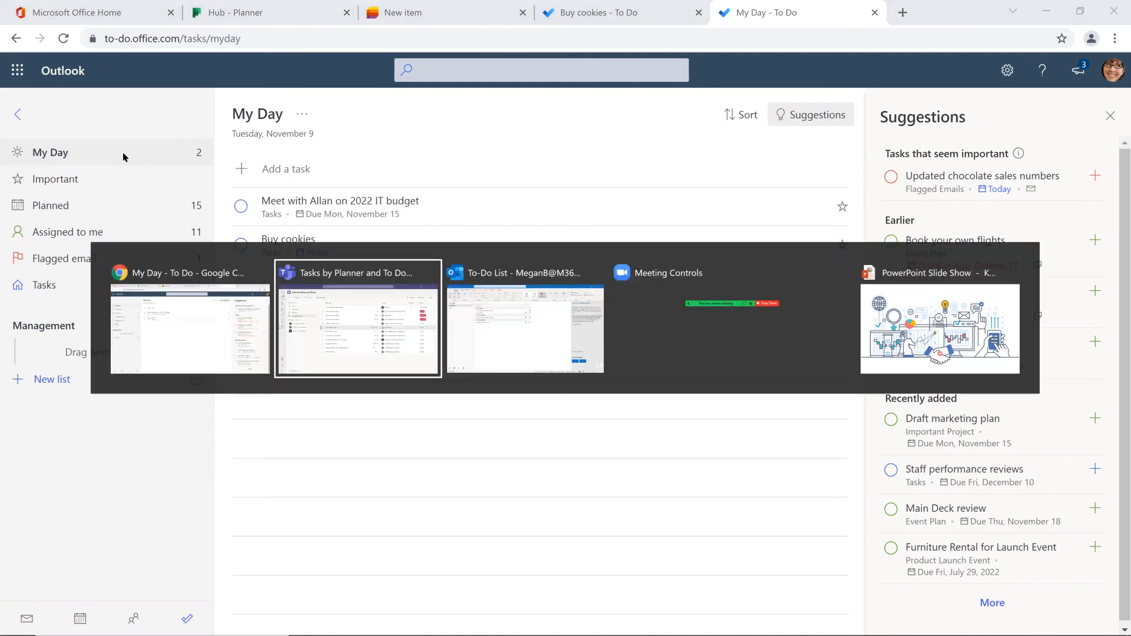
key("alt+Tab")
key("alt+Tab")
key("alt+Tab")
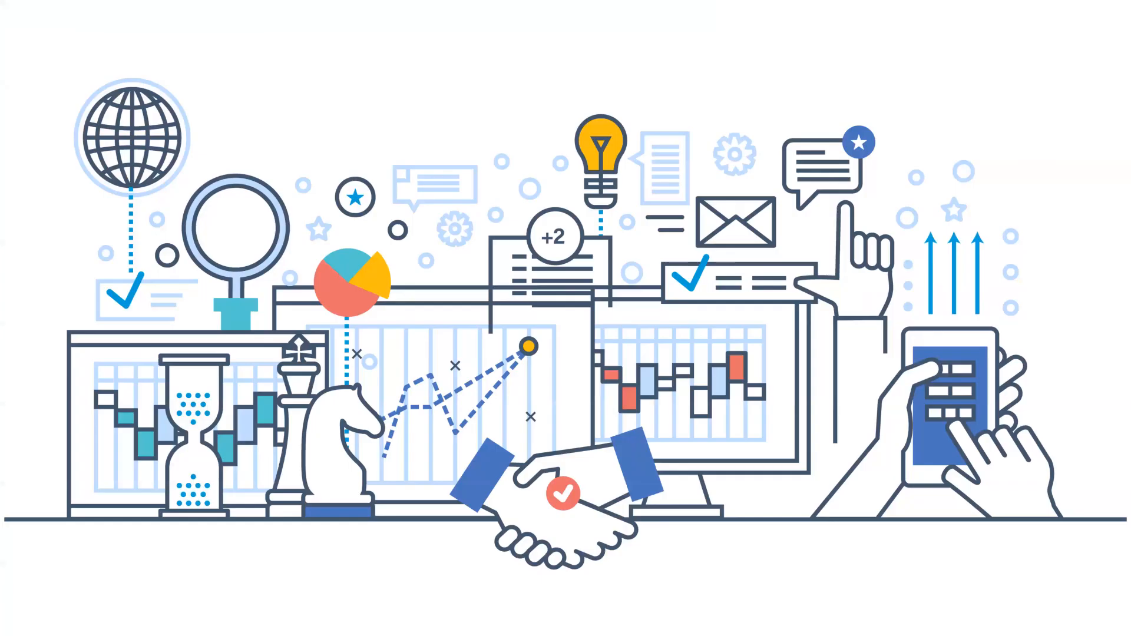